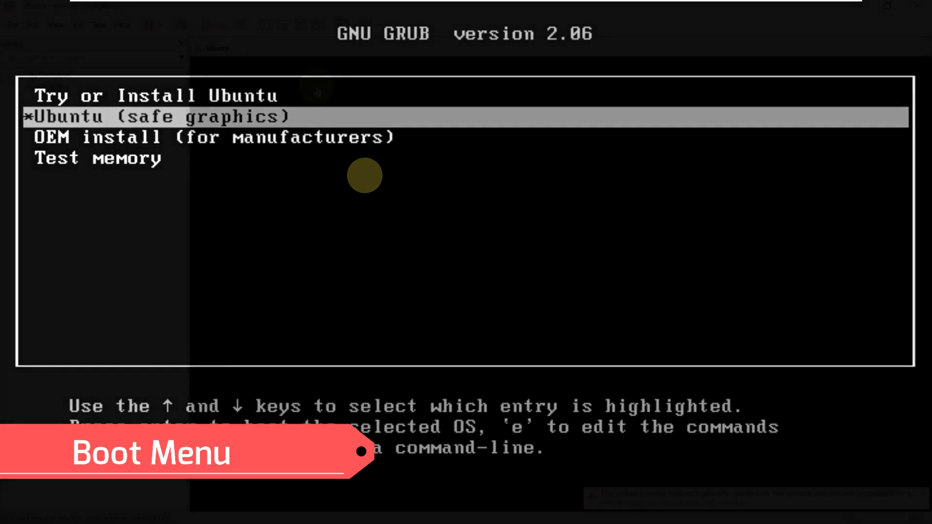
Boot Ubuntu with safe graphics and start the Try Ubuntu live session in English
key("Return")
mouse_move(524, 4)
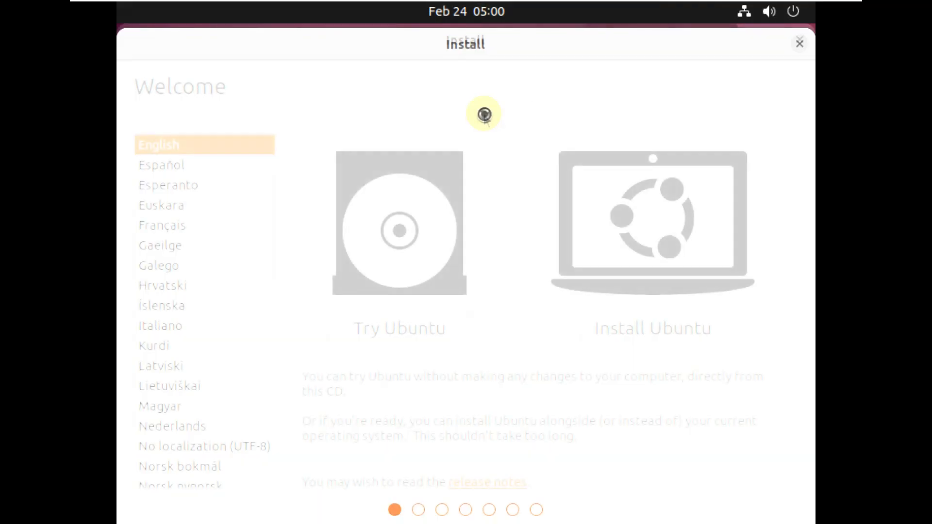
left_click_drag(269, 205, 291, 136)
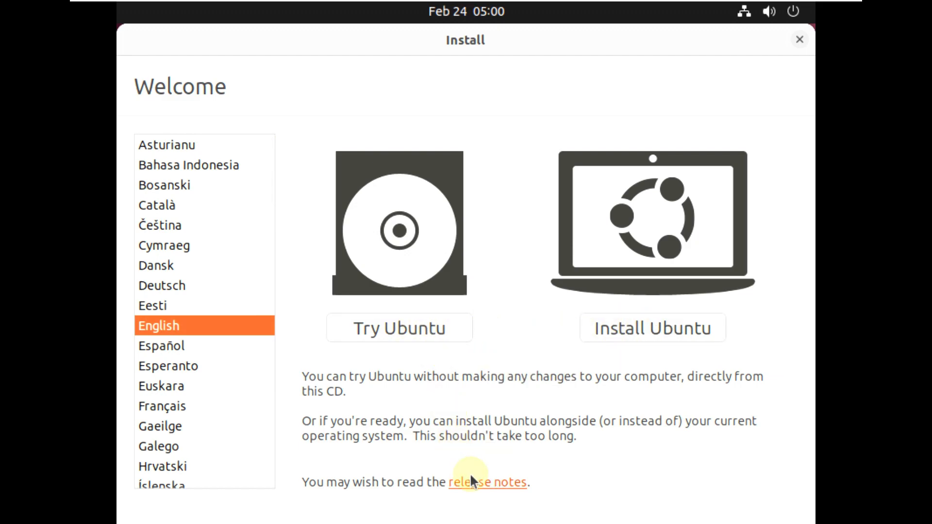
left_click(421, 334)
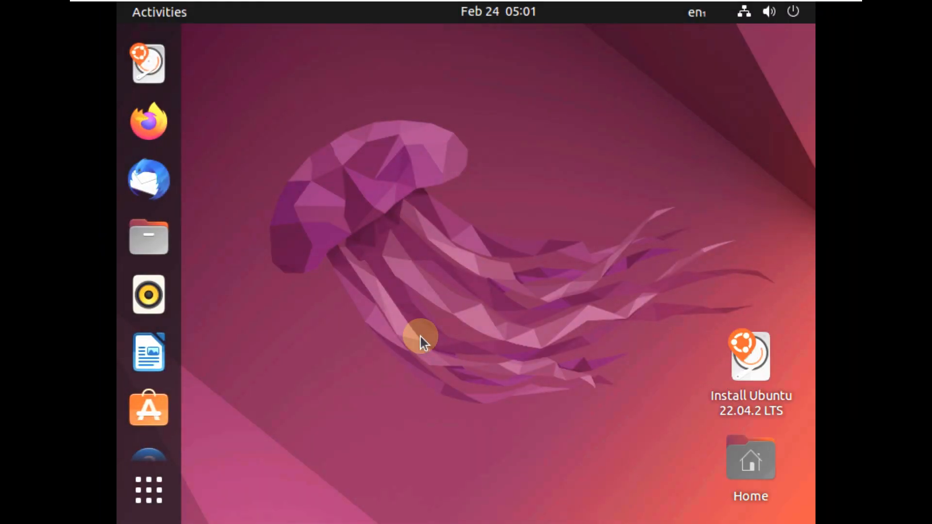
Open System Monitor and examine the list of running processes and their CPU and memory use
right_click(325, 102)
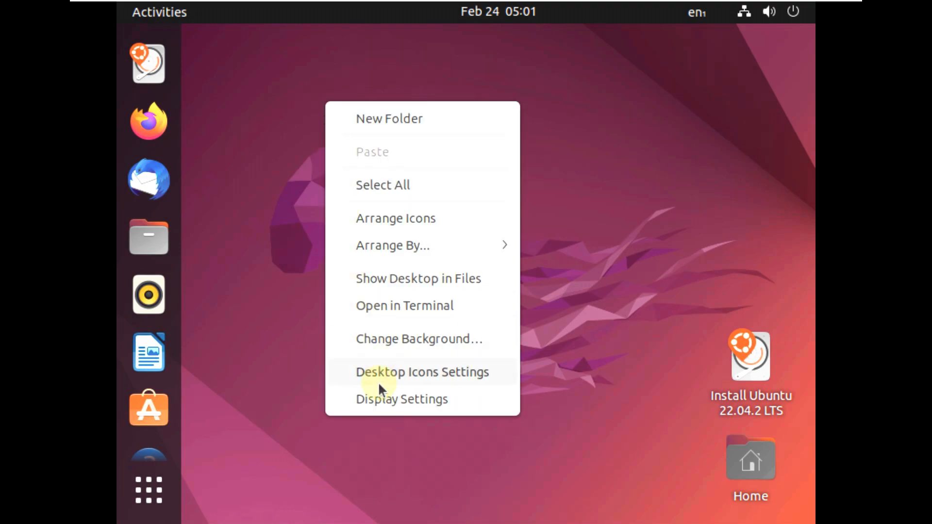
left_click(166, 477)
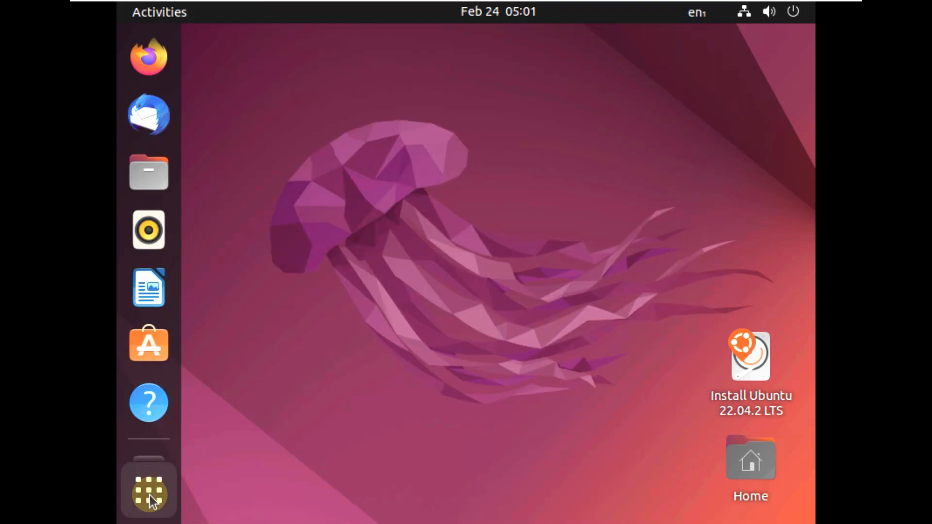
left_click(149, 496)
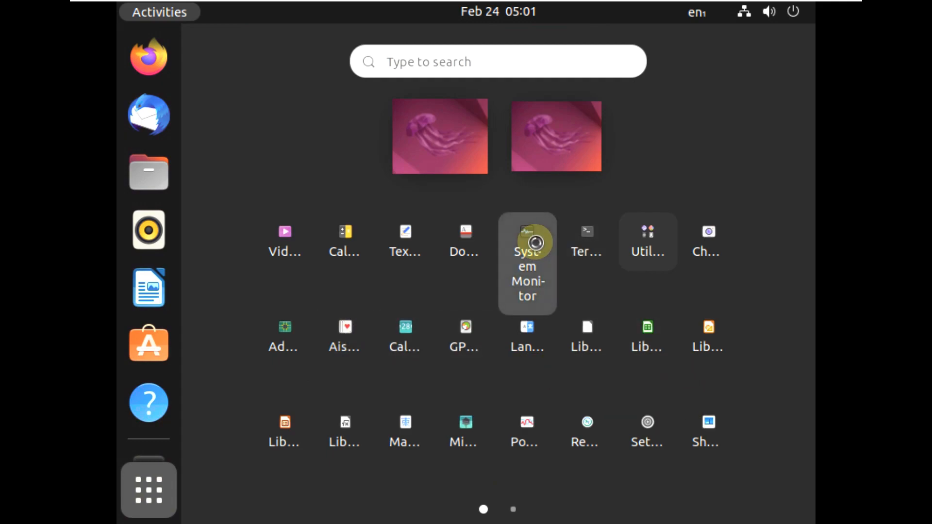
left_click(535, 243)
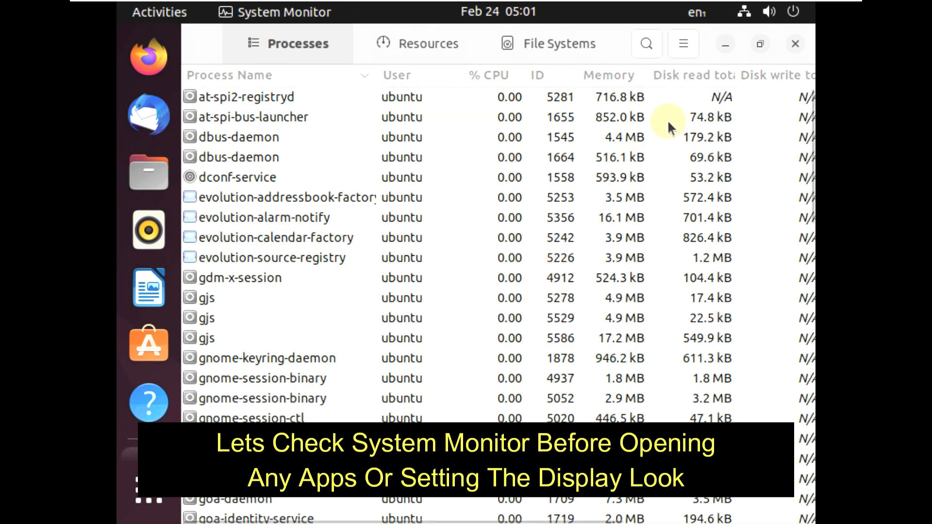
scroll(499, 172, "down", 13)
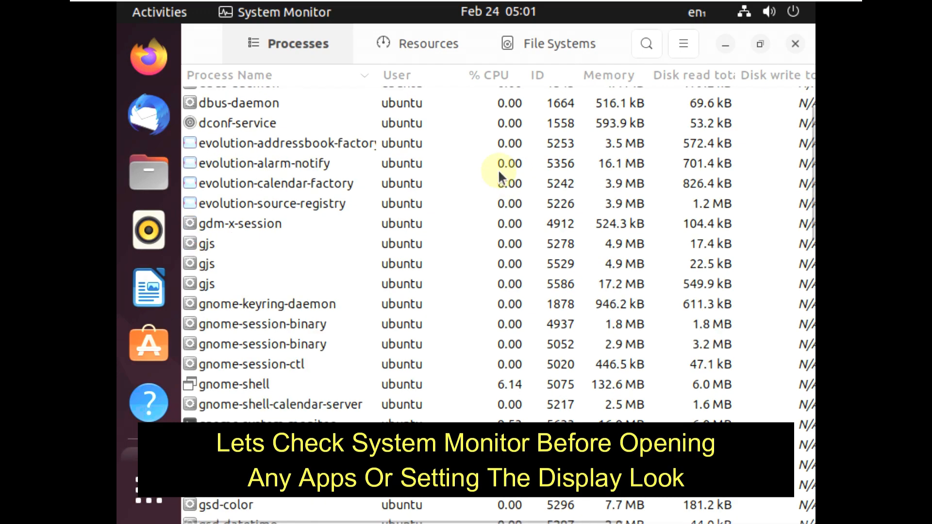
scroll(500, 172, "down", 2)
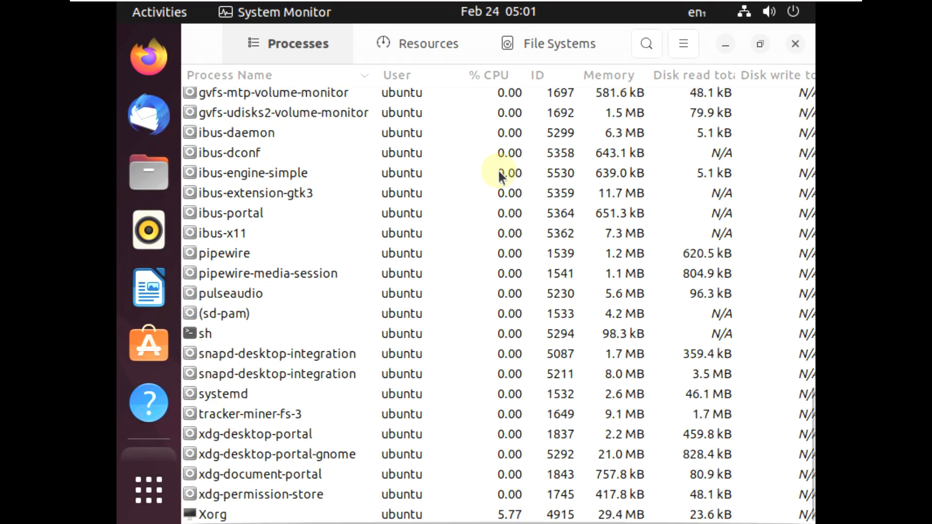
Change the CPU2 graph colour to green in System Monitor's resource view
left_click(439, 45)
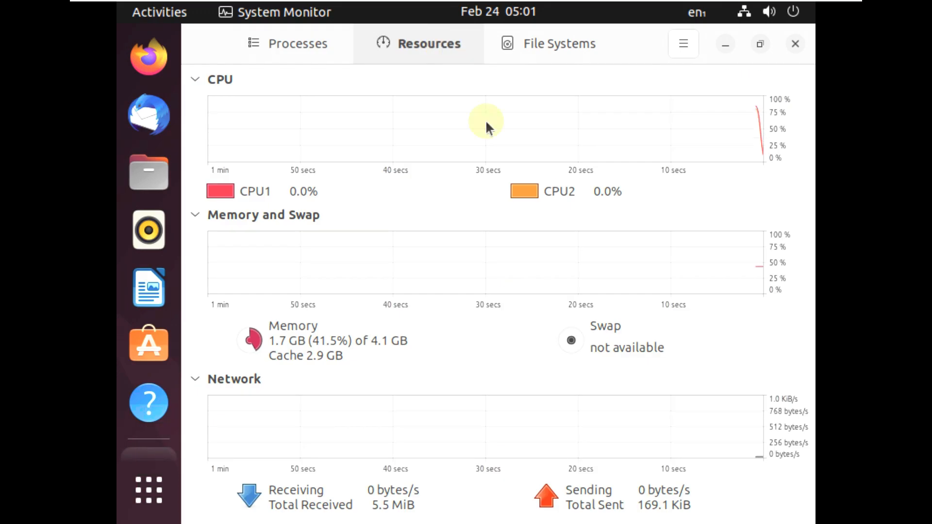
left_click(523, 191)
left_click(382, 266)
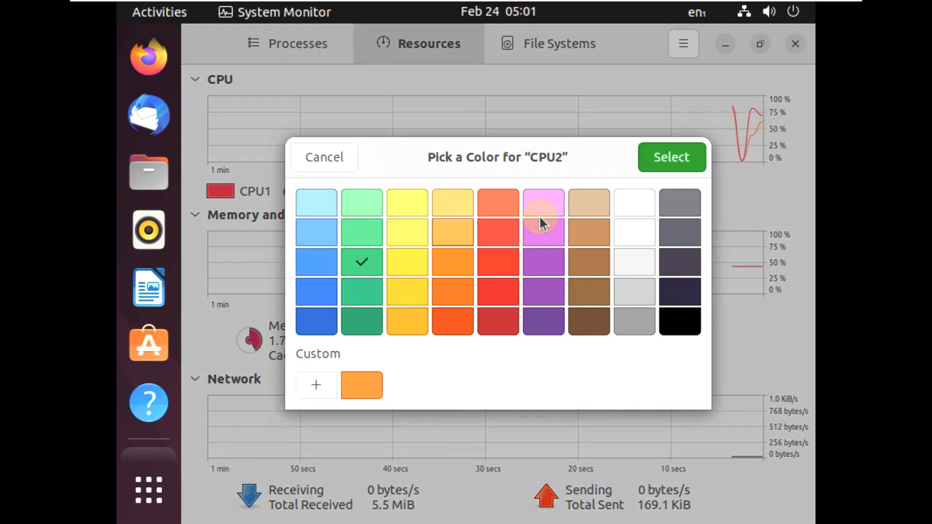
left_click(682, 160)
Examine the CPU, Memory and Swap, and Network graphs individually by collapsing the other sections, and restore all three
left_click(189, 213)
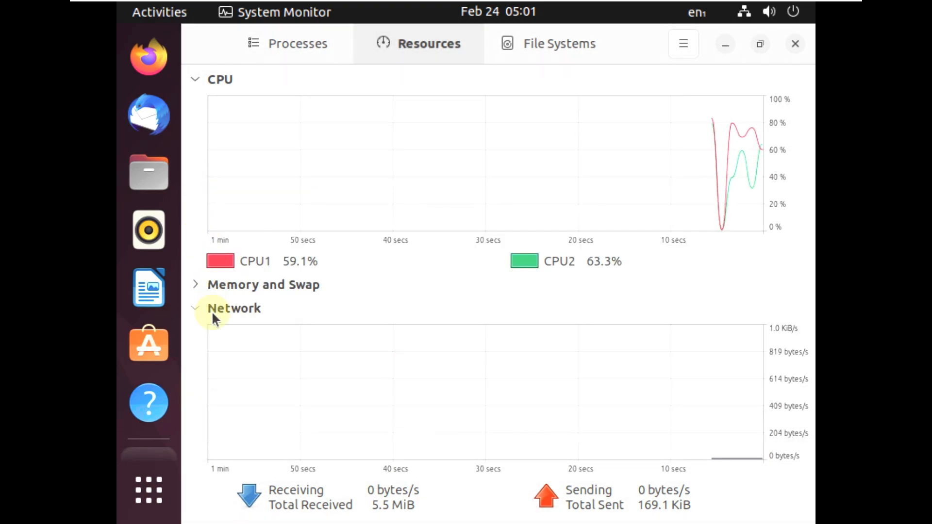
left_click(201, 306)
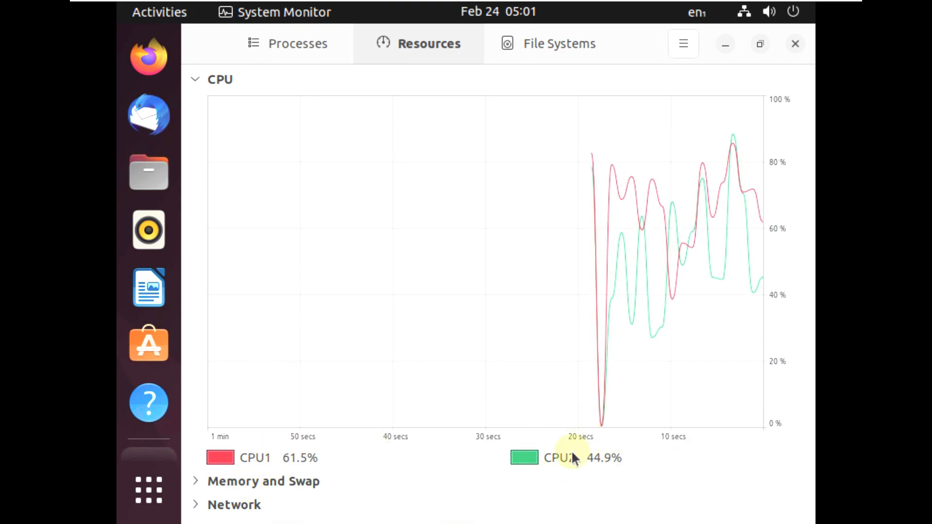
left_click(196, 80)
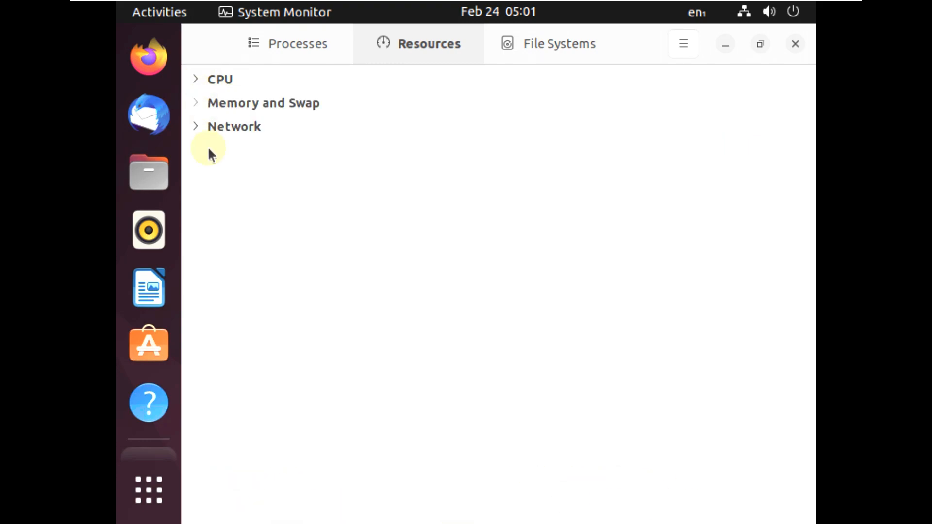
left_click(195, 103)
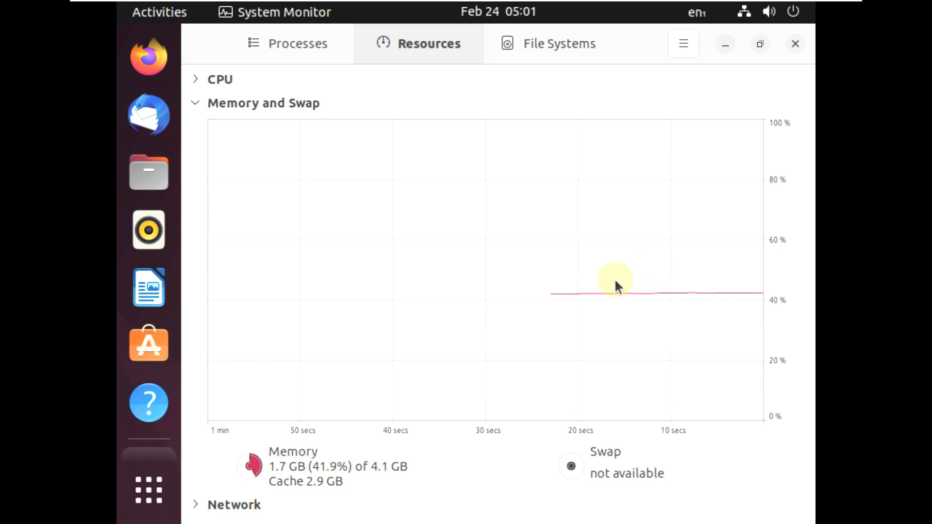
left_click(198, 103)
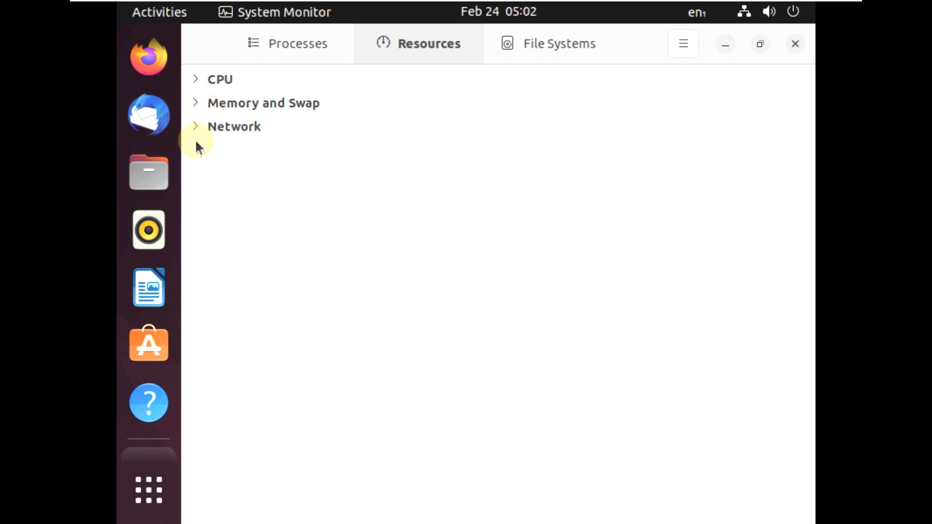
left_click(195, 127)
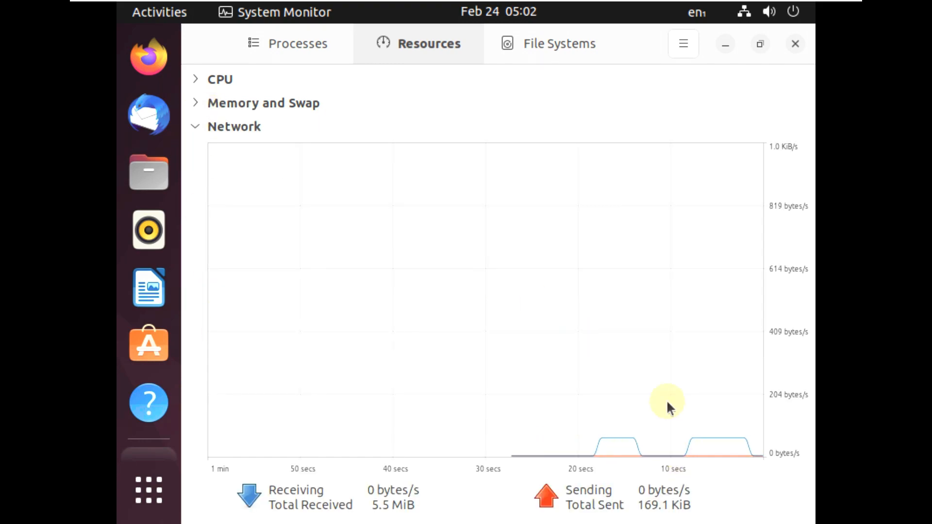
left_click(199, 100)
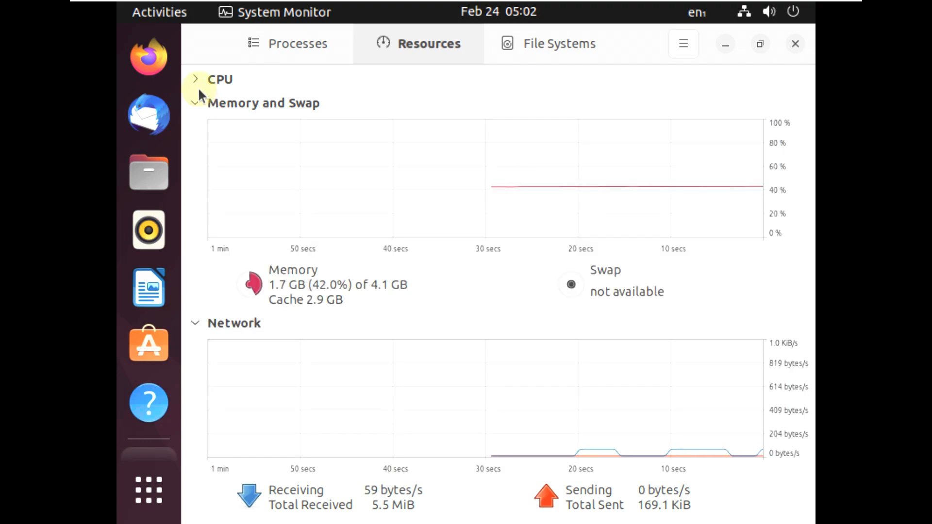
left_click(196, 79)
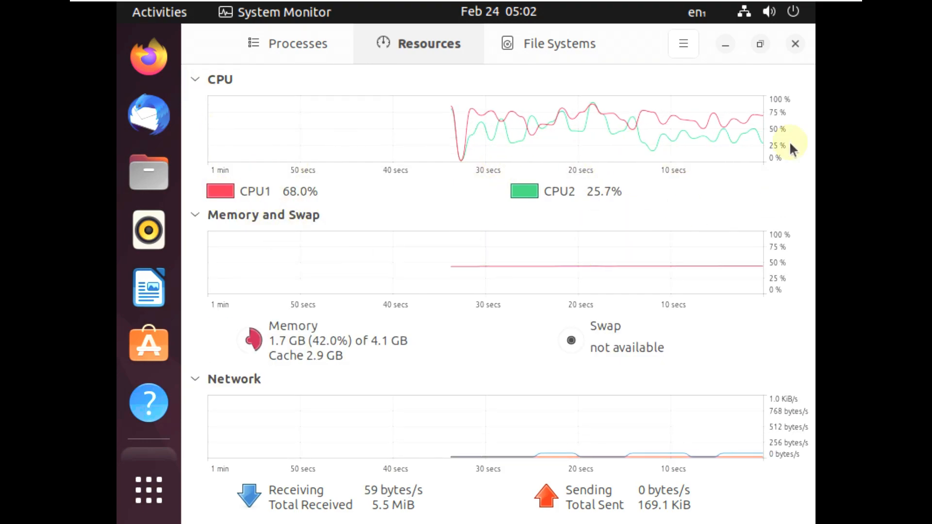
Look over System Monitor's application options and close the program
left_click(683, 44)
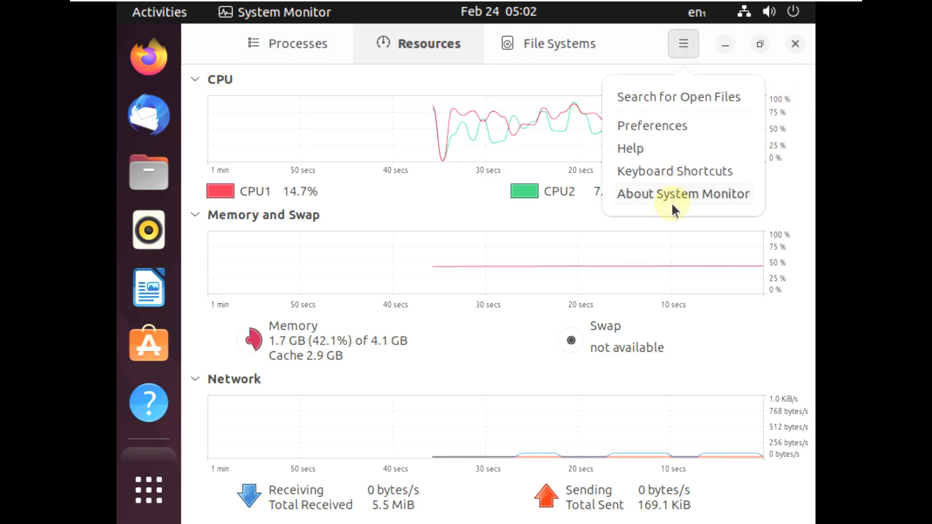
left_click(671, 202)
left_click(662, 120)
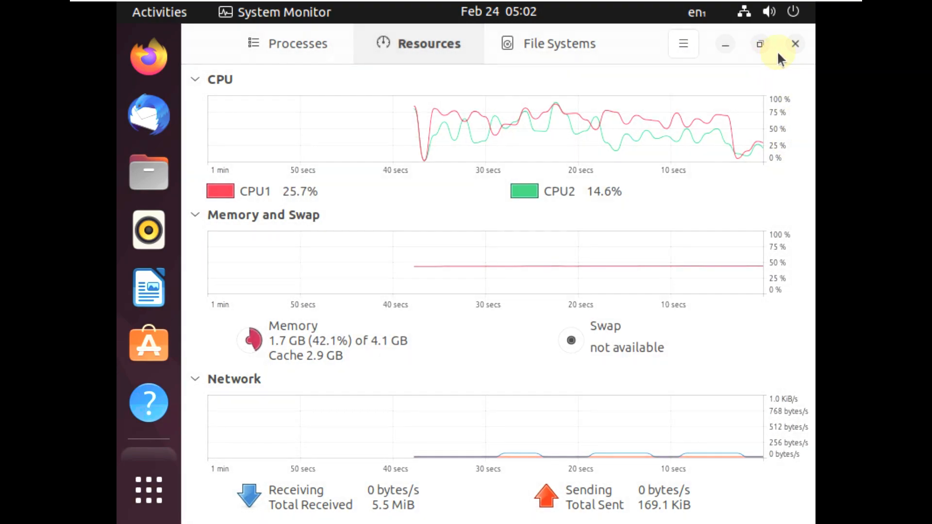
left_click(794, 44)
Set the display resolution to 1920 × 1080 (16:9) and the scale to 200 %, keeping the changes
right_click(425, 137)
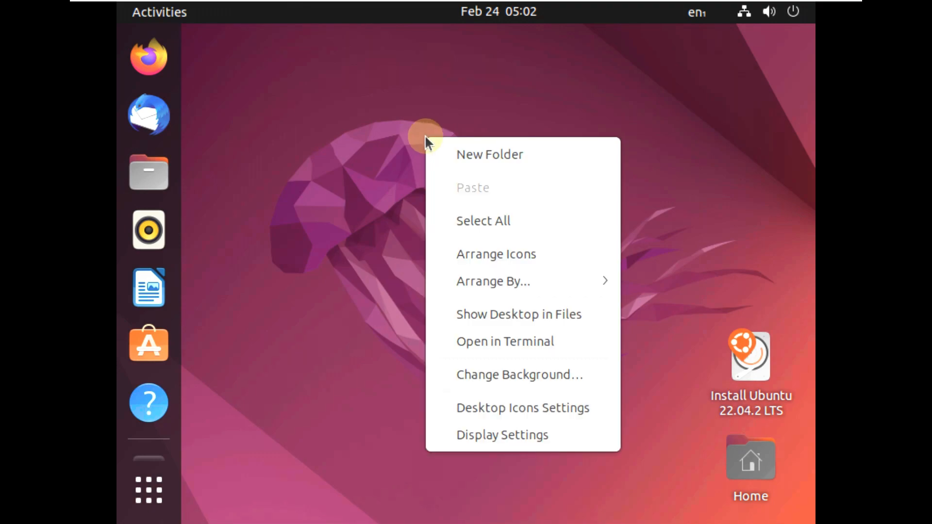
left_click(507, 434)
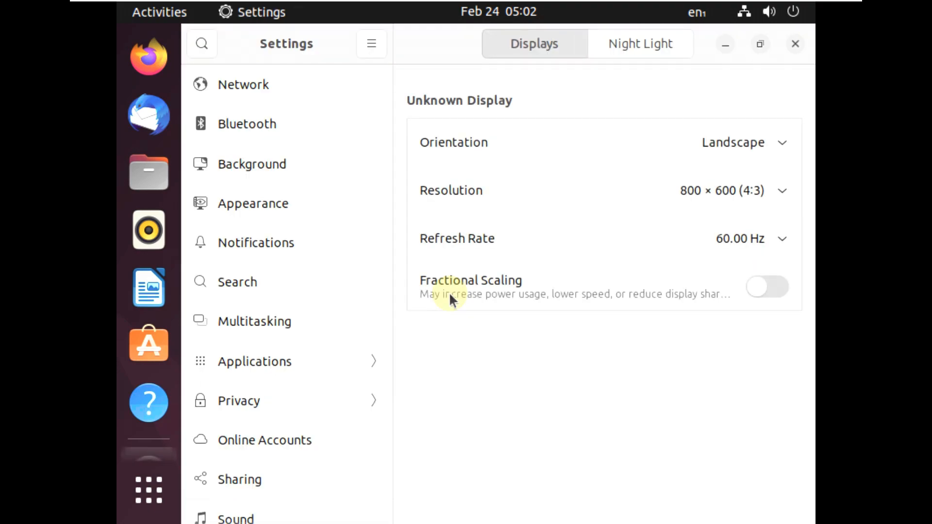
left_click(687, 191)
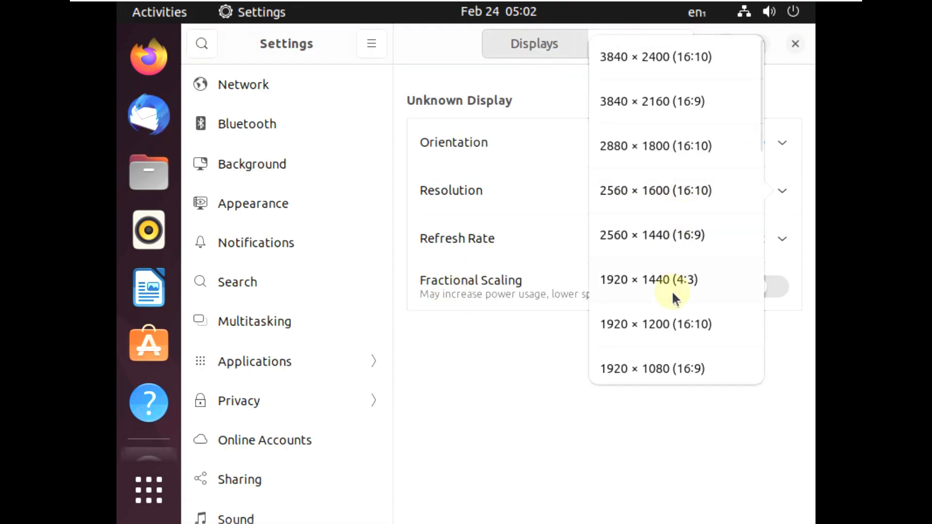
scroll(670, 290, "down", 3)
left_click(671, 238)
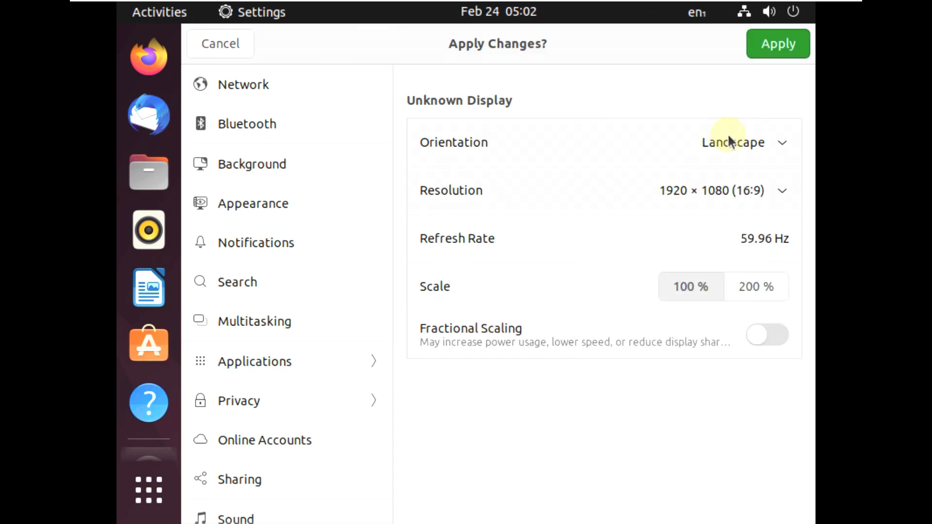
left_click(778, 54)
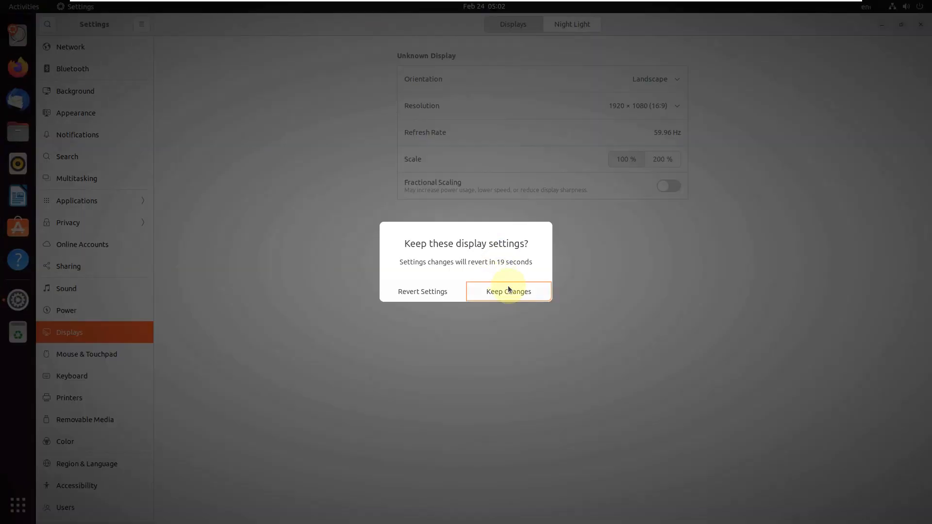
left_click(507, 289)
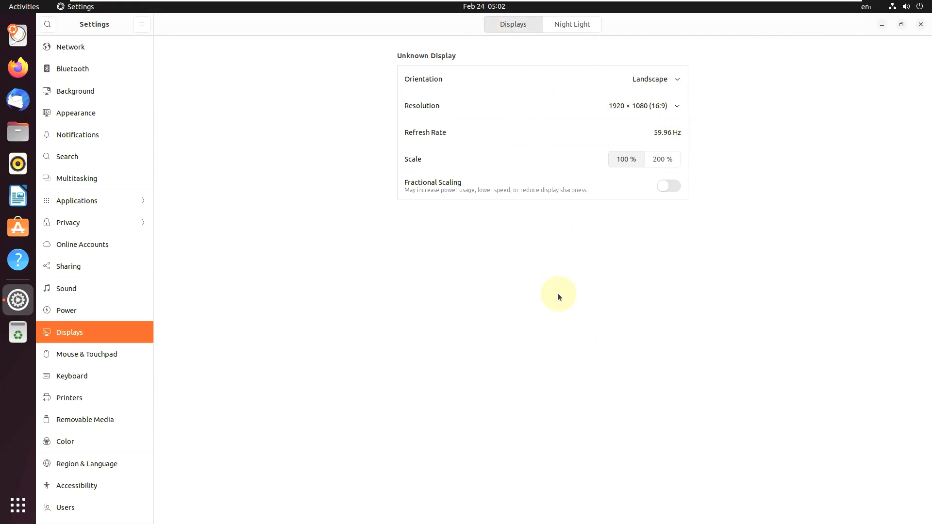
left_click(667, 159)
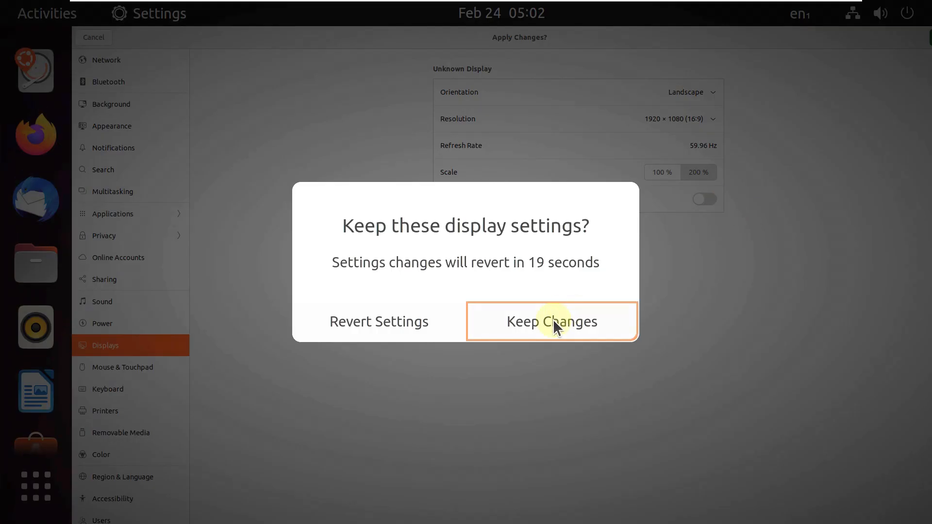
left_click(553, 319)
Review the system's About information, highlighting the OS name and GNOME version, and close Settings
scroll(126, 321, "down", 10)
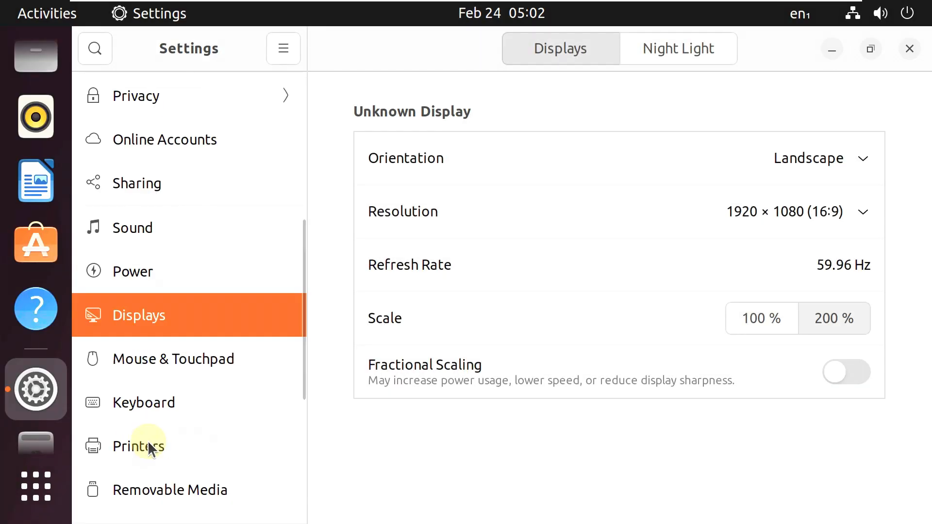
scroll(222, 344, "down", 3)
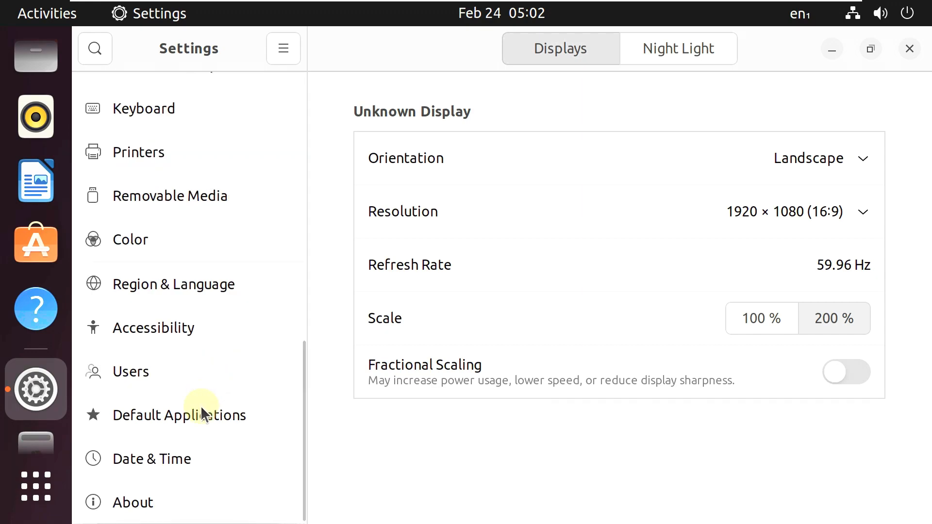
left_click(162, 493)
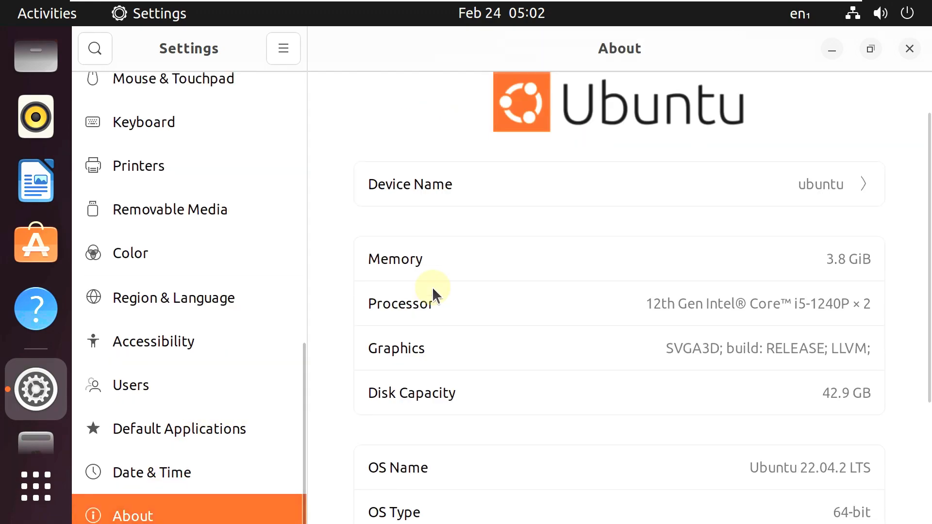
scroll(432, 286, "down", 5)
left_click_drag(749, 257, 881, 262)
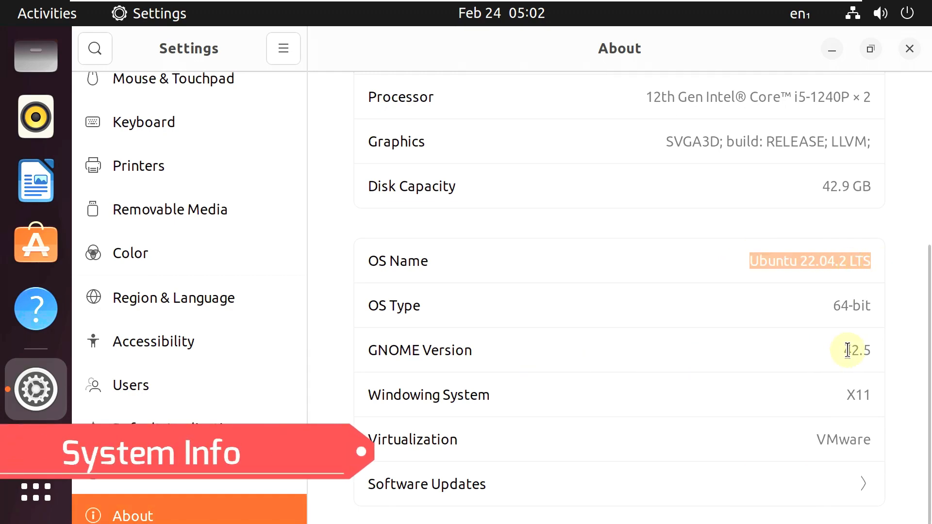
left_click_drag(846, 351, 873, 358)
scroll(800, 359, "up", 5)
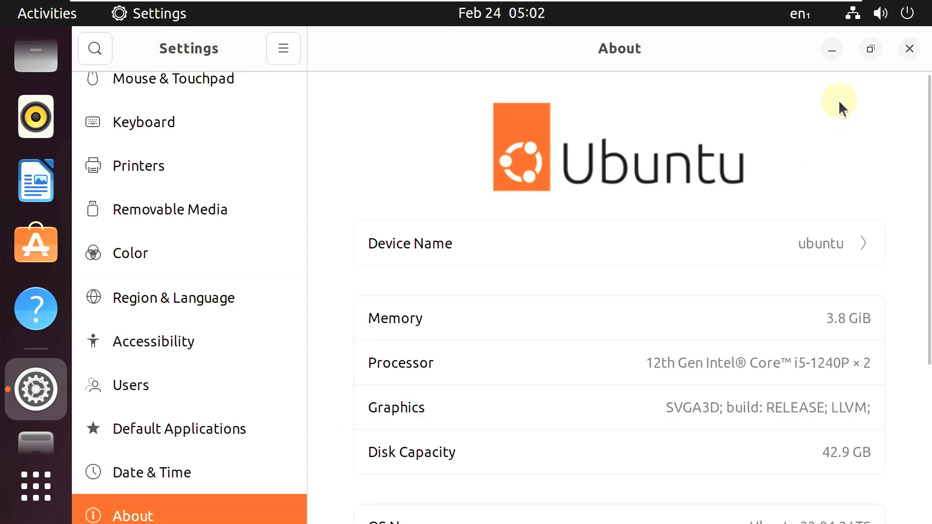
left_click(911, 48)
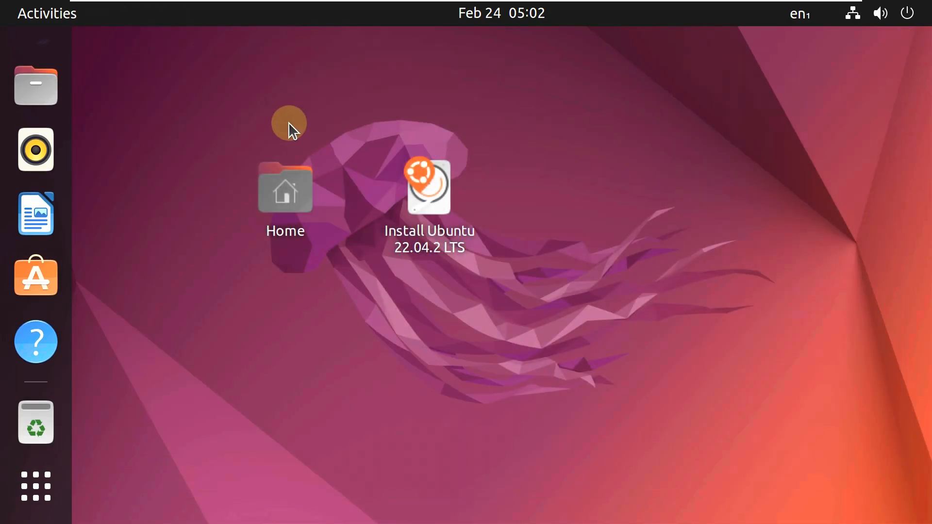
Open a terminal and try to show the system information with inxi
left_click(39, 487)
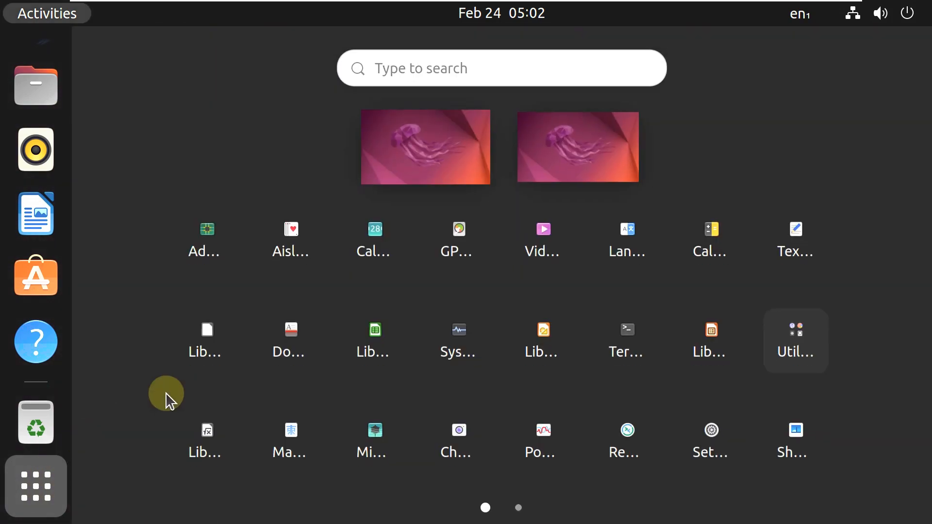
left_click(645, 337)
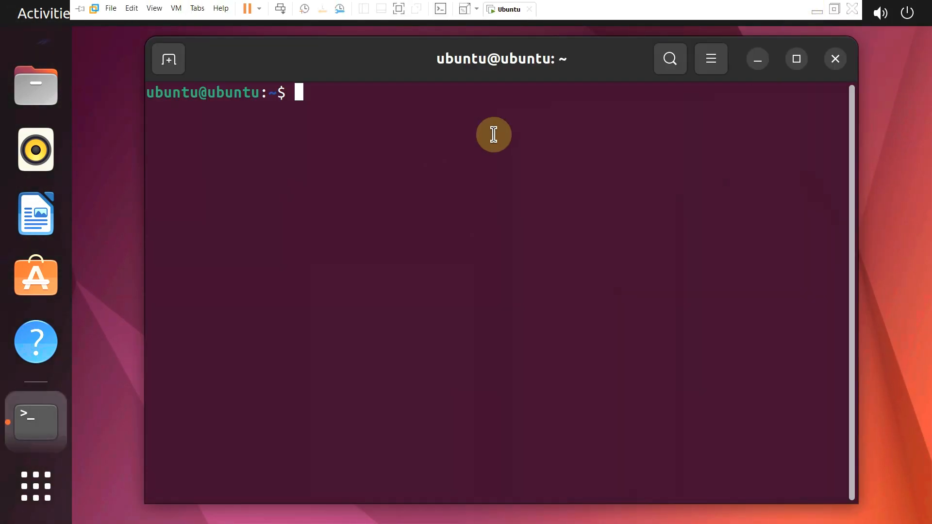
type("inxi")
key("Return")
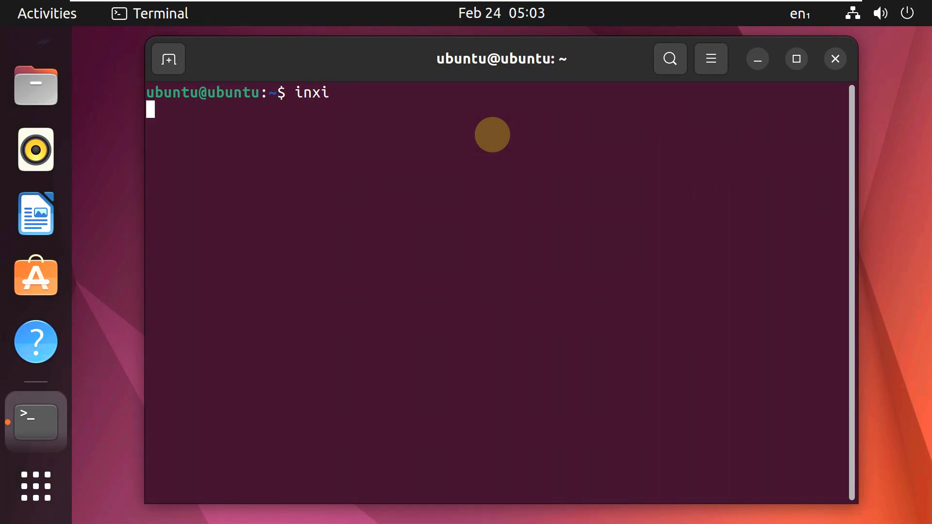
Print the distribution release with cat /etc/issue and the kernel details with uname -a and uname -r
type("cat /etc/issue")
key("Return")
type("uname -a")
key("Return")
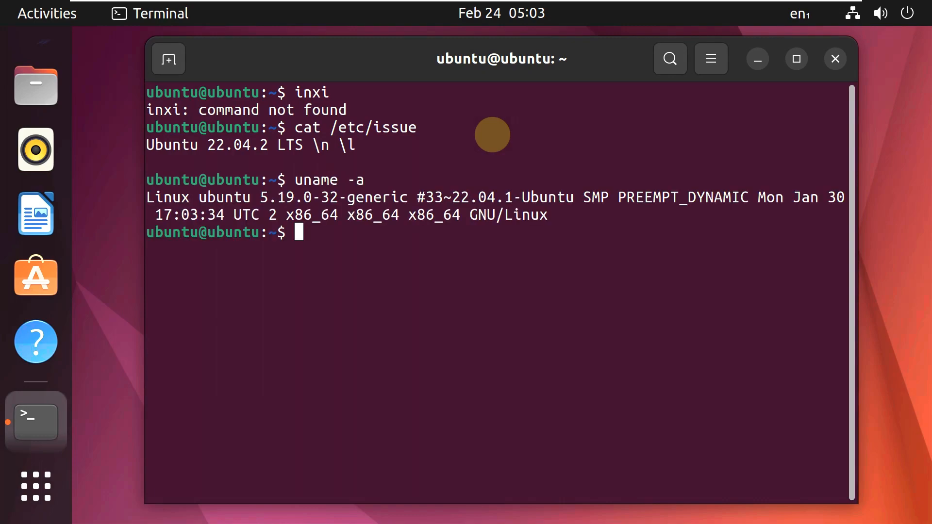
type("uname -r")
key("Return")
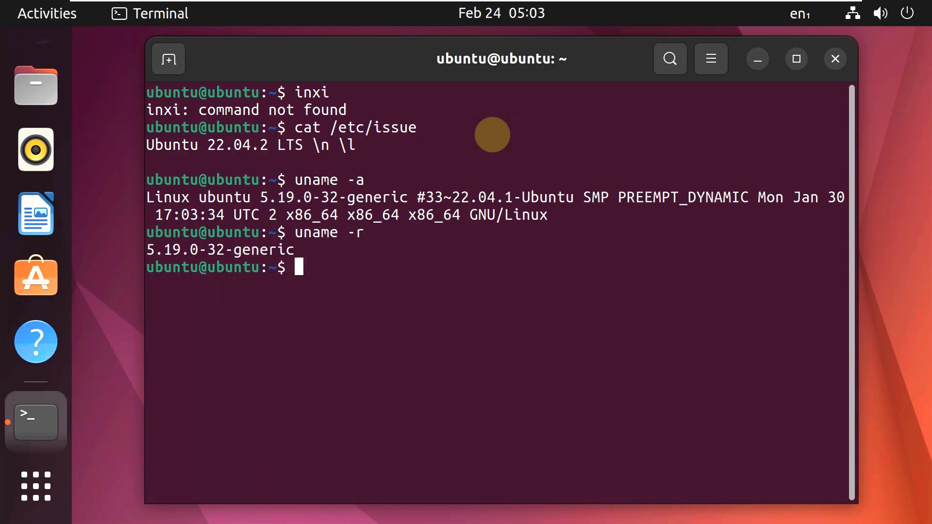
Try to run neofetch and htop in the terminal
type("neofetch")
key("Return")
type("htop")
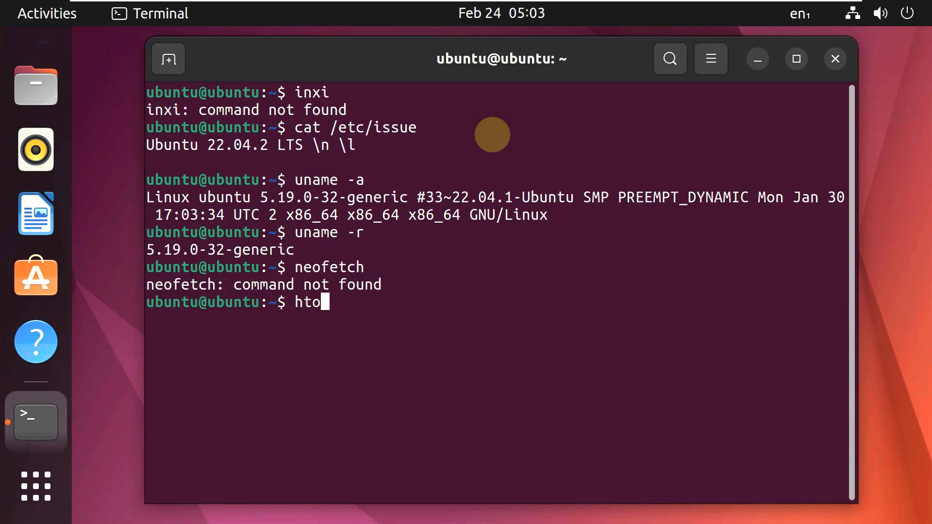
key("Return")
Install the htop package with sudo apt install htop
type("su")
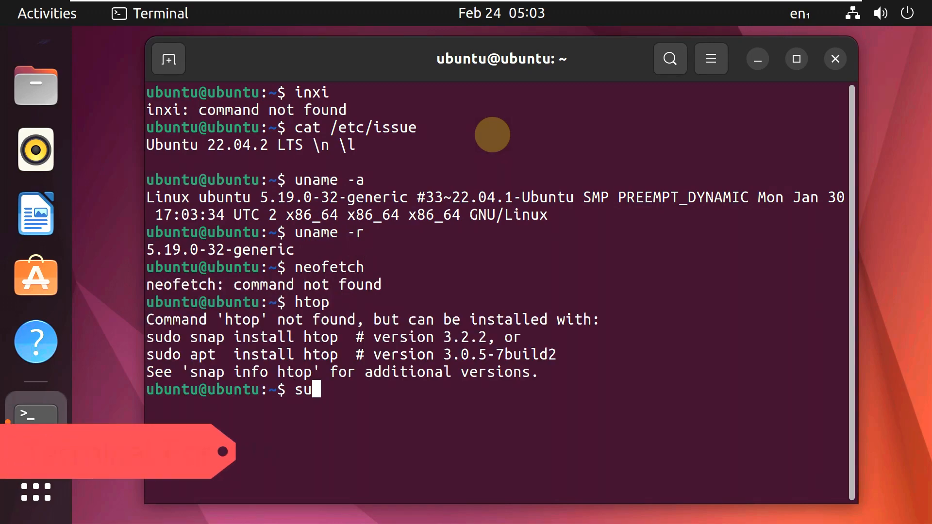
type("do apt in")
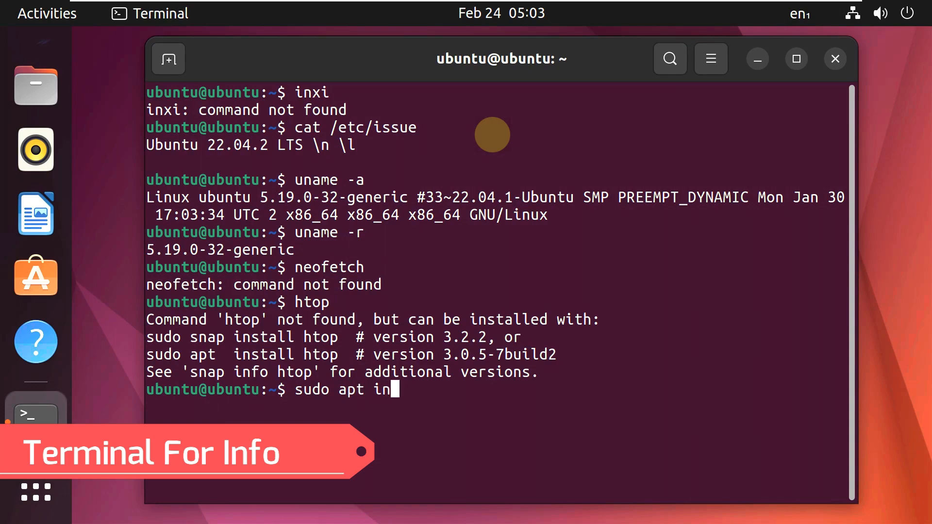
type("stall ")
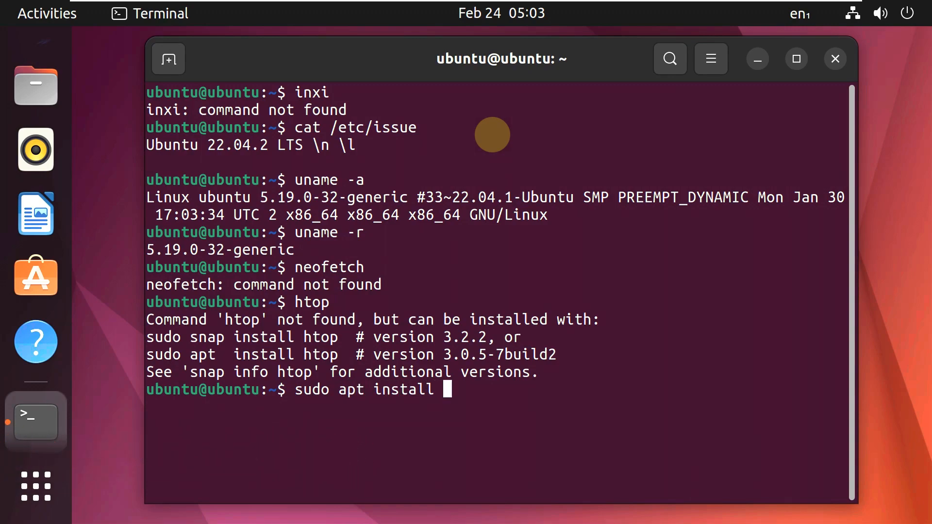
type("htop")
key("Return")
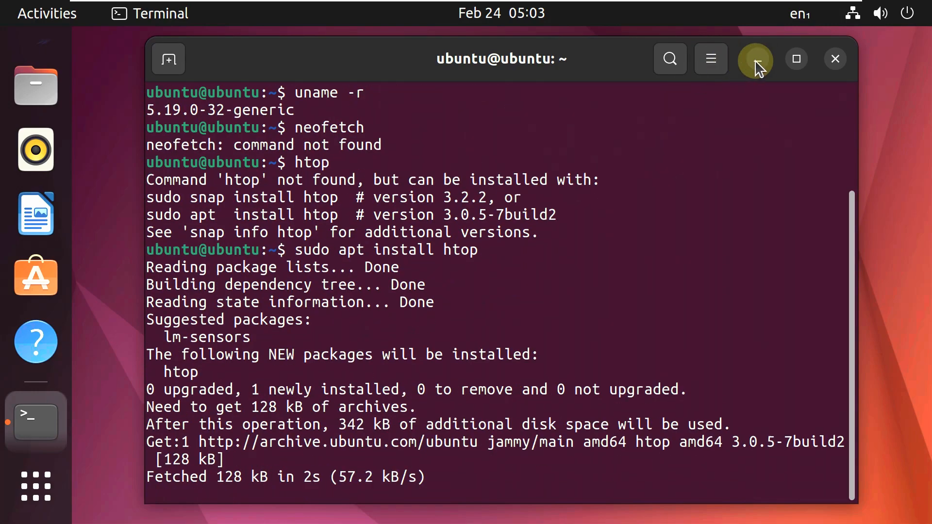
View Terminal's About information and minimize the terminal window while the installation runs
left_click(717, 55)
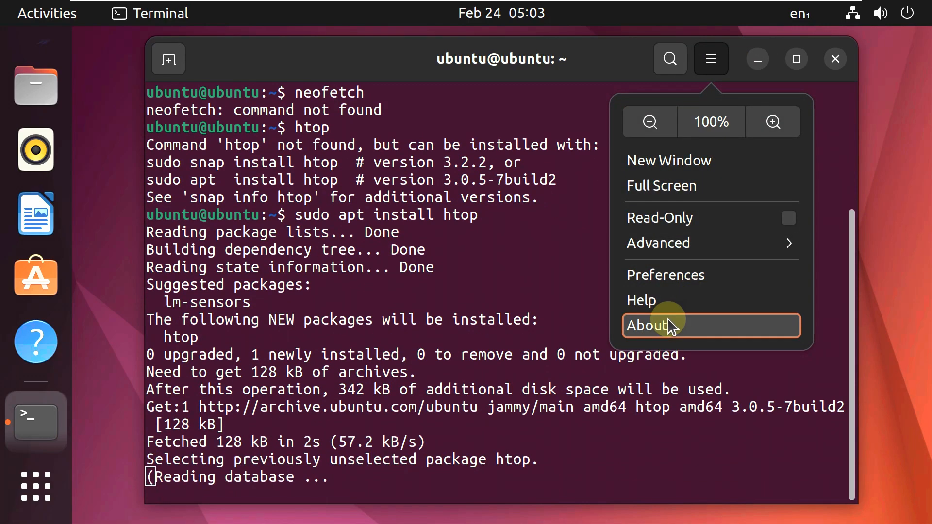
left_click(669, 323)
left_click(684, 100)
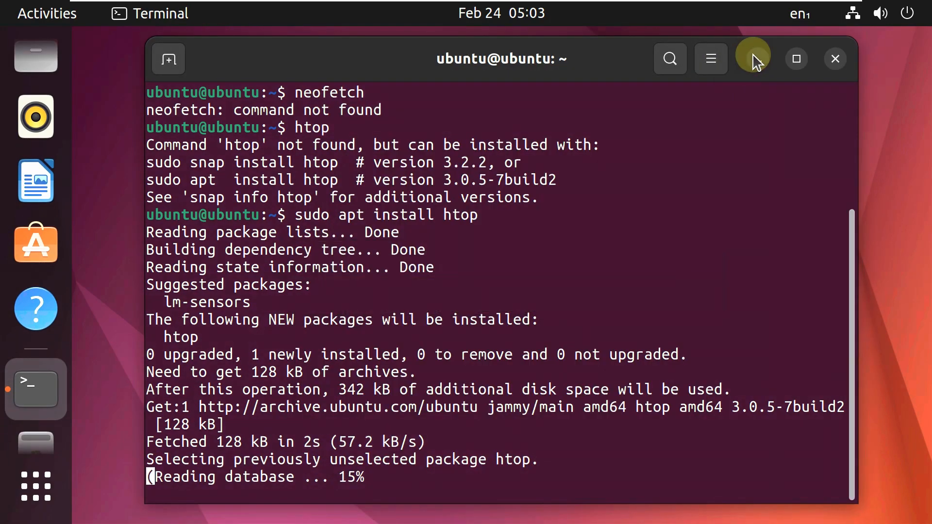
left_click(753, 57)
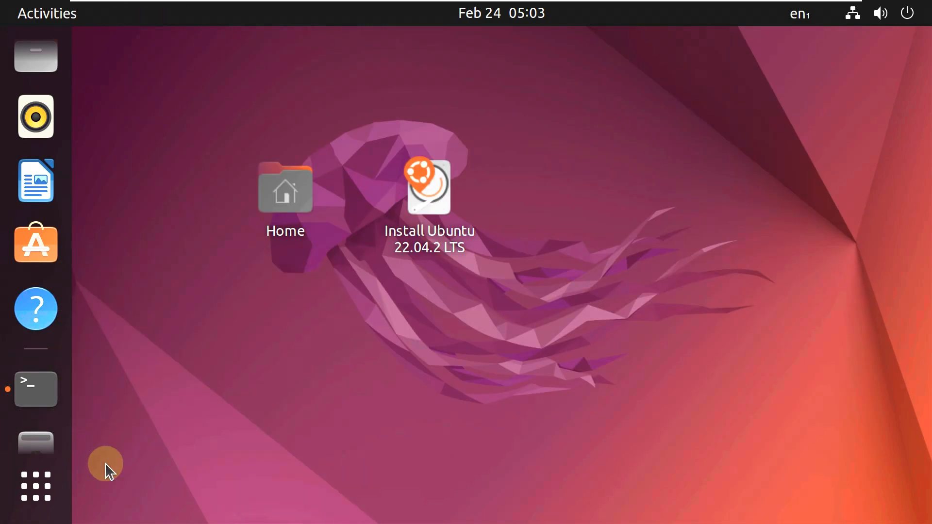
Browse the installed applications in the application grid and the favourites in the dock, and leave the grid
left_click(53, 474)
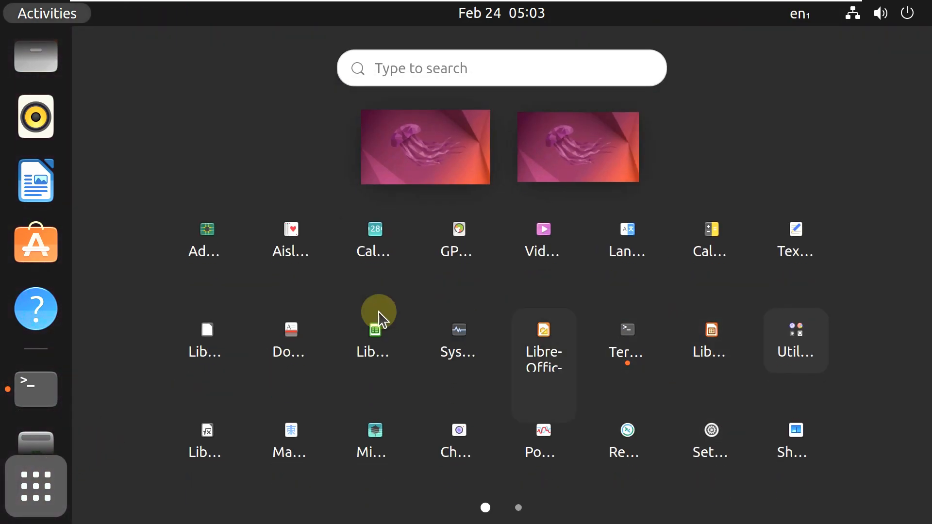
scroll(252, 308, "down", 1)
scroll(203, 299, "up", 1)
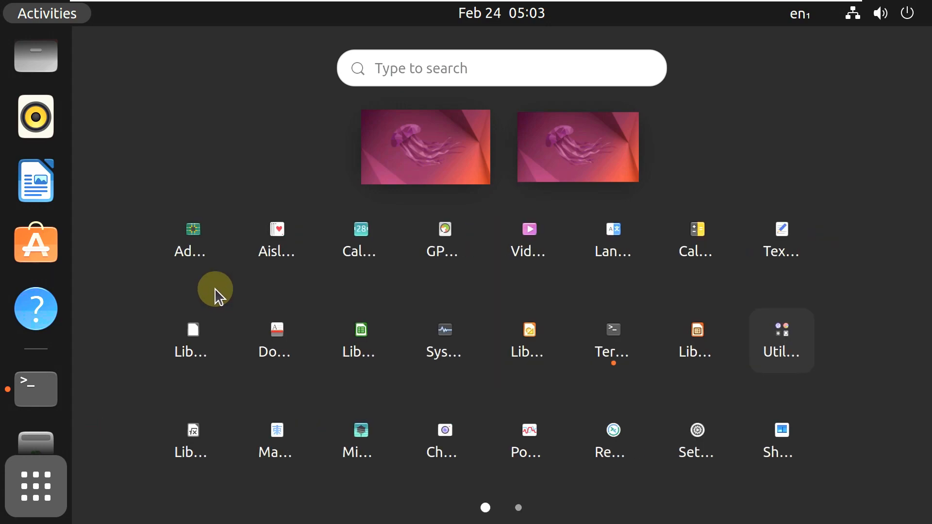
scroll(36, 340, "down", 2)
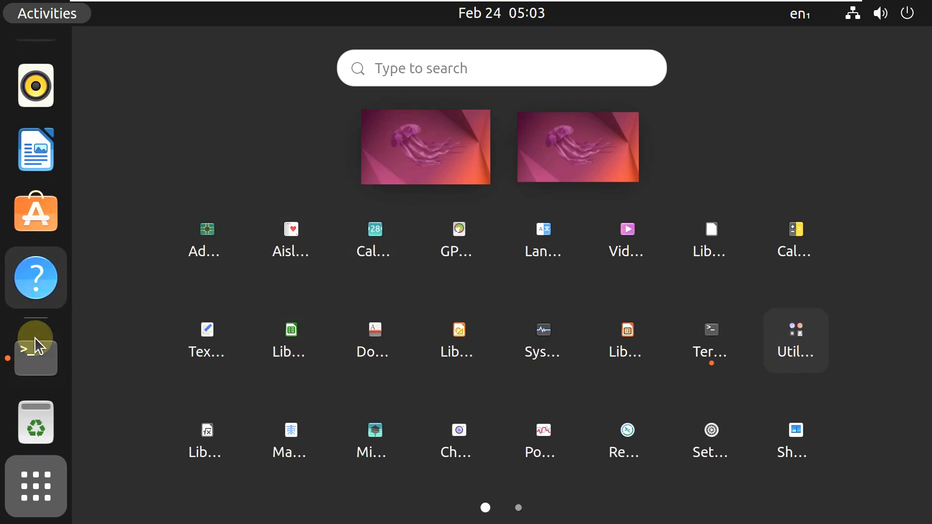
scroll(36, 340, "up", 5)
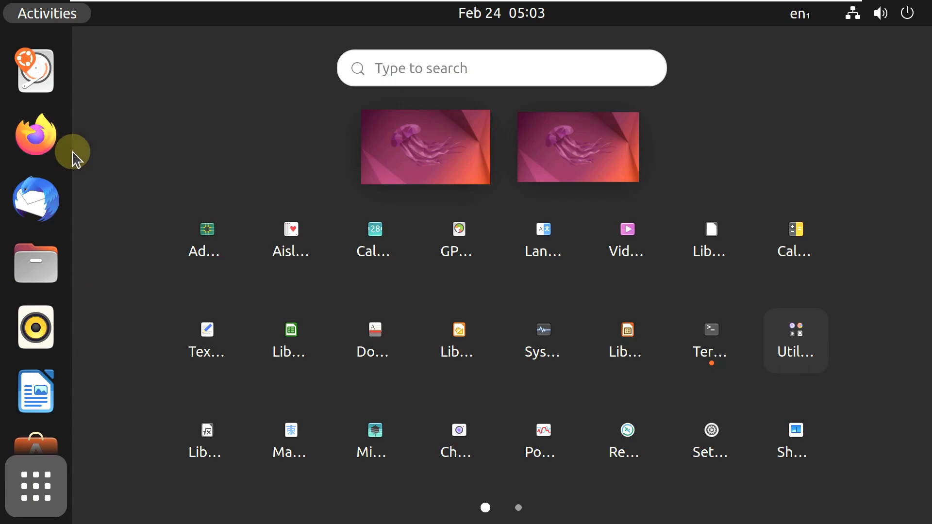
left_click(48, 478)
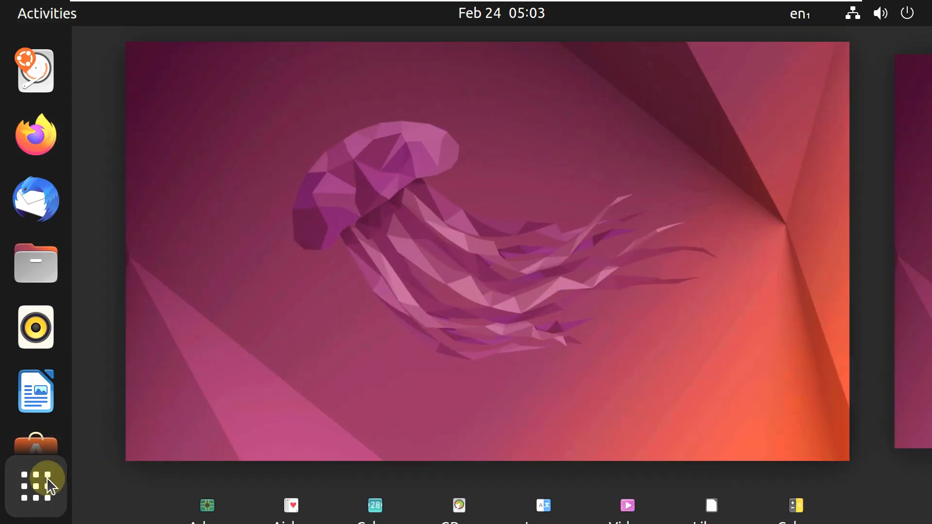
Run htop in the restored terminal and maximize its window
scroll(53, 399, "down", 5)
left_click(39, 360)
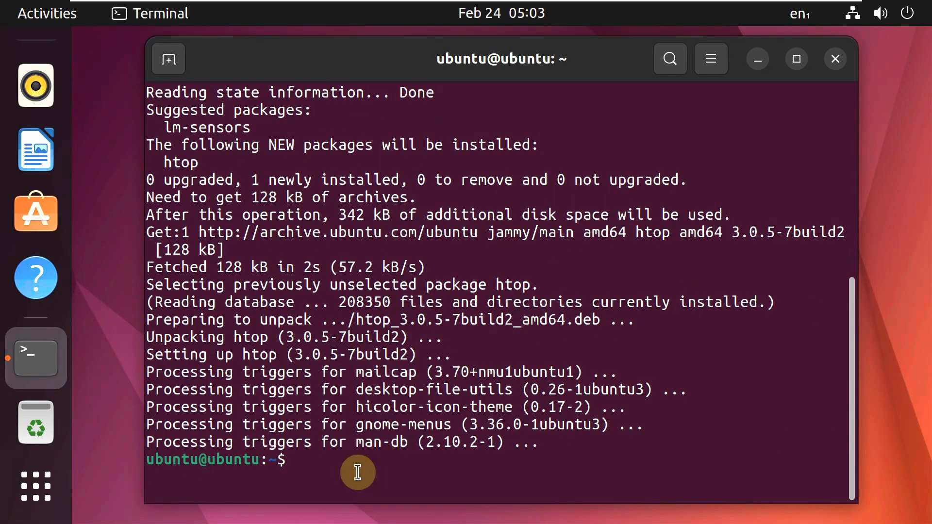
type("hto")
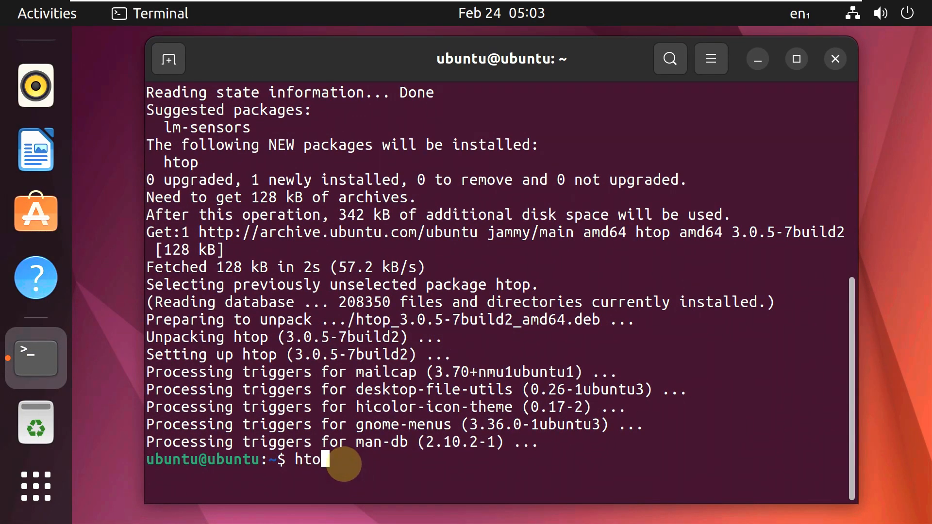
type("p")
key("Return")
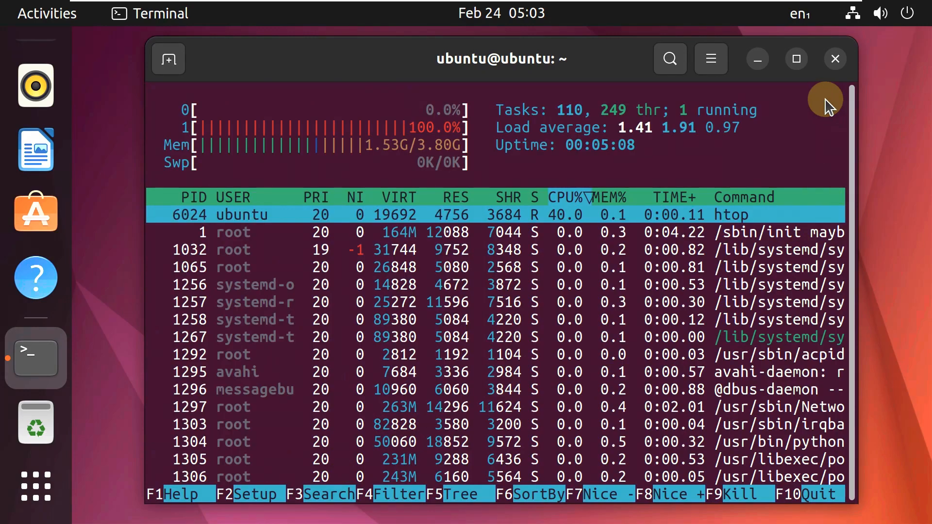
left_click(796, 59)
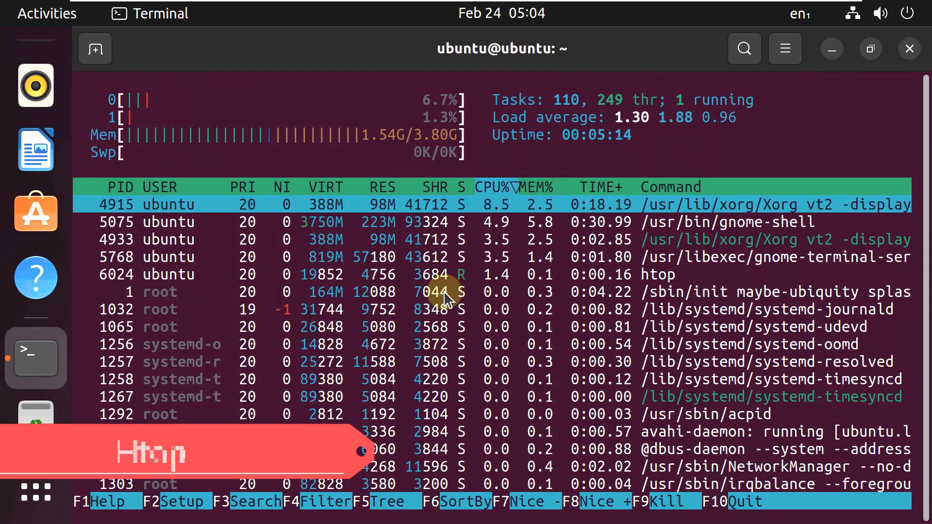
Examine htop's process list in both the flat and the tree view, and close the terminal
scroll(439, 291, "down", 10)
scroll(445, 297, "down", 5)
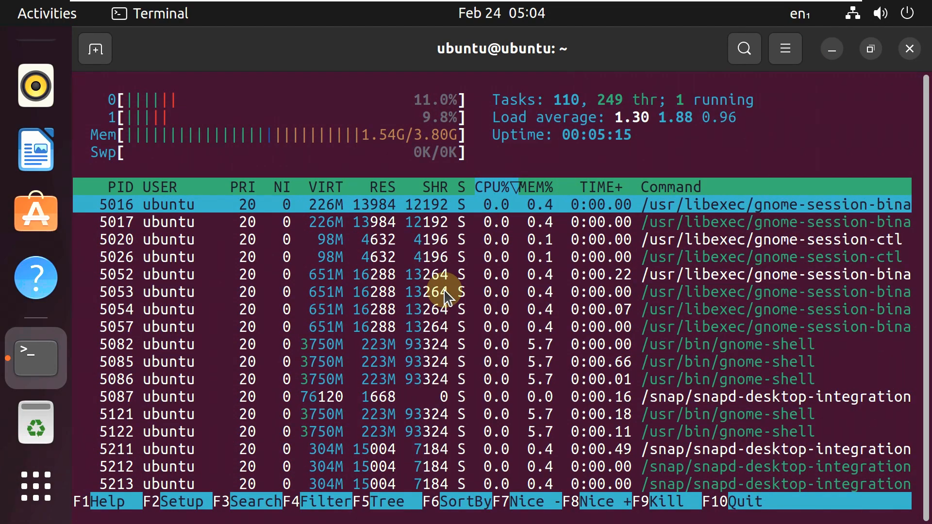
key("F5")
scroll(426, 339, "down", 6)
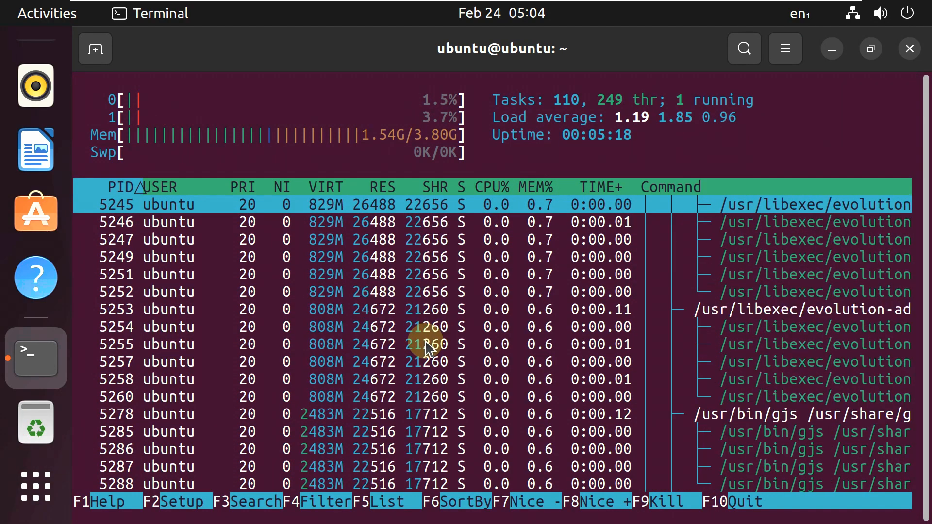
scroll(427, 342, "down", 10)
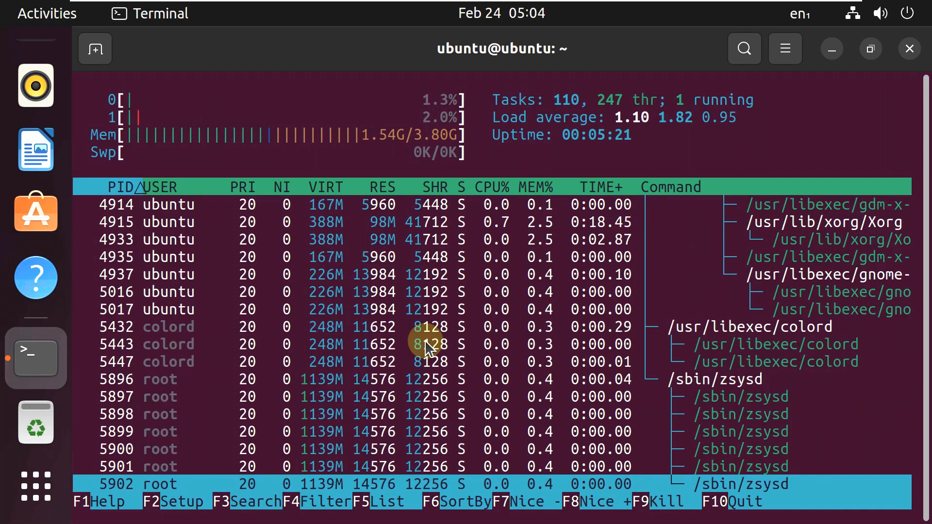
scroll(427, 345, "up", 10)
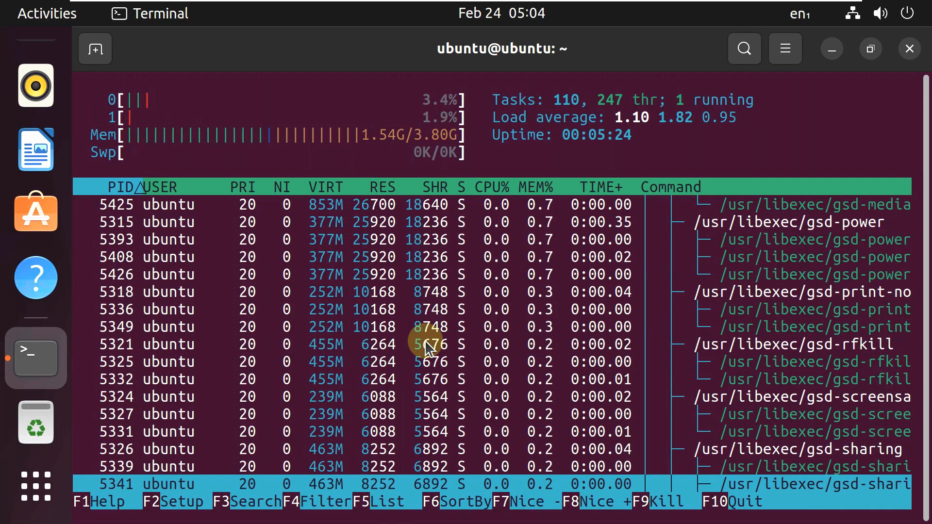
scroll(426, 342, "up", 15)
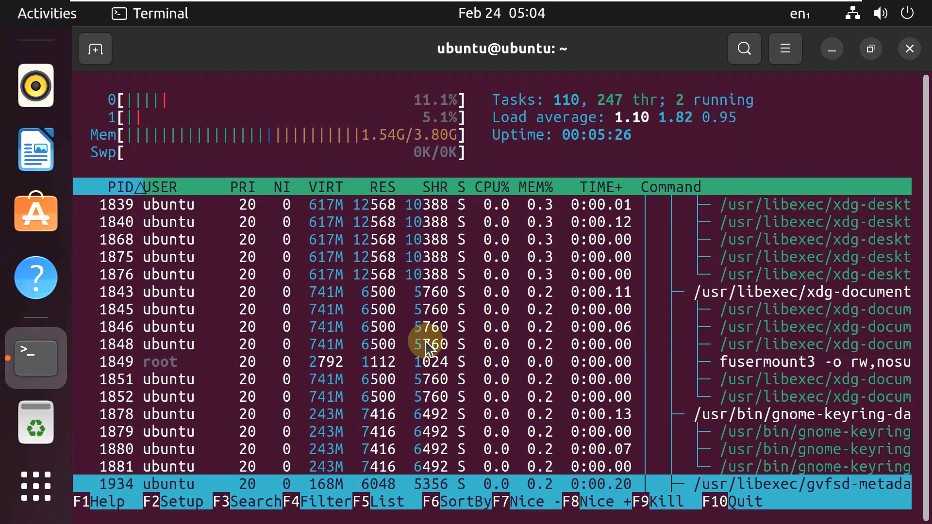
scroll(427, 346, "up", 15)
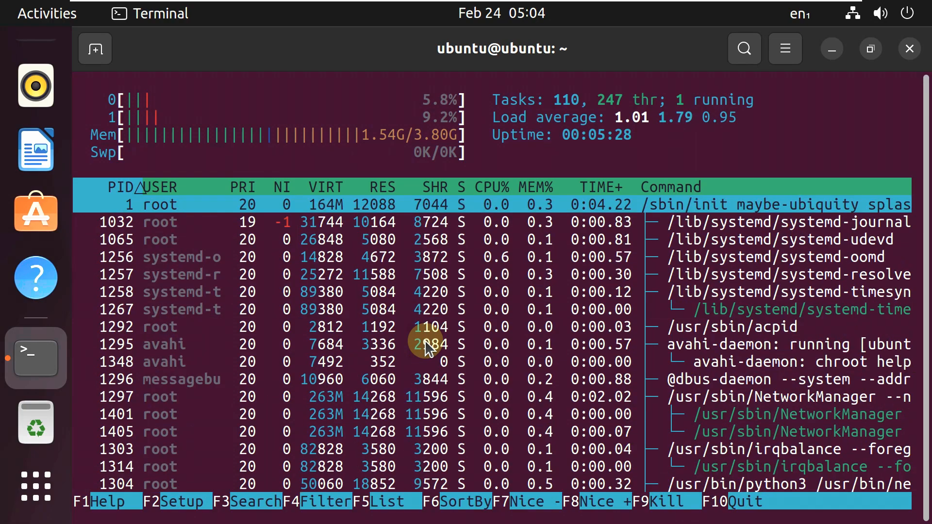
left_click(909, 49)
left_click(657, 317)
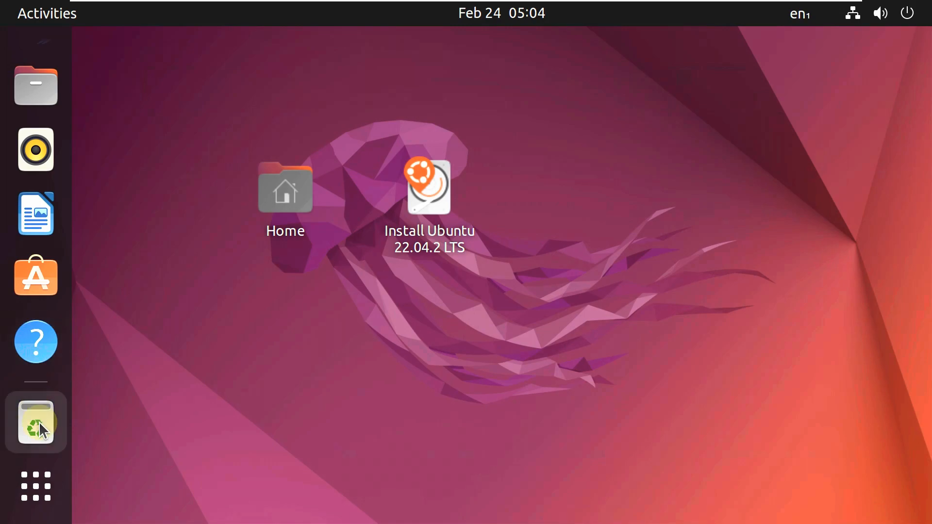
Look through both pages of the application grid and close it
left_click(37, 483)
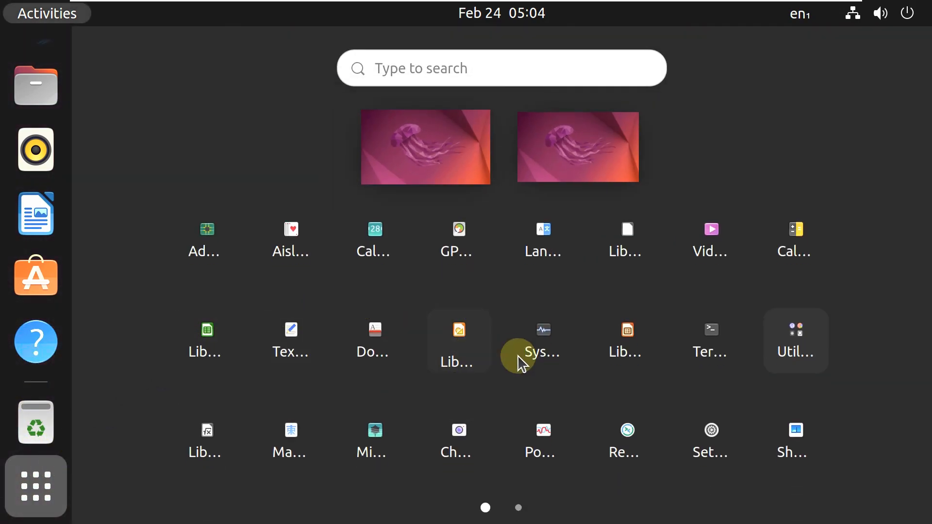
scroll(514, 473, "down", 1)
scroll(498, 454, "up", 1)
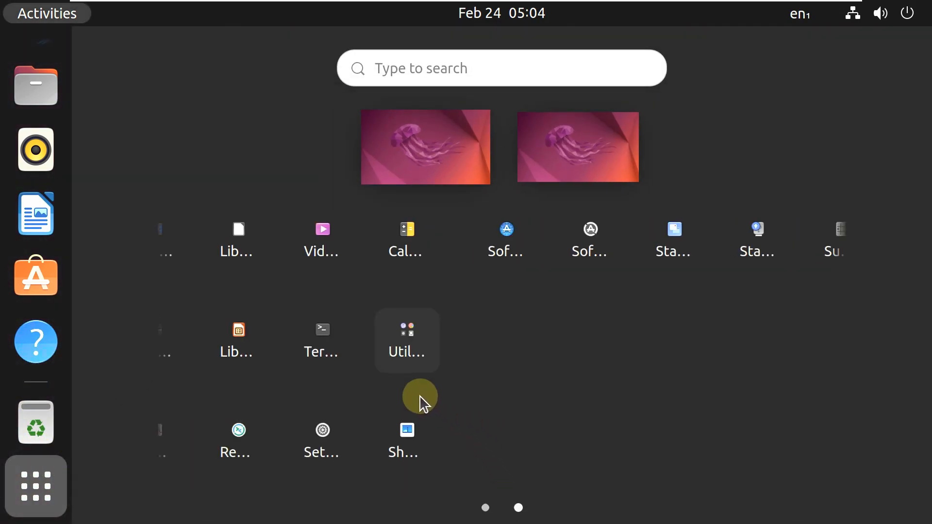
left_click(49, 459)
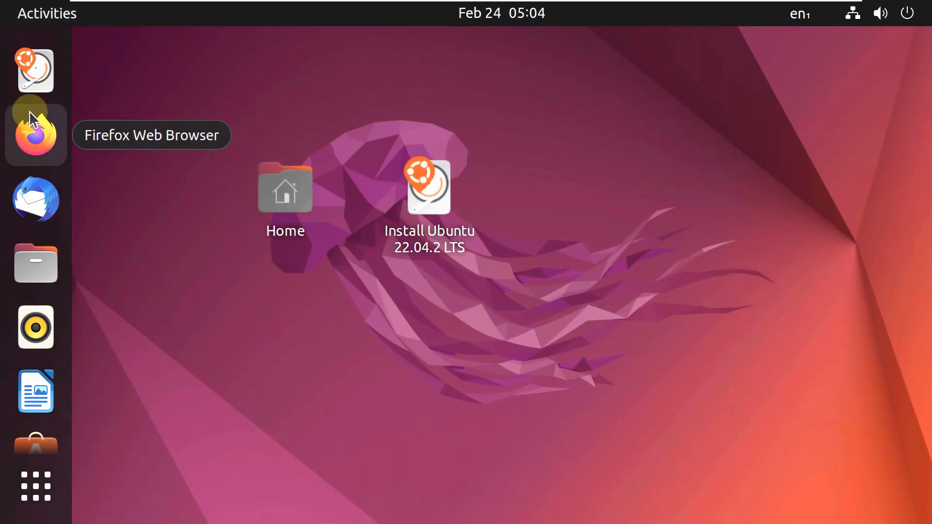
Launch a new Firefox window
right_click(31, 129)
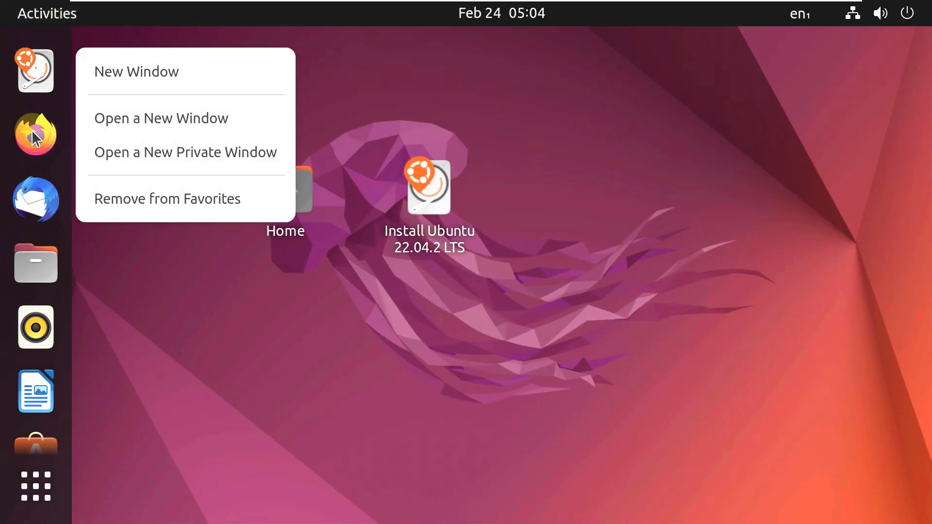
left_click(185, 313)
right_click(69, 145)
left_click(162, 72)
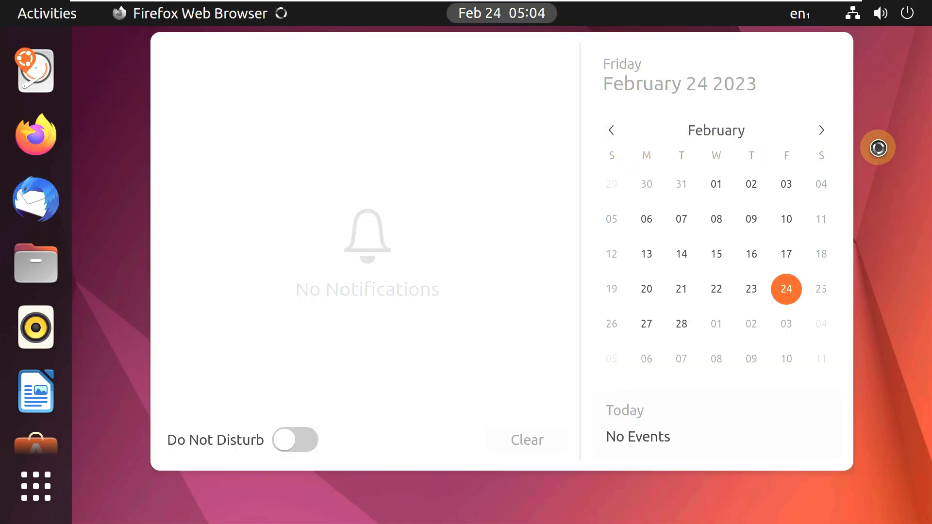
Look through the system menu's power mode, wired connection and power-off options, and close the menu
left_click(876, 87)
left_click(869, 21)
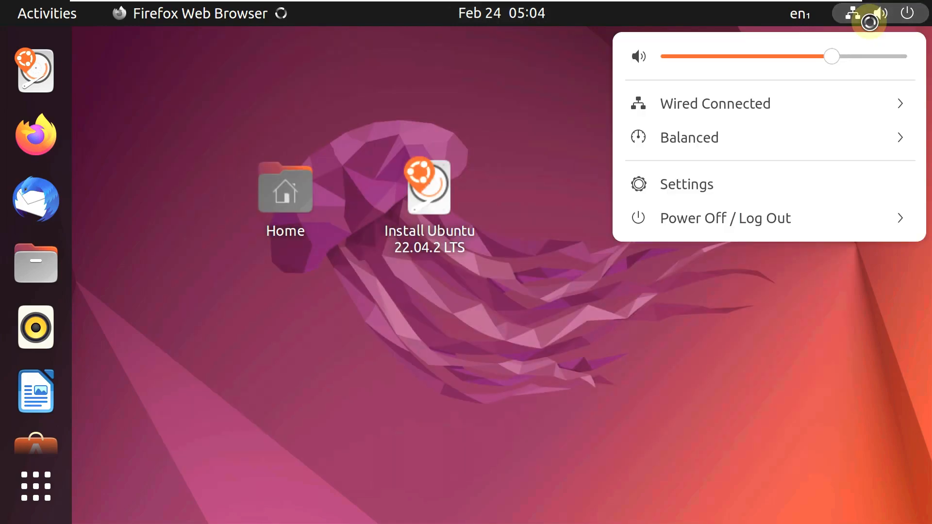
left_click(893, 139)
left_click(898, 109)
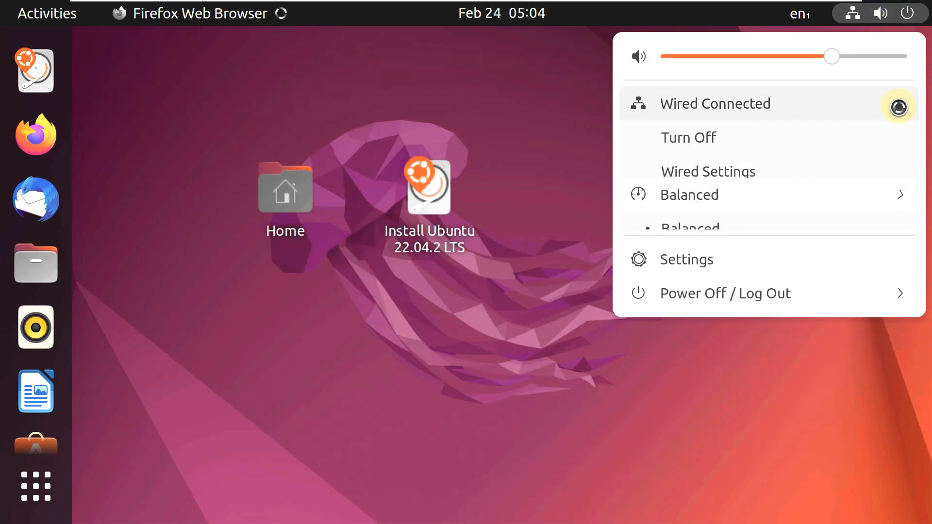
left_click(905, 286)
left_click(380, 323)
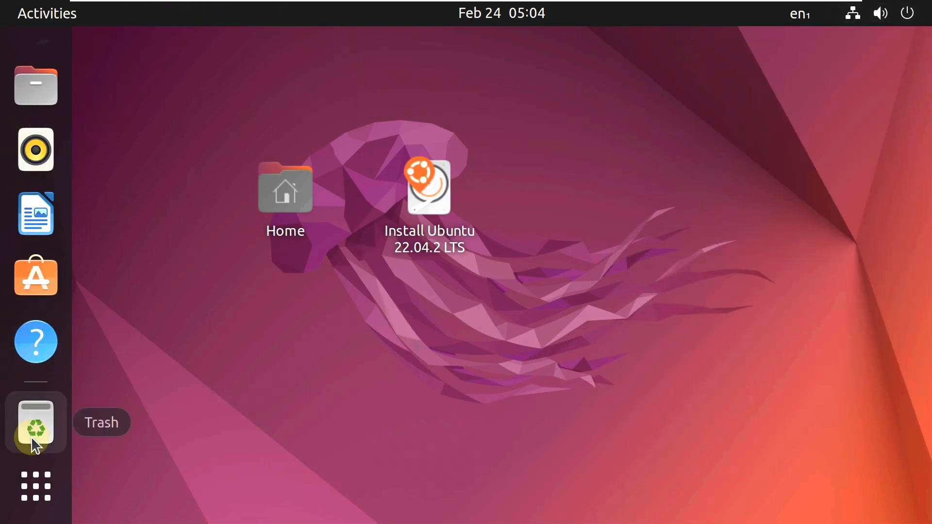
Open the file manager, check its version in the About Files information, and close its window
left_click(37, 90)
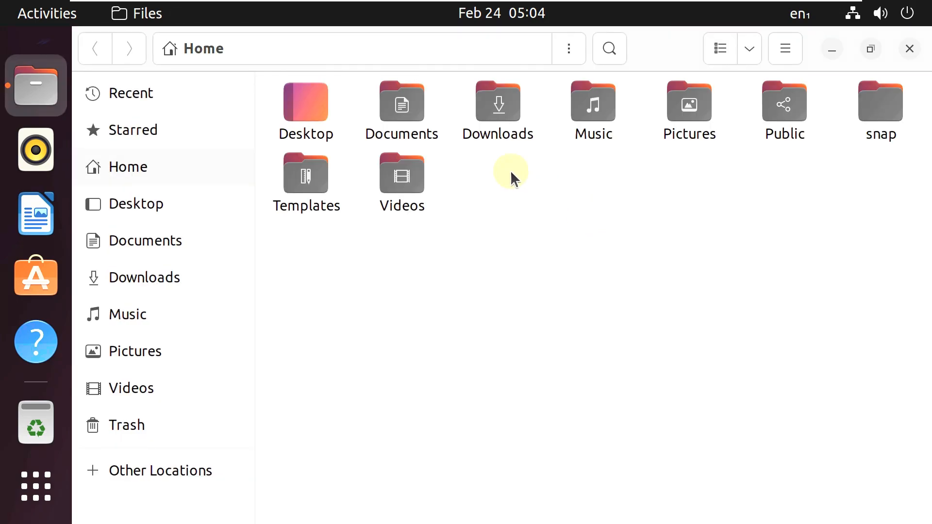
left_click(774, 53)
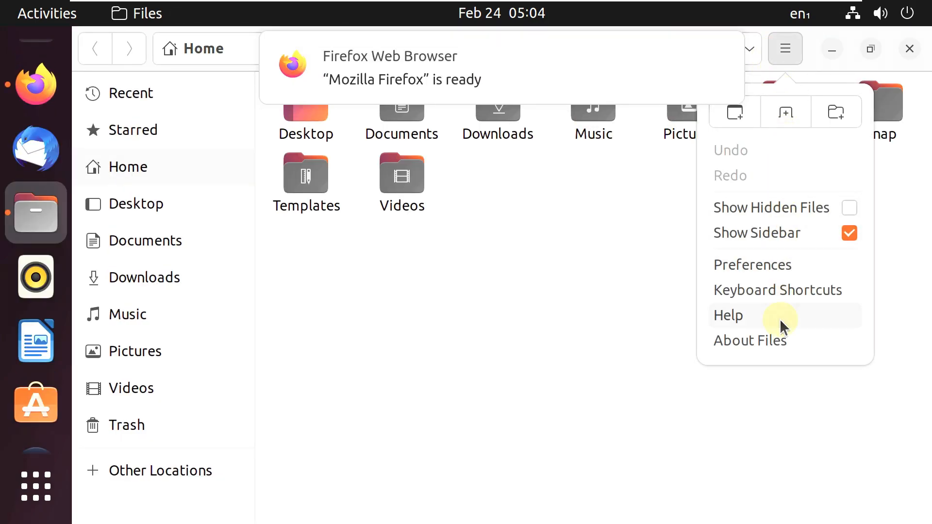
left_click(770, 343)
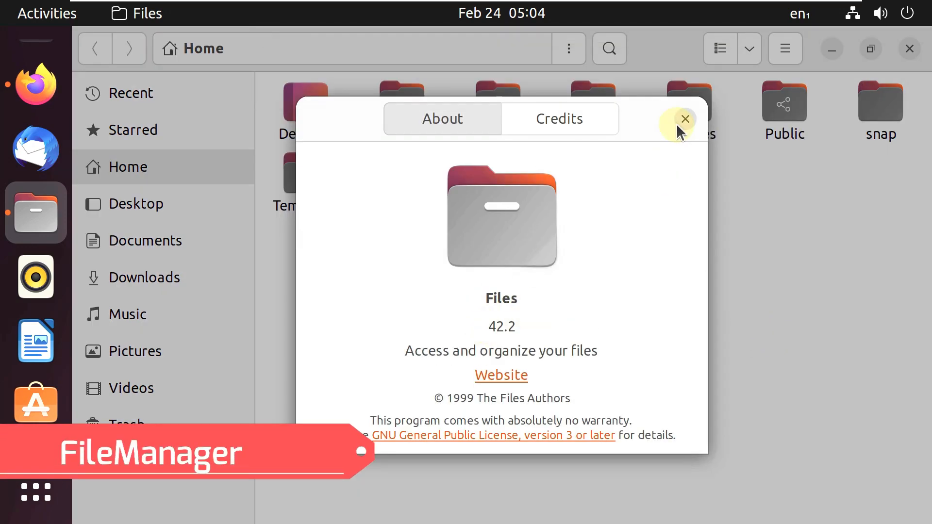
left_click(678, 127)
right_click(799, 38)
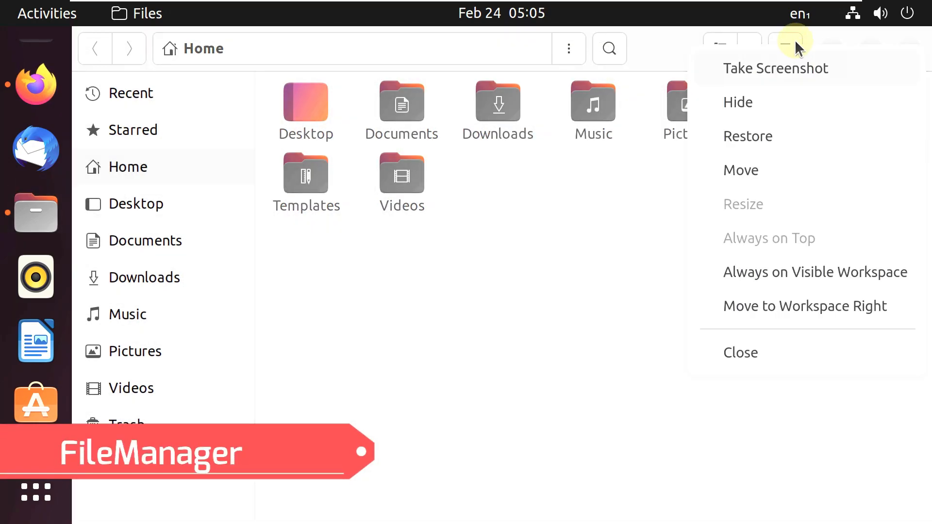
left_click(765, 343)
In Firefox, show the full address of the Ubuntu 22.04.2 LTS release announcement from its end back to its beginning
left_click(534, 48)
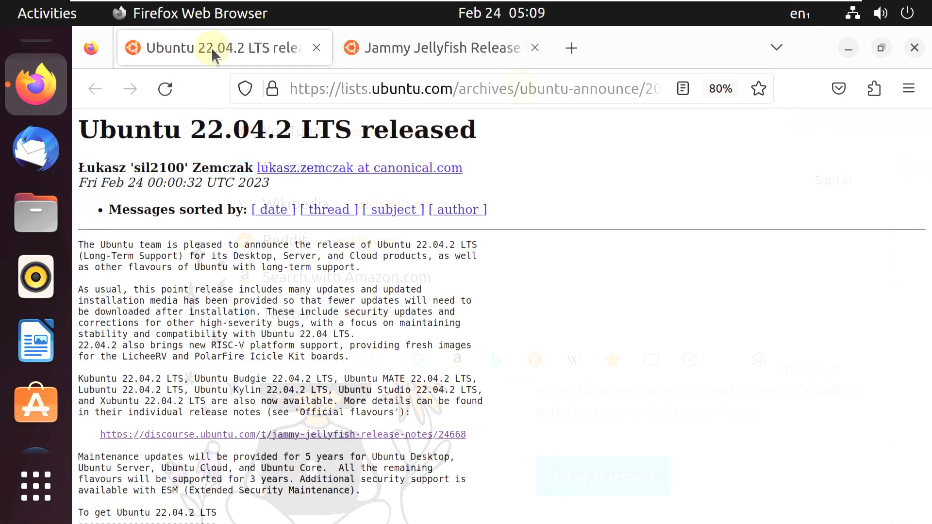
left_click(598, 85)
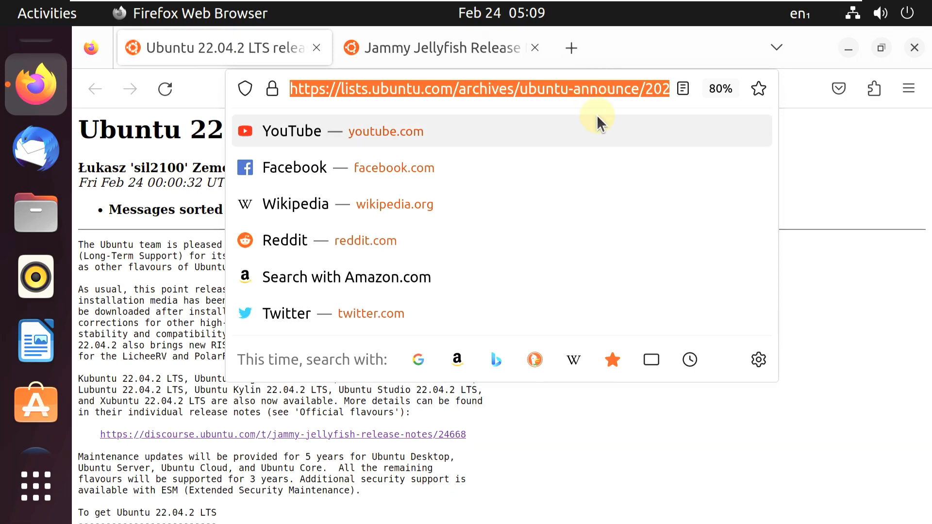
key("End")
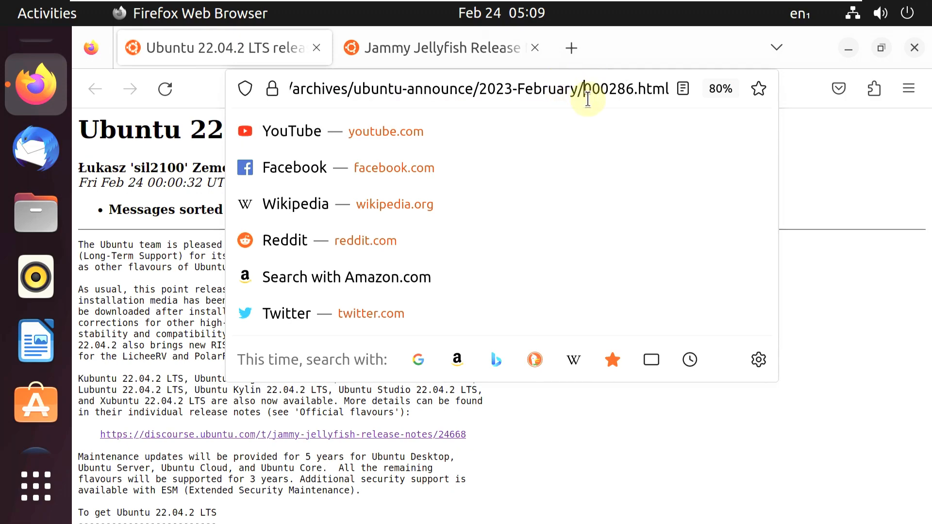
key("Left")
key("Left")
key("Left")
key("Left")
key("Left")
key("Left")
key("Left")
key("Left")
key("Left")
key("Left")
key("Left")
key("Left")
key("Left")
key("Left")
key("Left")
key("Left")
key("Left")
key("Left")
key("Left")
key("Left")
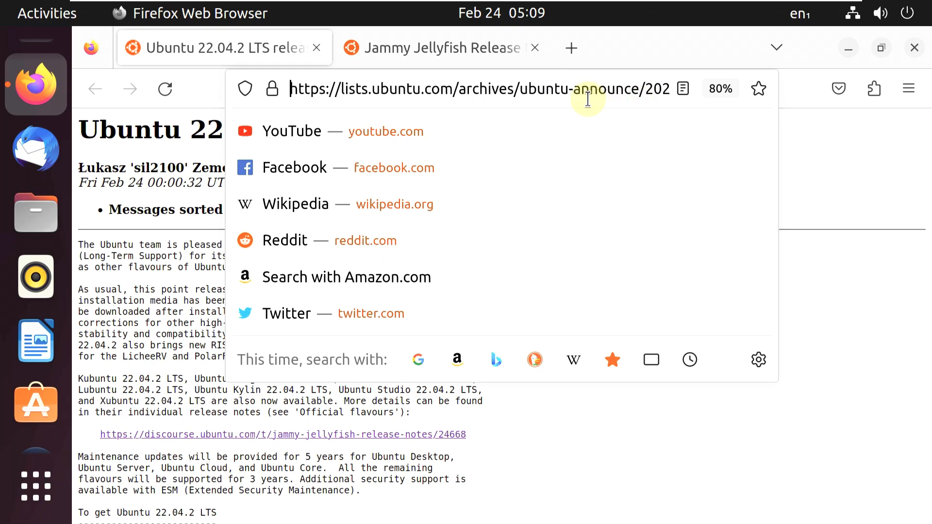
left_click(806, 124)
Read the announcement, highlighting its title, the paragraph on the available flavours and the release notes link below it
left_click_drag(490, 135, 77, 127)
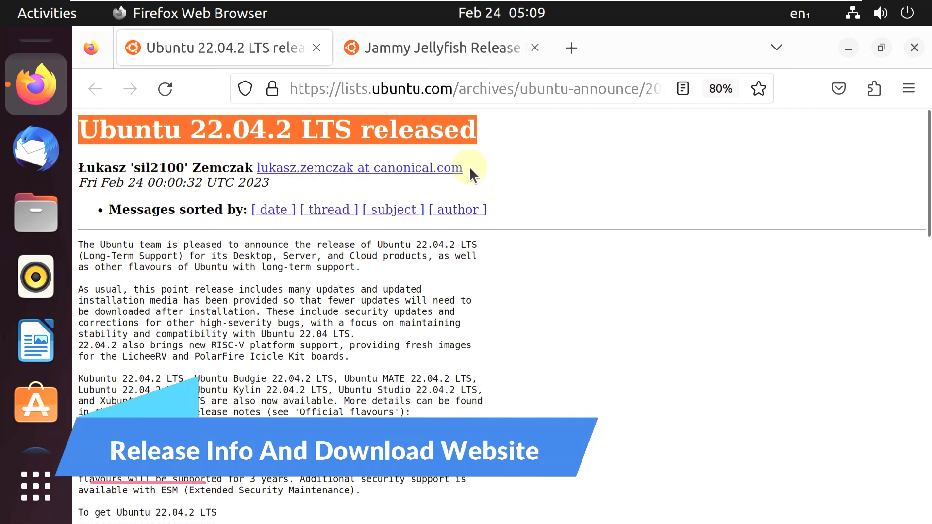
scroll(519, 161, "down", 3)
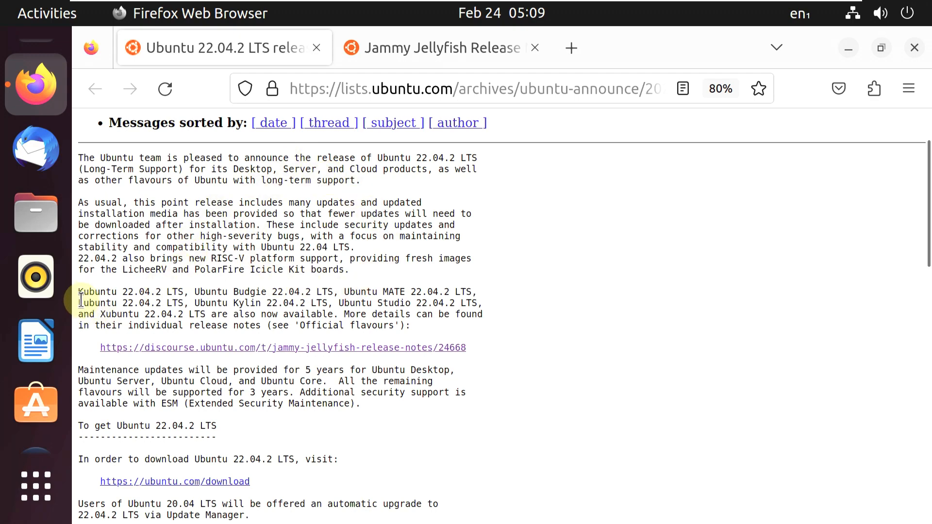
left_click_drag(79, 290, 427, 332)
scroll(587, 290, "down", 3)
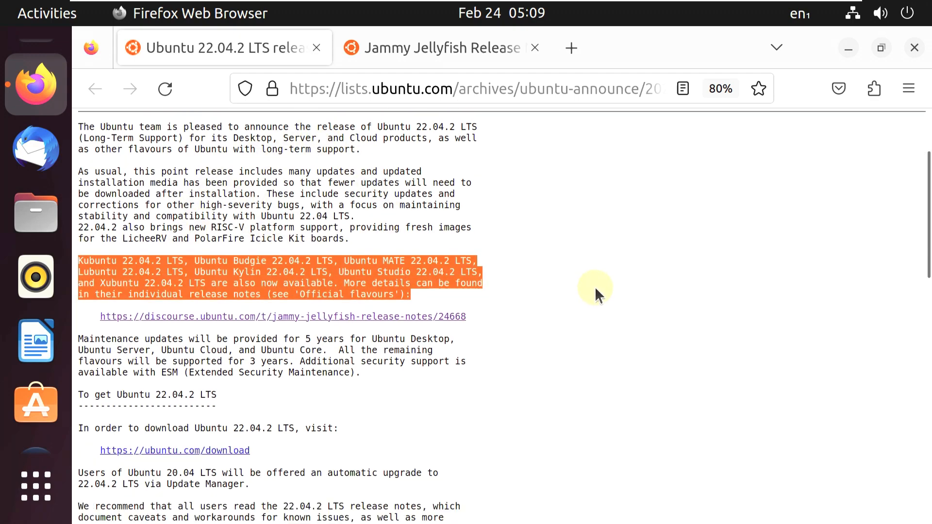
left_click_drag(467, 260, 100, 261)
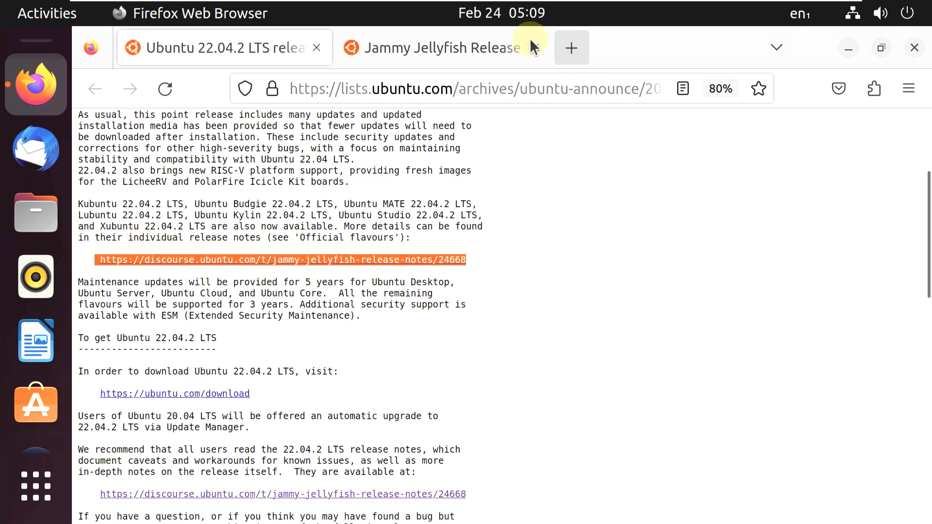
Switch to the Jammy Jellyfish Release Notes page and show its full address from the end back to the beginning
left_click(476, 57)
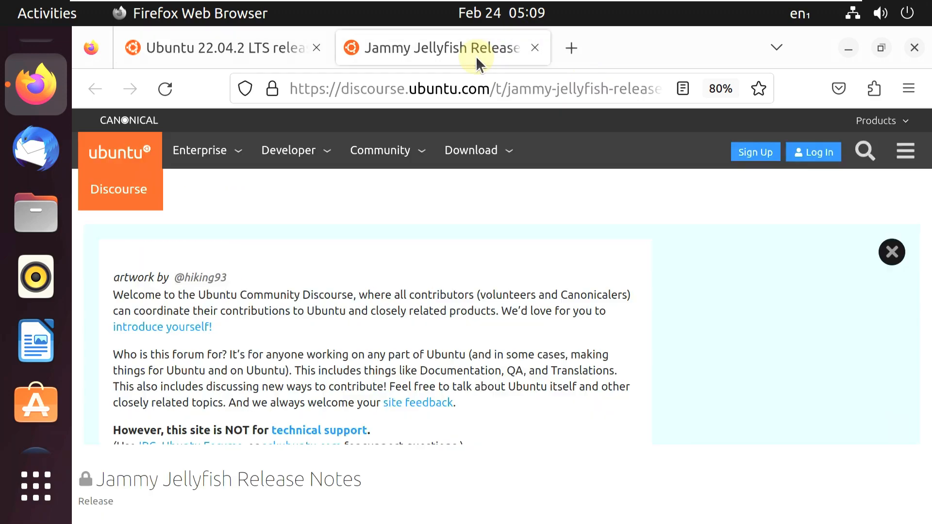
left_click(287, 89)
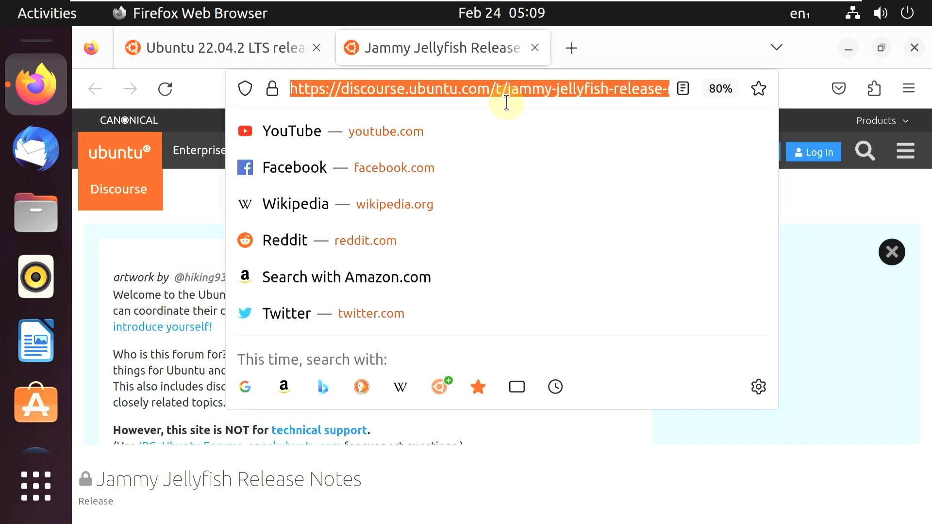
key("End")
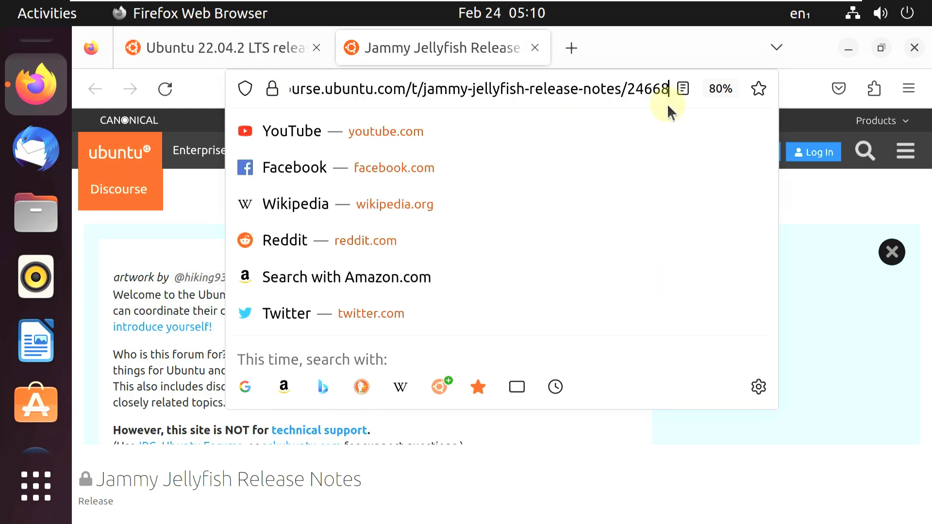
key("Left")
key("Left")
key("Left")
key("Left")
key("Left")
key("Left")
key("Left")
key("Left")
key("Left")
key("Left")
key("Left")
key("Left")
key("Left")
key("Left")
key("Left")
key("Left")
key("Left")
key("Left")
key("Left")
key("Left")
key("Left")
key("Left")
key("Left")
key("Left")
key("Left")
key("Left")
key("Left")
key("Left")
key("Left")
key("Left")
key("Left")
key("Left")
key("Left")
key("Left")
key("Left")
key("Left")
key("Left")
key("Left")
key("Left")
key("Left")
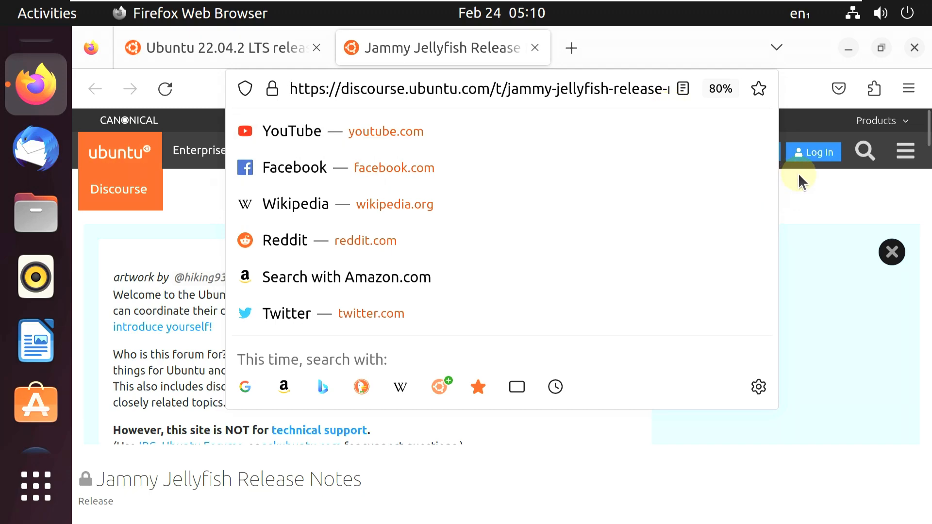
left_click(718, 186)
left_click(247, 60)
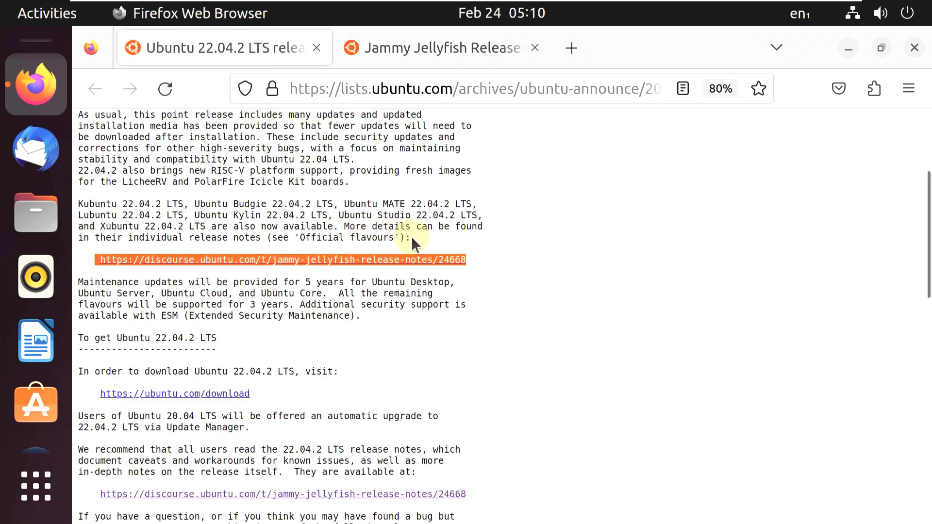
scroll(411, 235, "down", 3)
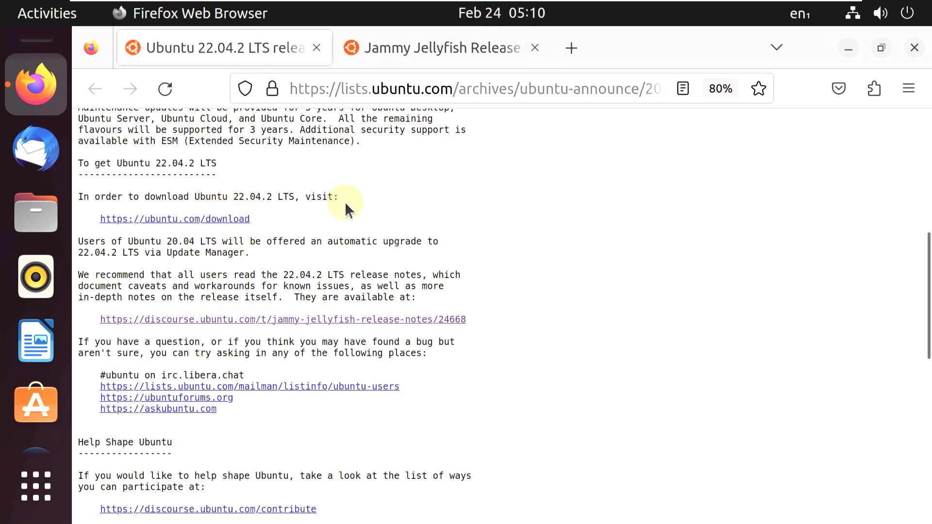
left_click_drag(229, 193, 68, 197)
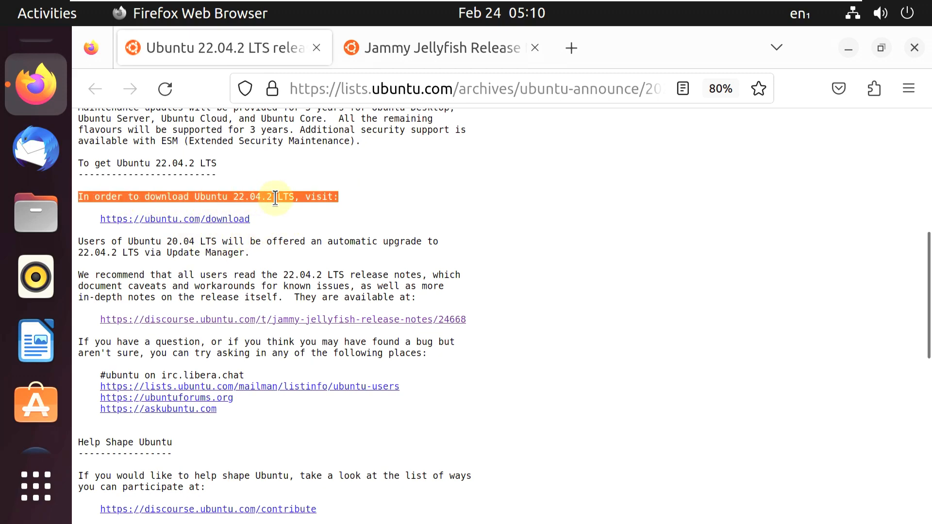
left_click(257, 217)
left_click_drag(257, 218, 100, 215)
scroll(503, 190, "down", 3)
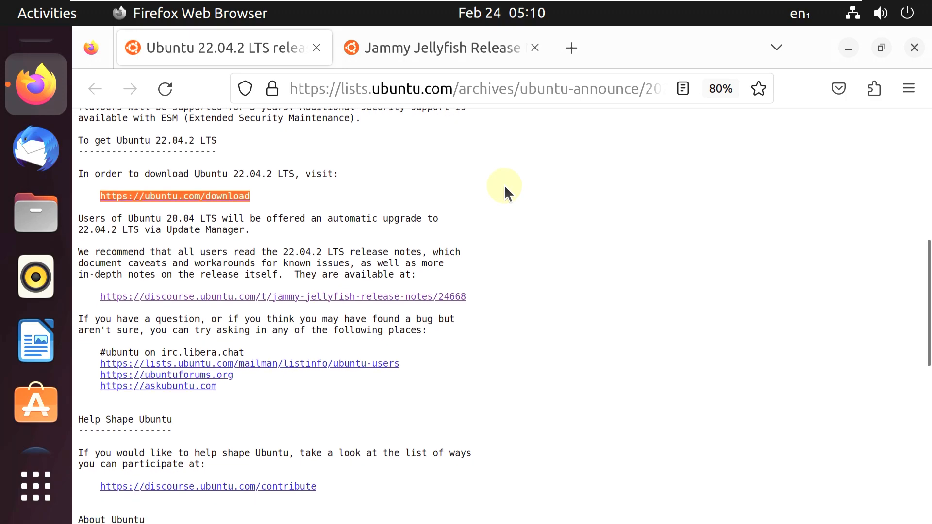
scroll(494, 244, "down", 10)
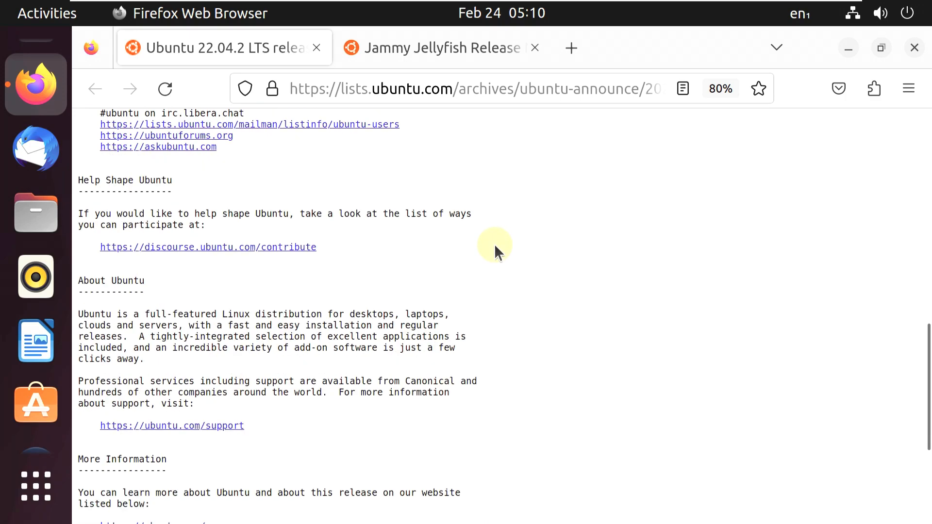
scroll(521, 274, "up", 3)
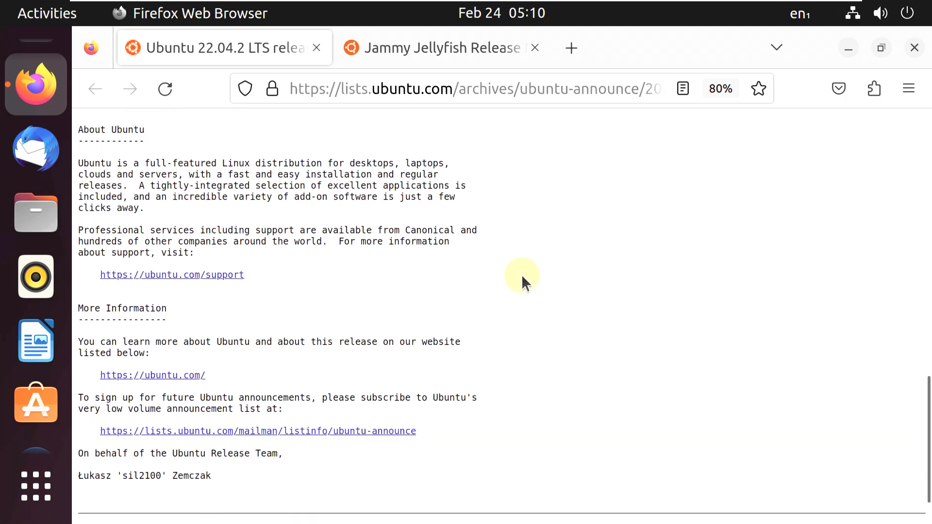
scroll(521, 274, "up", 15)
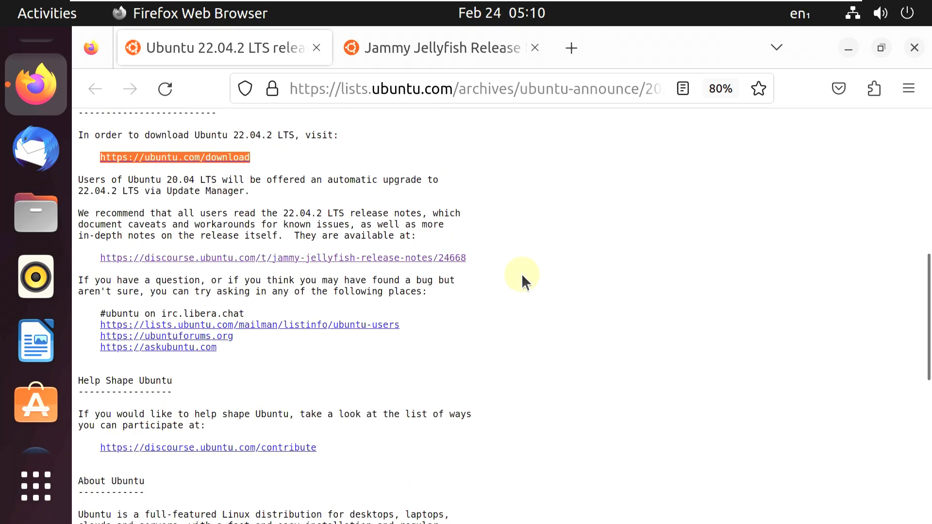
Read the introduction of the Jammy Jellyfish Release Notes and highlight the Download Ubuntu 22.04.2 heading above the image list
left_click(468, 51)
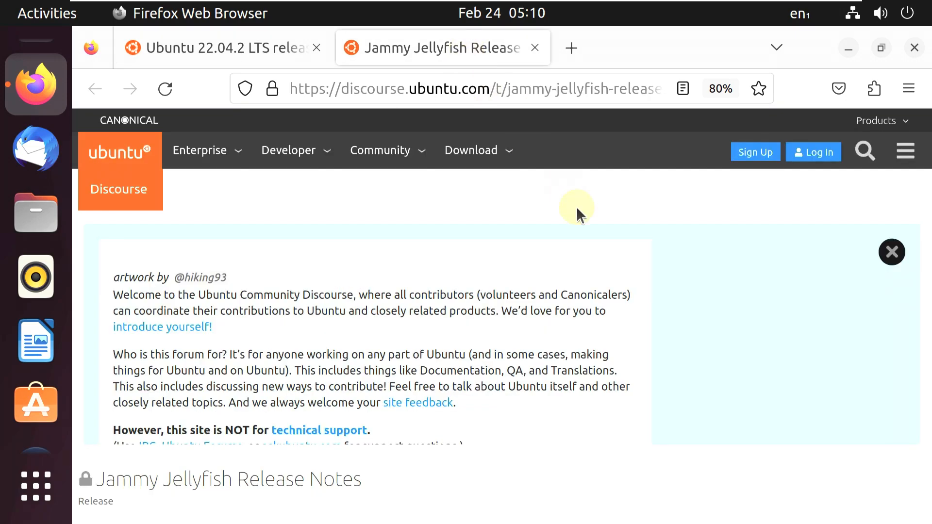
scroll(582, 241, "down", 1)
scroll(582, 241, "up", 1)
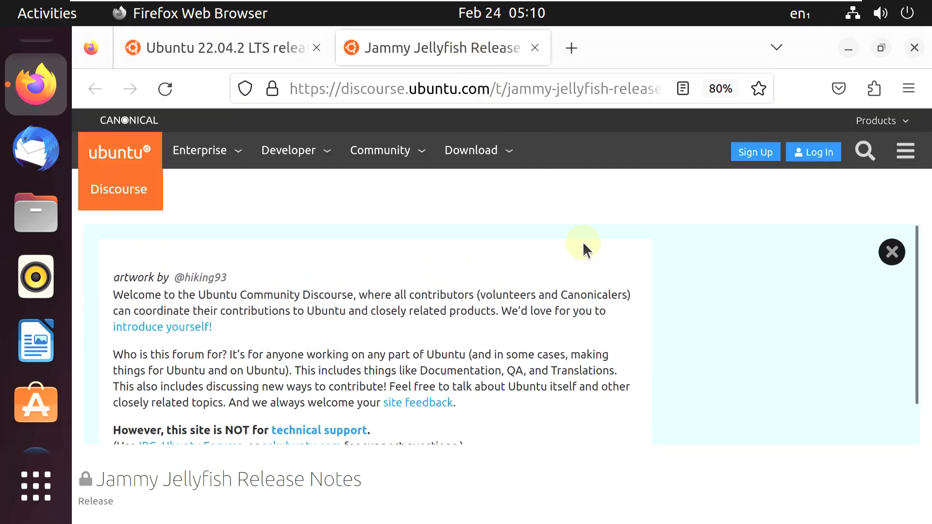
scroll(511, 185, "down", 5)
left_click_drag(317, 217, 135, 225)
scroll(333, 222, "down", 2)
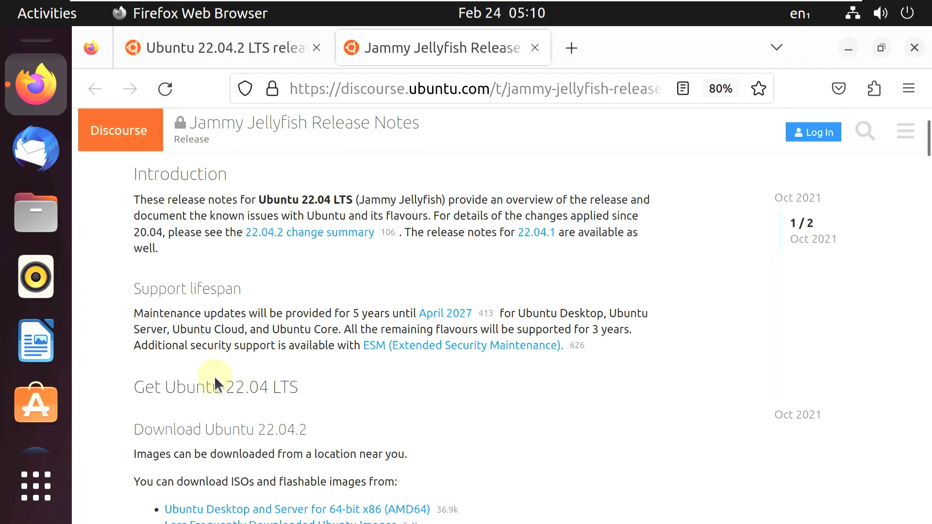
scroll(195, 321, "down", 4)
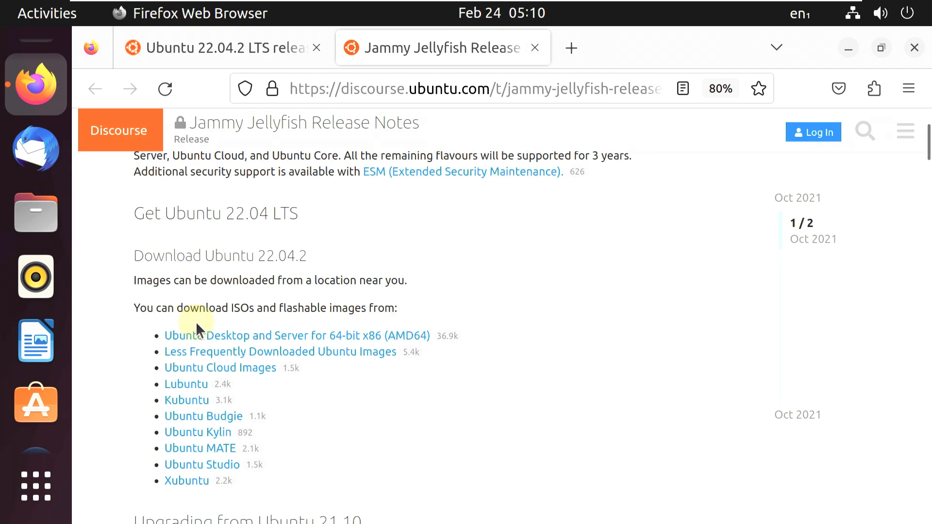
left_click_drag(258, 257, 138, 253)
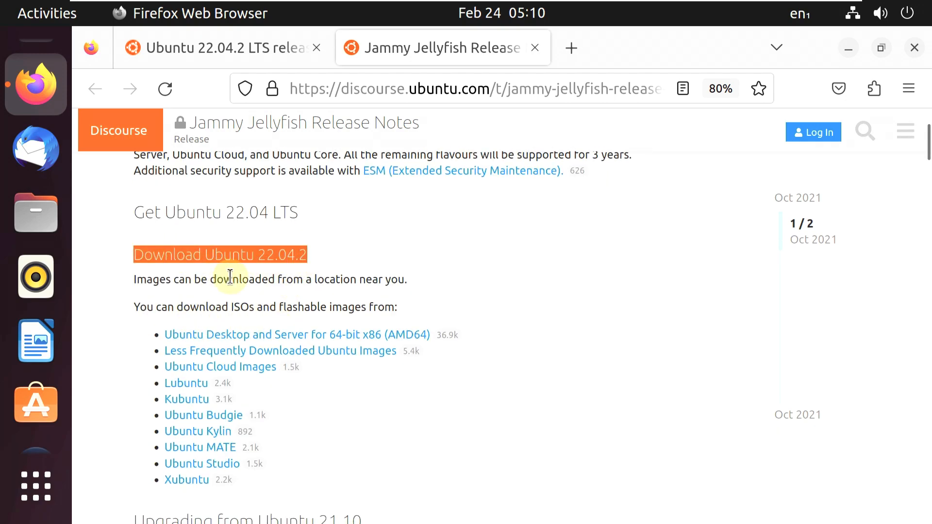
scroll(231, 277, "down", 2)
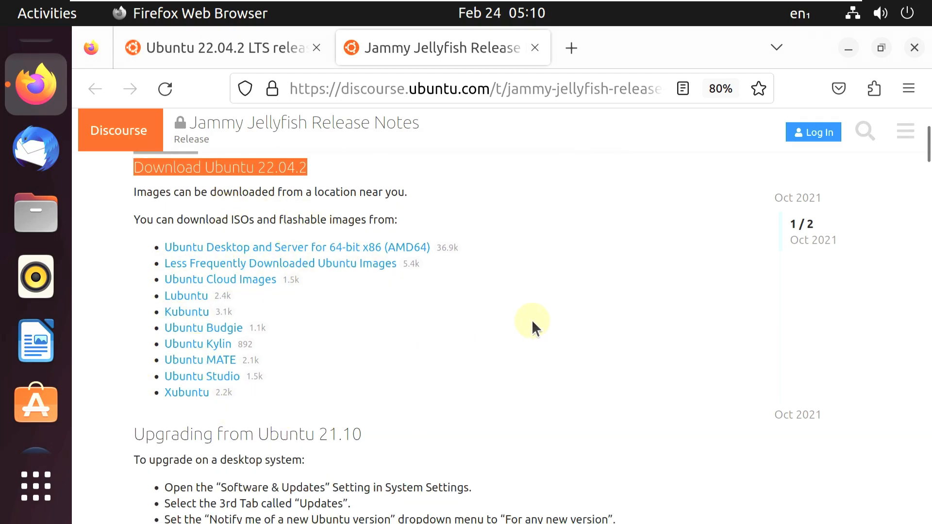
Highlight the desktop and server instructions for upgrading from Ubuntu 21.10, and select only the line with update-manager -c
scroll(532, 319, "down", 6)
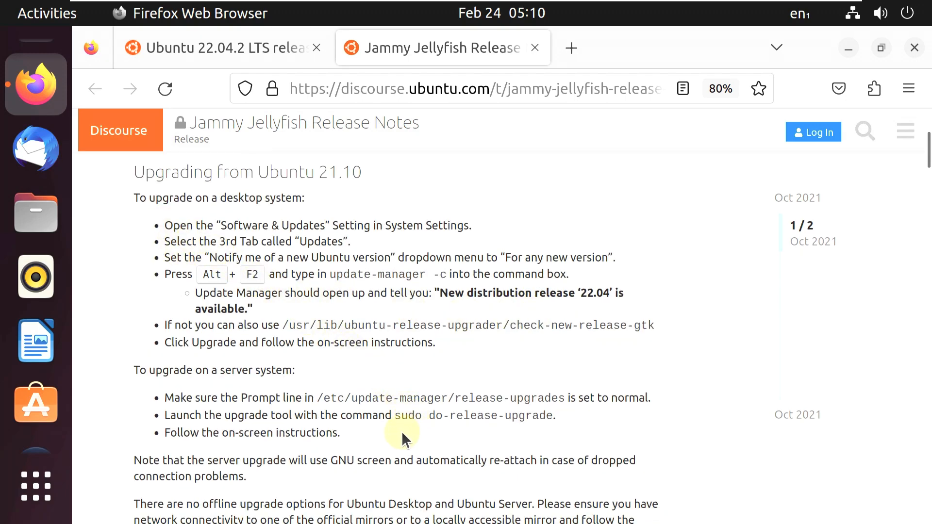
left_click_drag(341, 432, 142, 218)
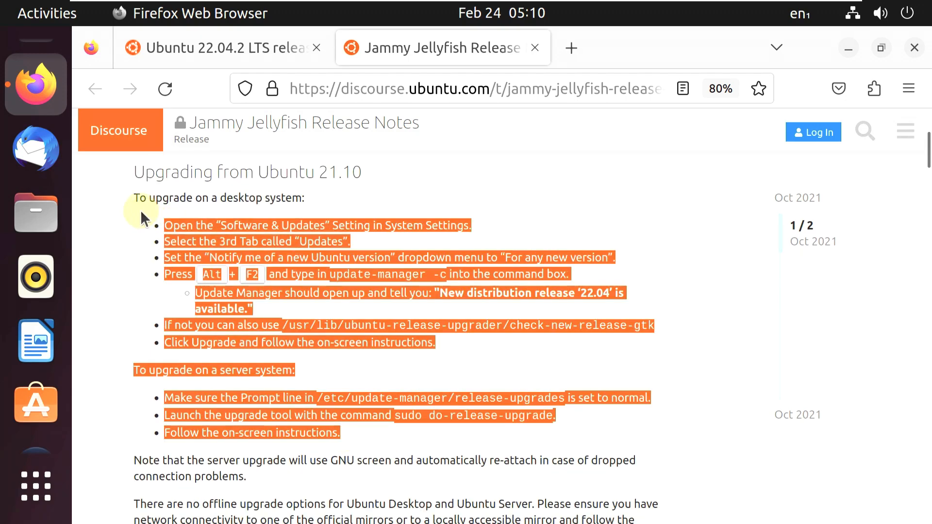
left_click(584, 275)
left_click_drag(576, 272, 206, 276)
left_click(153, 278)
triple_click(143, 275)
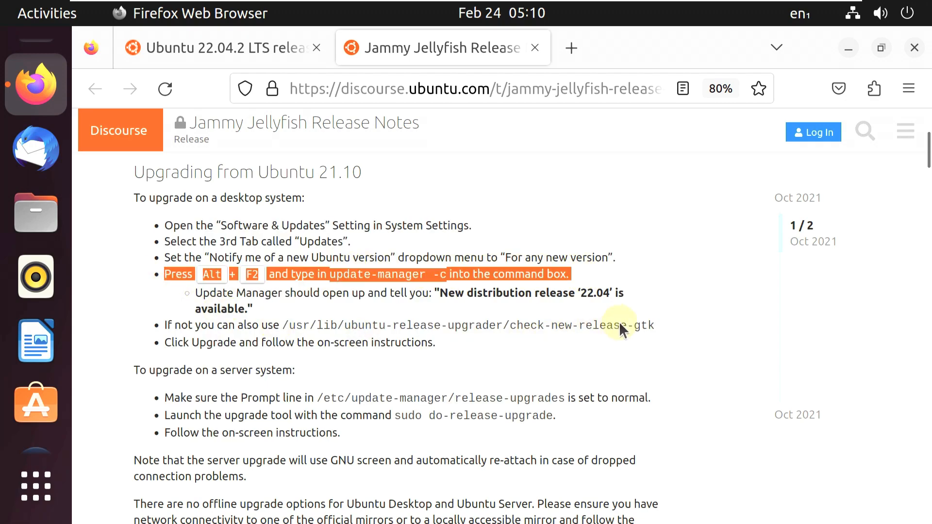
Clear the current highlight and highlight the alternative desktop upgrade instruction using /usr/lib/ubuntu-release-upgrader/check-new-release-gtk
left_click(651, 299)
scroll(650, 298, "down", 3)
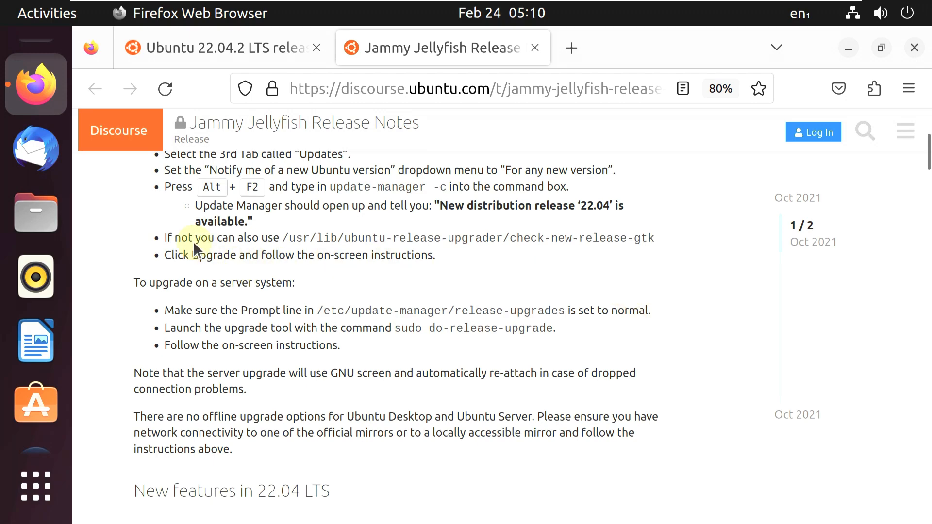
left_click_drag(166, 236, 650, 233)
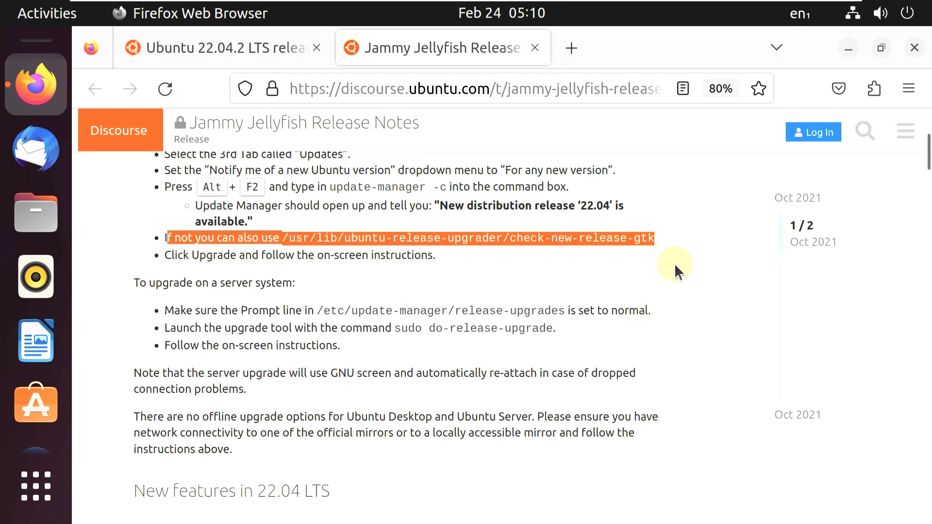
Skim the New features in 22.04 LTS section of the release notes, then review the download and introduction sections up to the page's beginning
scroll(674, 263, "down", 9)
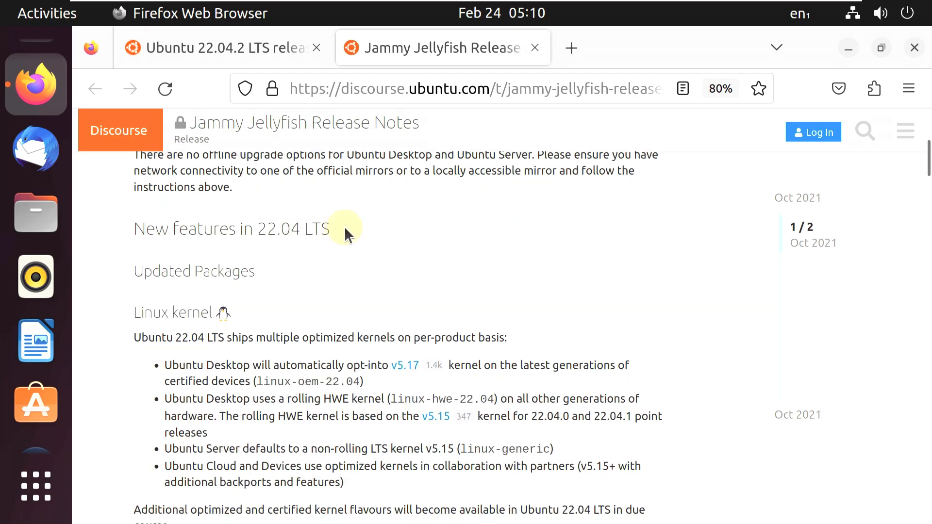
scroll(345, 227, "down", 6)
scroll(570, 302, "down", 19)
scroll(646, 313, "up", 18)
scroll(642, 308, "up", 20)
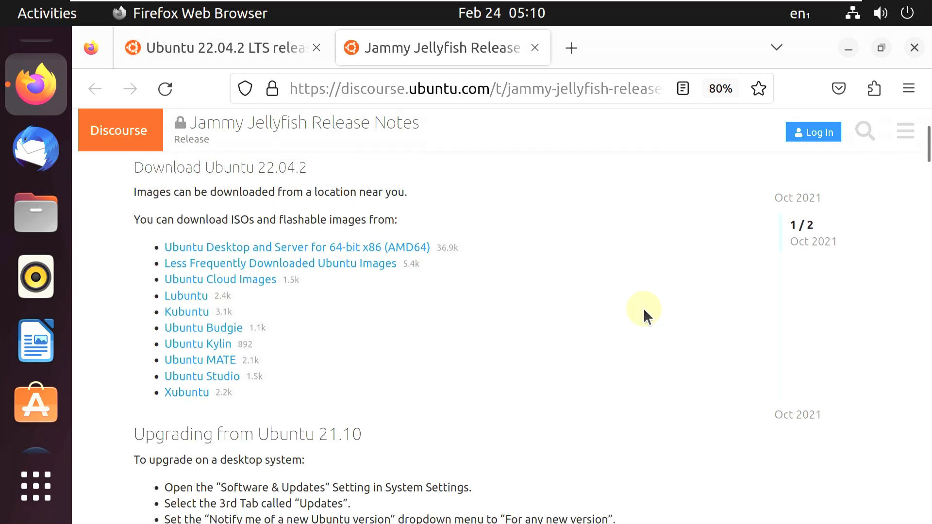
scroll(642, 307, "down", 9)
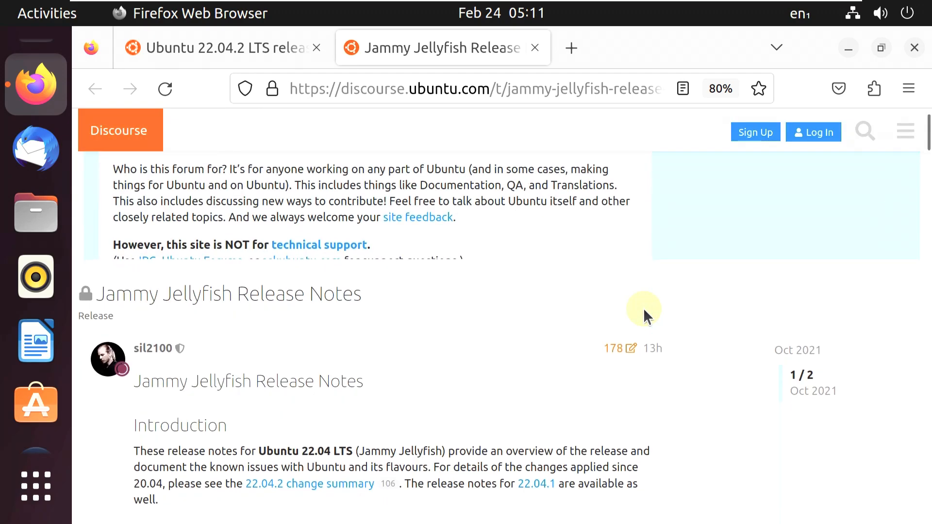
scroll(467, 387, "down", 6)
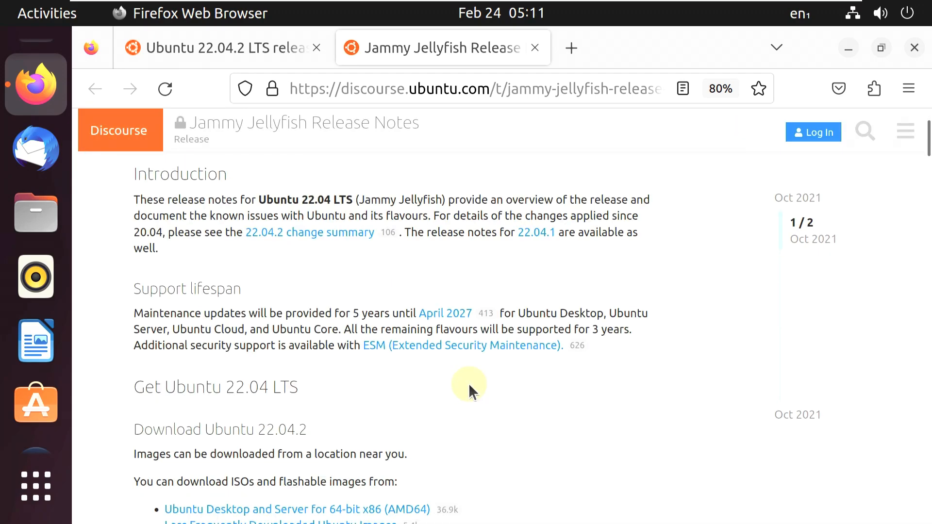
scroll(469, 388, "up", 3)
scroll(462, 381, "up", 12)
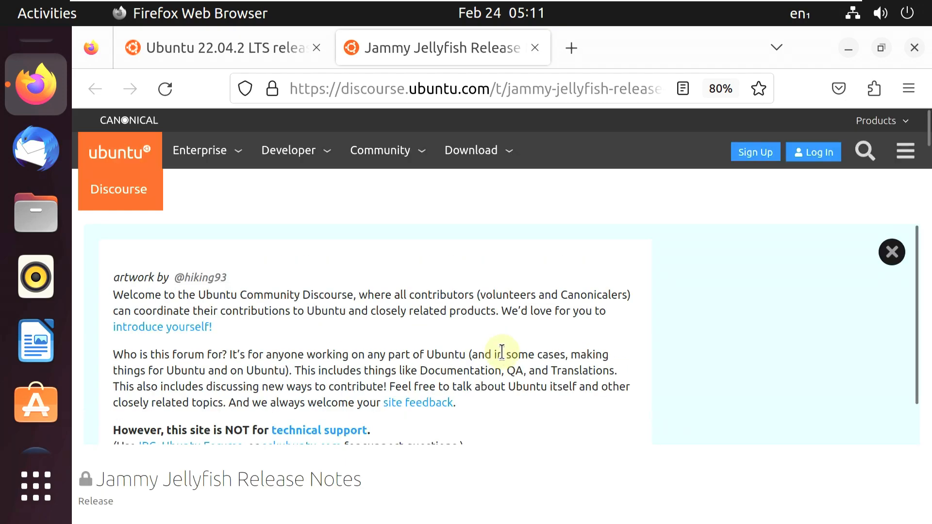
Check the Firefox version information in About Mozilla Firefox, then close that window and the browser
left_click(902, 92)
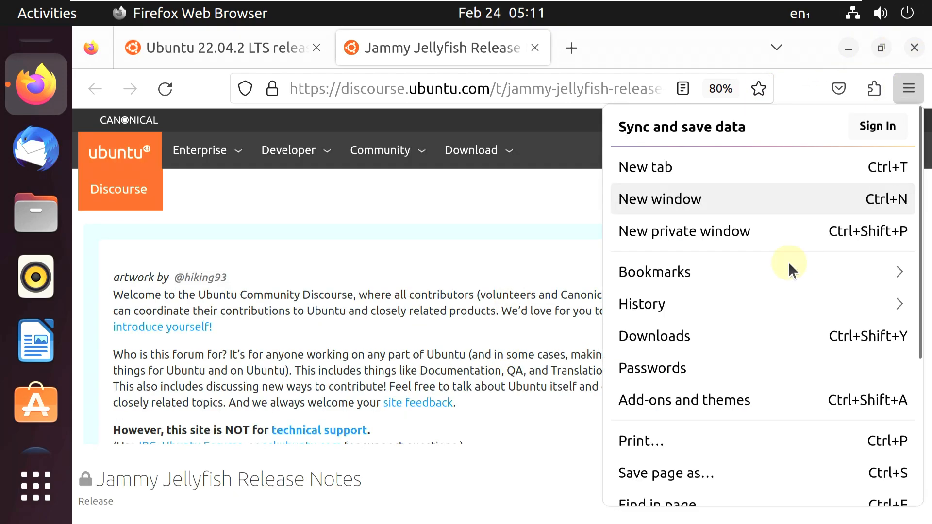
left_click(698, 436)
left_click(701, 334)
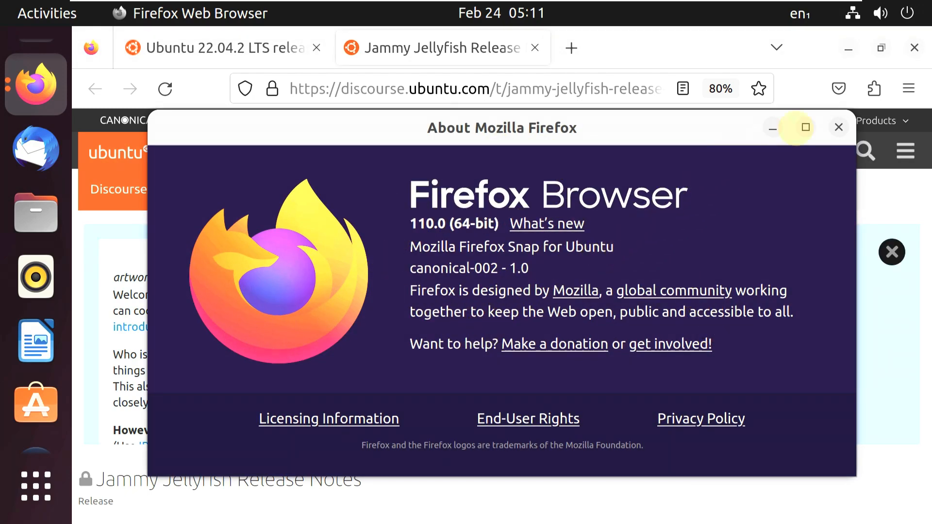
left_click(839, 127)
left_click(914, 47)
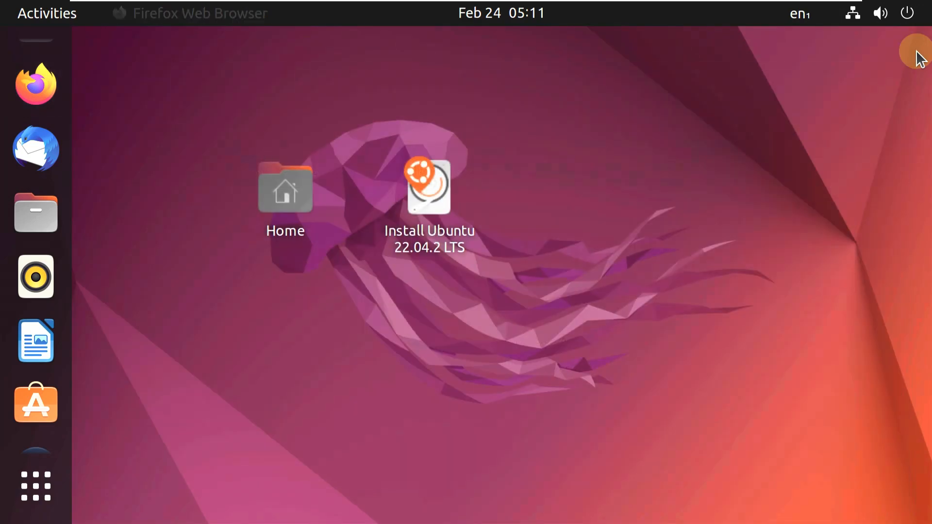
Launch the Install Ubuntu 22.04.2 LTS installer from the desktop and proceed to its keyboard layout page
left_click(422, 199)
right_click(422, 198)
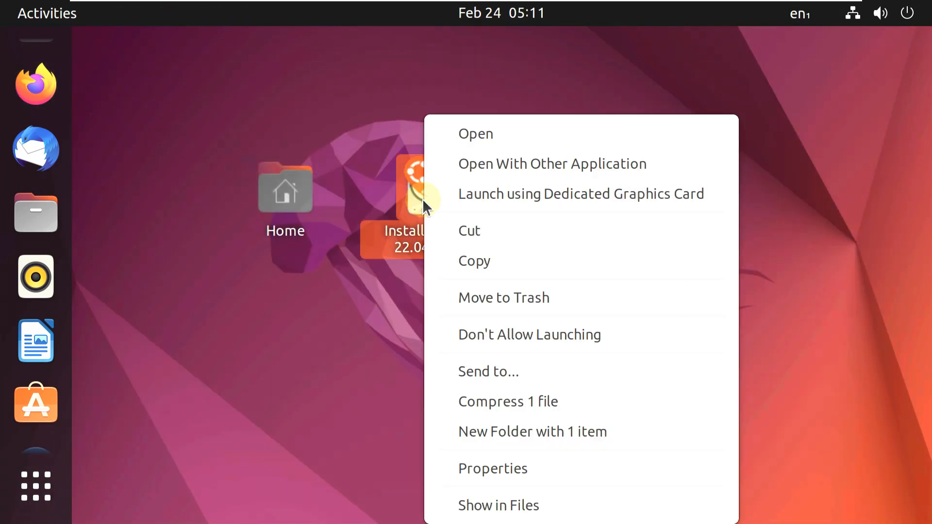
left_click(574, 132)
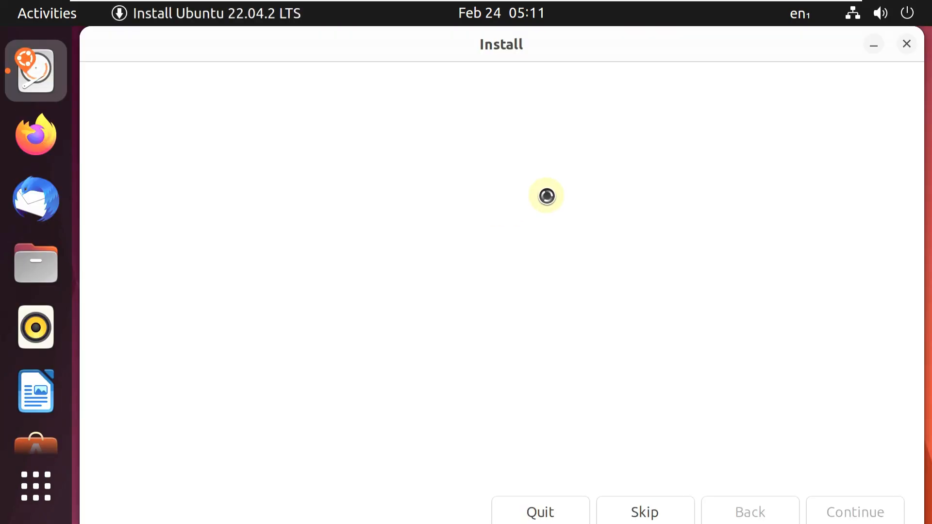
left_click_drag(247, 226, 261, 183)
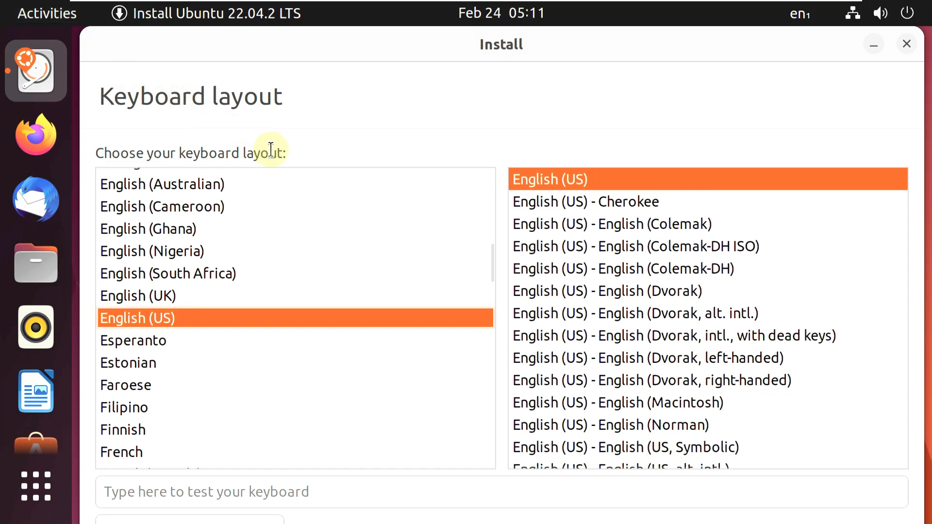
Accept the English (US) keyboard layout and continue to the Updates and other software page
left_click(68, 17)
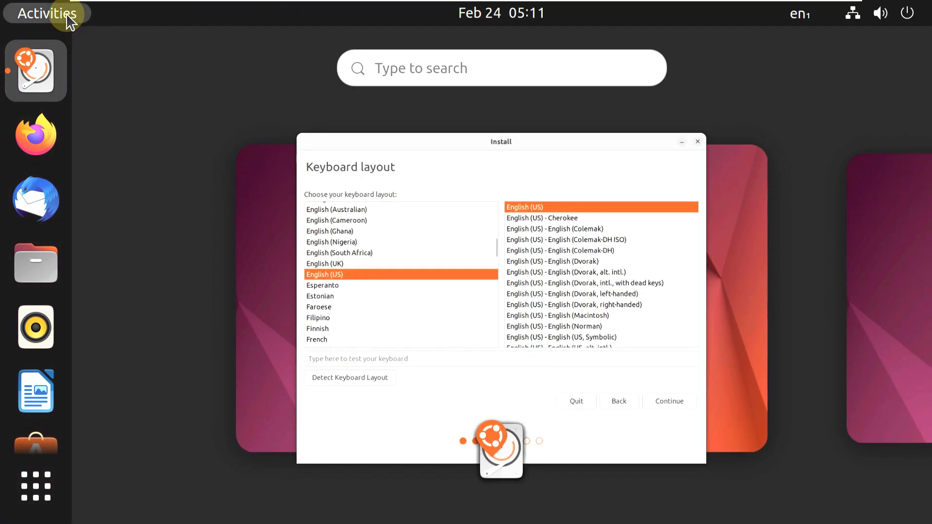
left_click(673, 395)
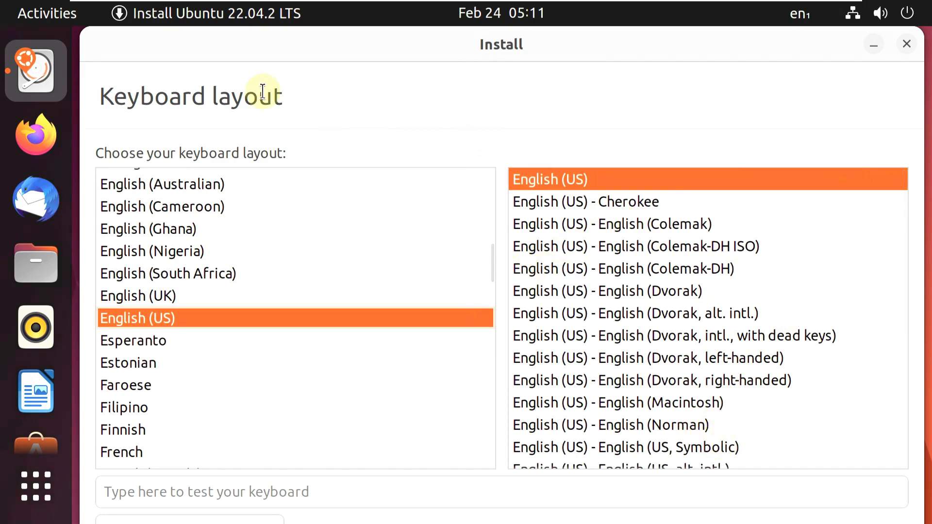
key("Return")
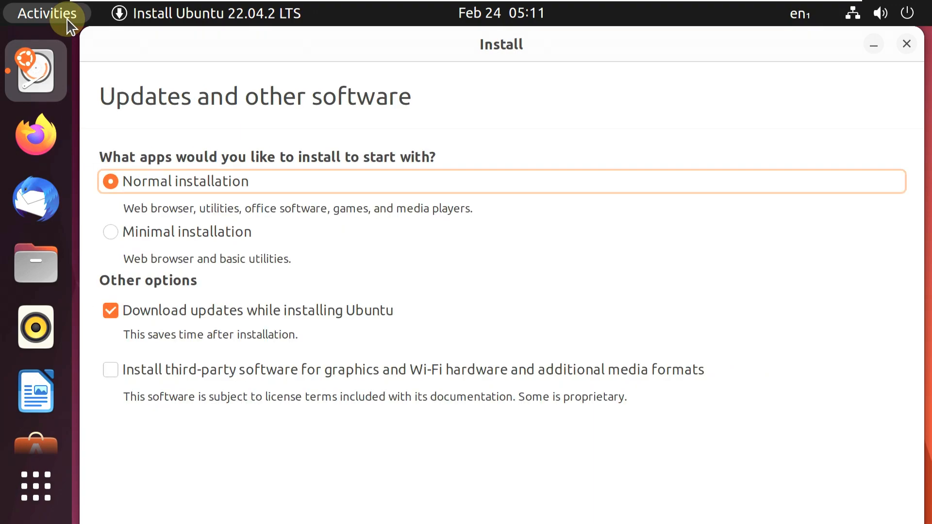
Enable installation of third-party software for graphics, Wi-Fi hardware and media formats, and continue the normal installation to the Installation type page
left_click(162, 364)
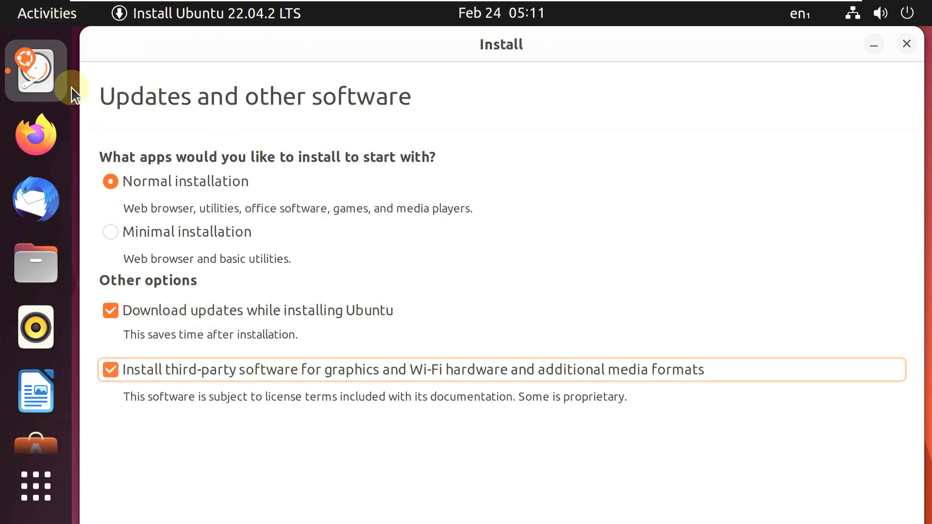
left_click(54, 20)
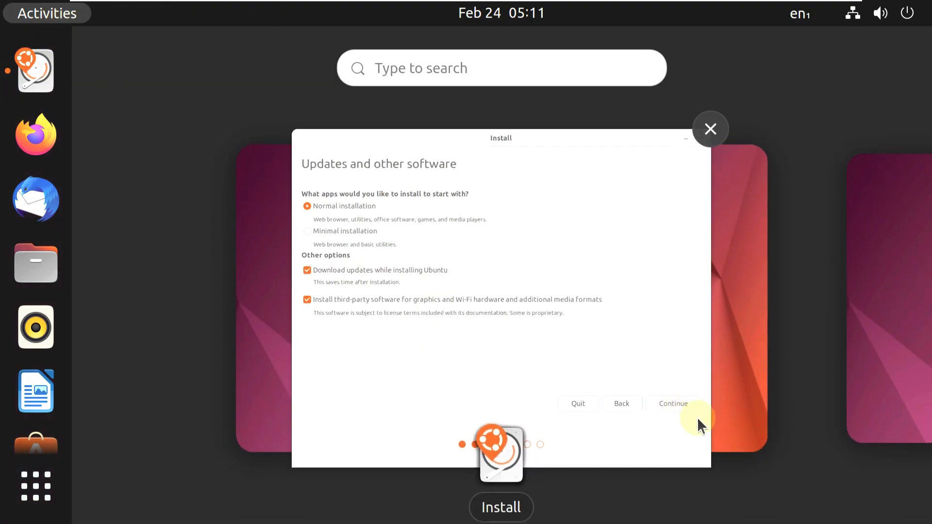
left_click(659, 372)
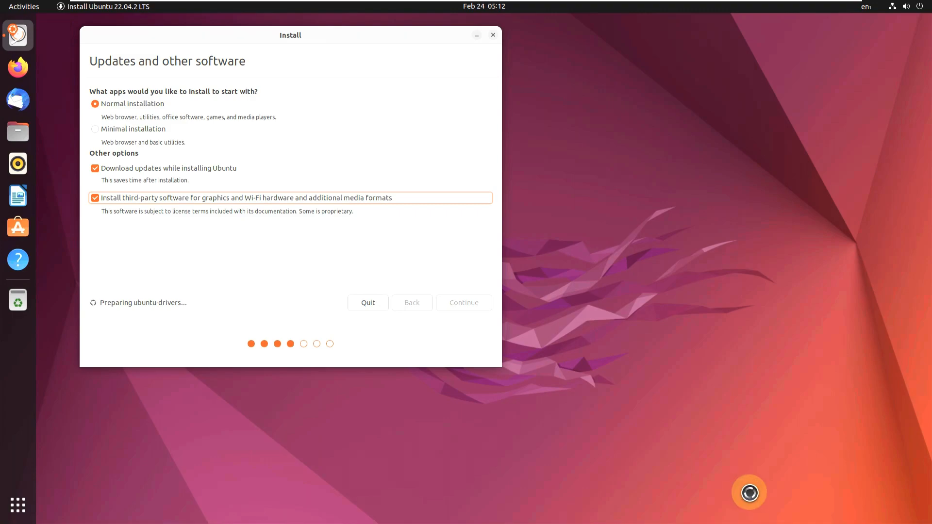
left_click_drag(356, 35, 508, 92)
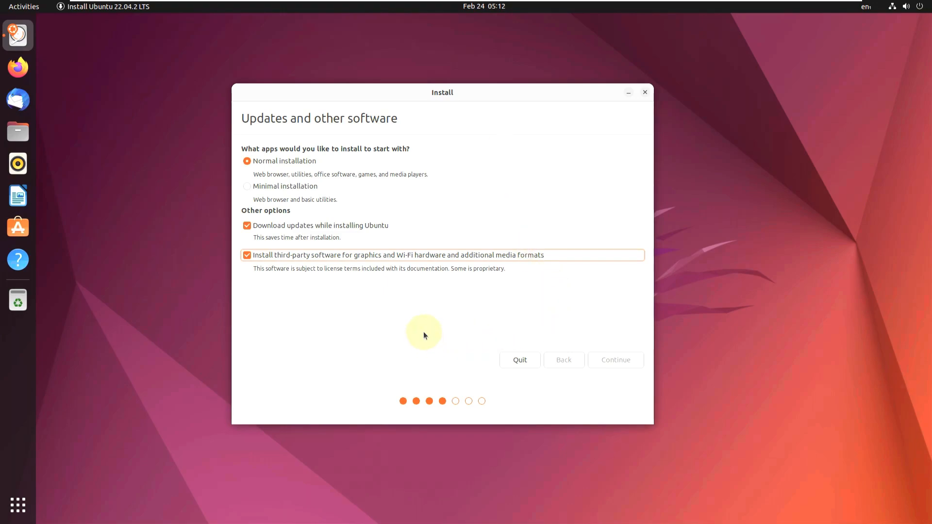
key("Return")
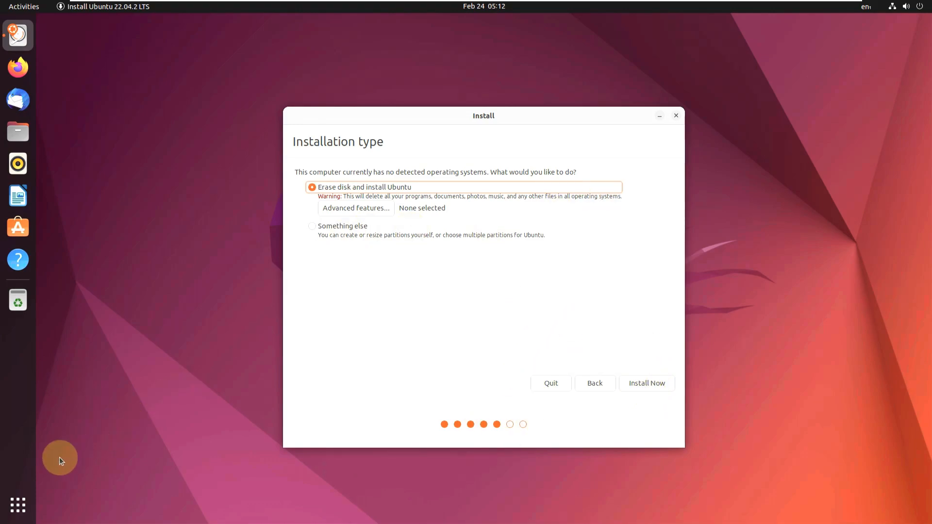
Open the Displays settings, set the display scale to 200 %, and apply and keep the change
left_click(17, 505)
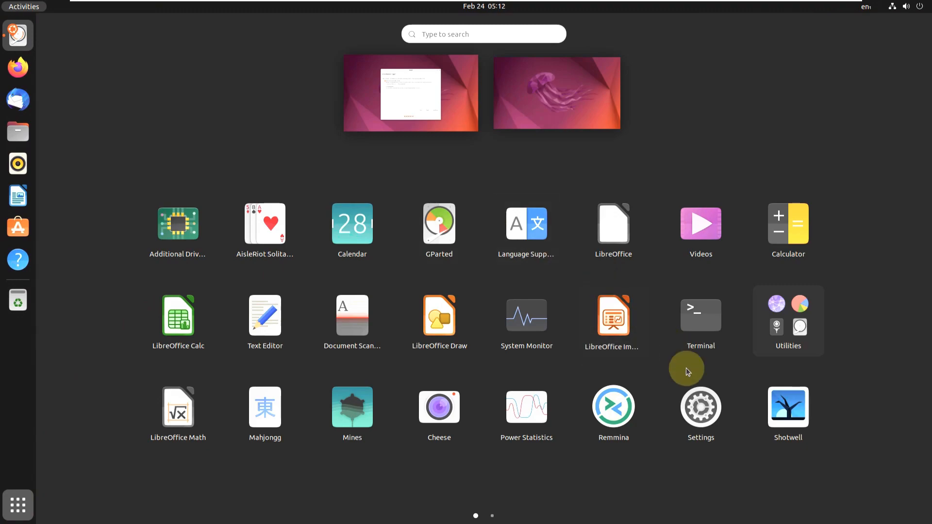
left_click(692, 425)
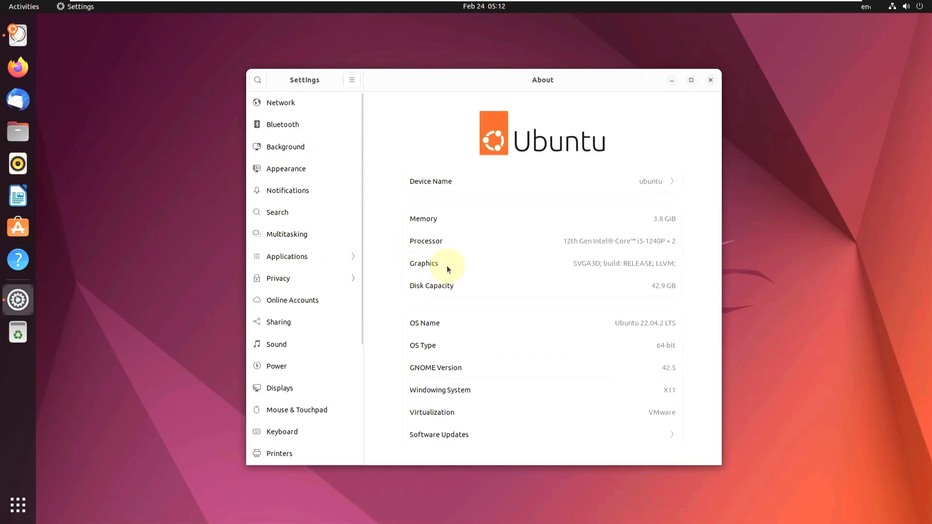
scroll(300, 263, "down", 2)
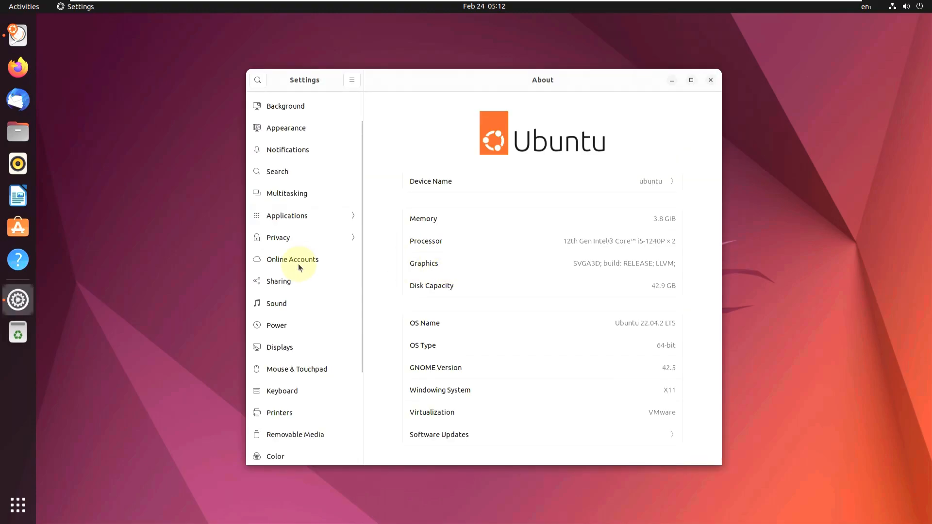
left_click(297, 353)
left_click(664, 213)
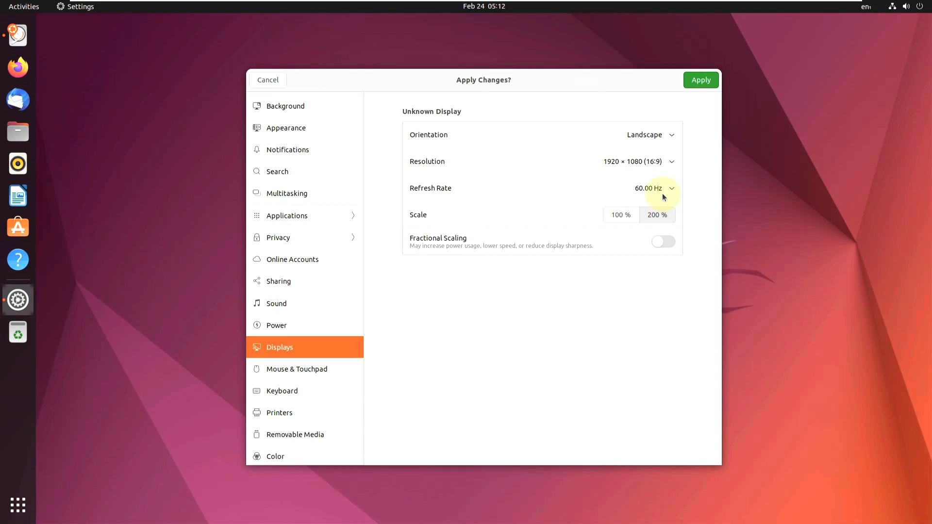
left_click(701, 81)
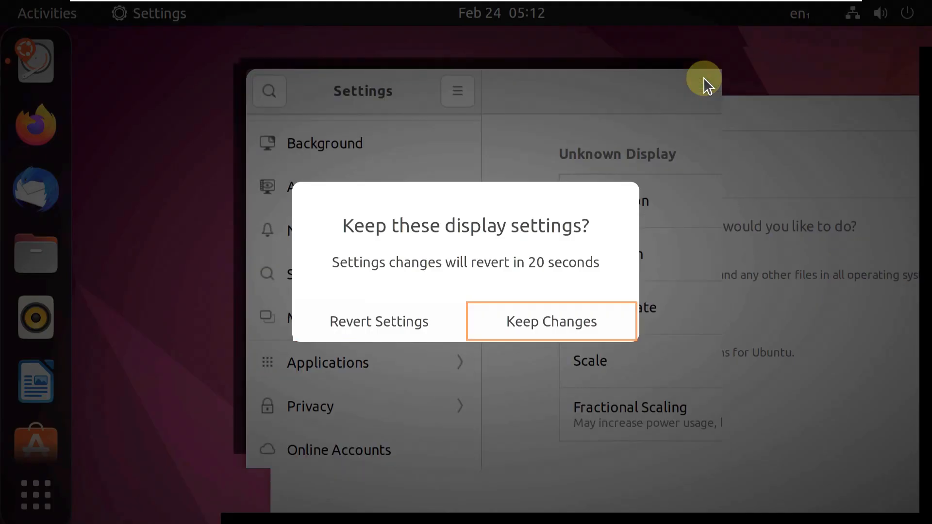
left_click(537, 313)
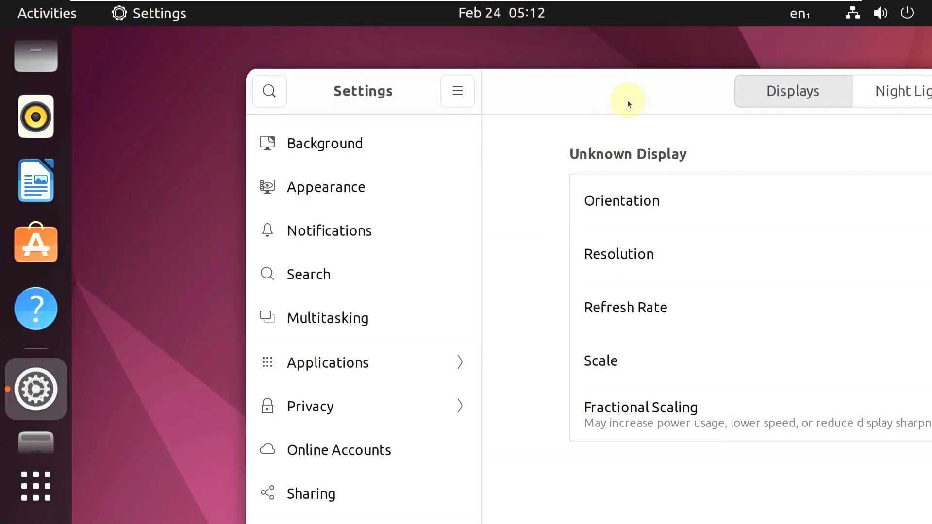
Move the Settings window so that all its display options fit on screen, then close it
left_click_drag(627, 100, 403, 73)
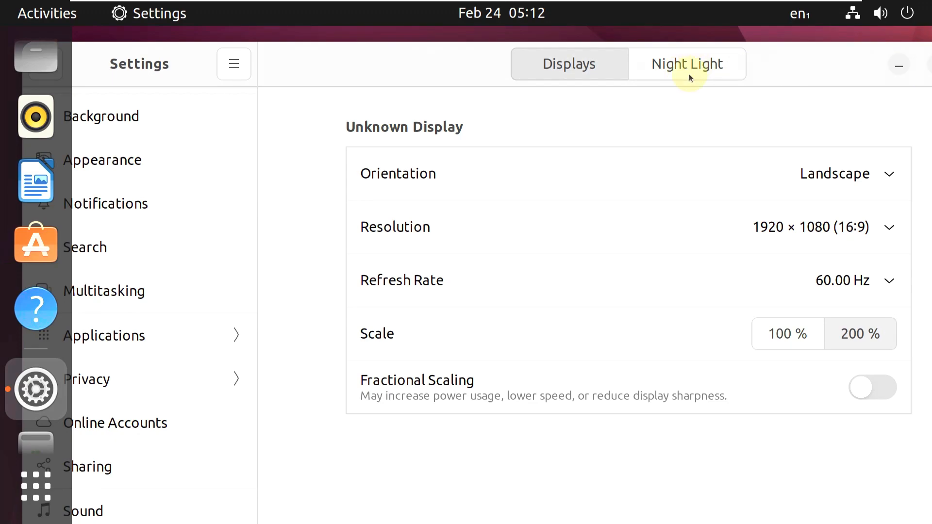
right_click(415, 78)
left_click(496, 379)
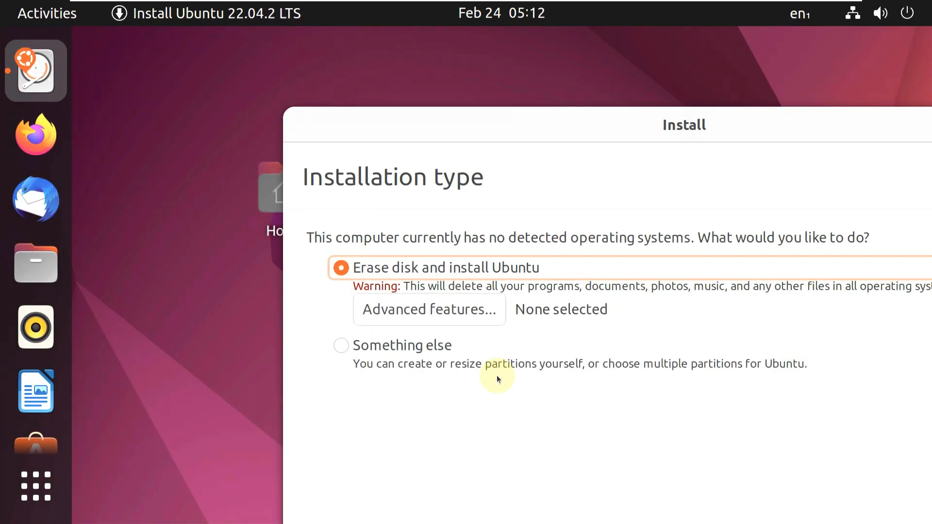
Bring the installer's Installation type page fully into view, then close the installer and confirm quitting the installation
left_click_drag(658, 144, 431, 88)
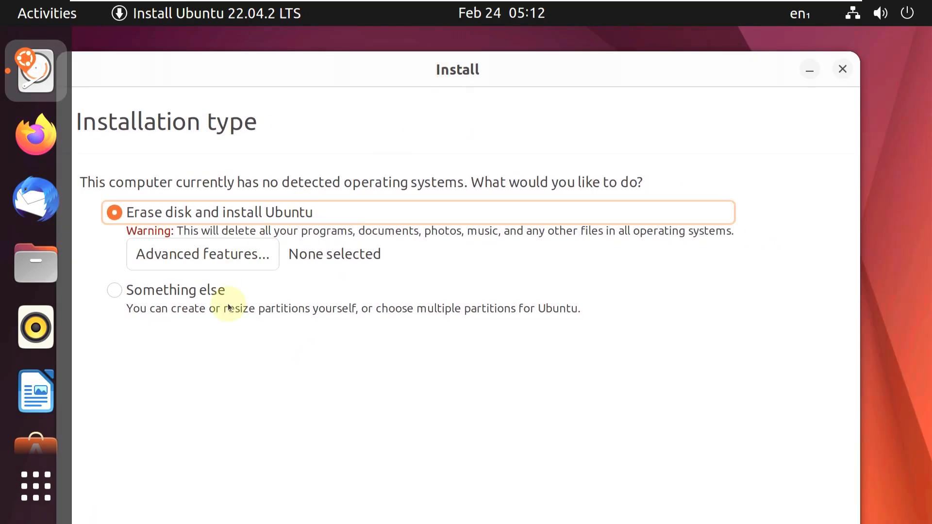
left_click(68, 12)
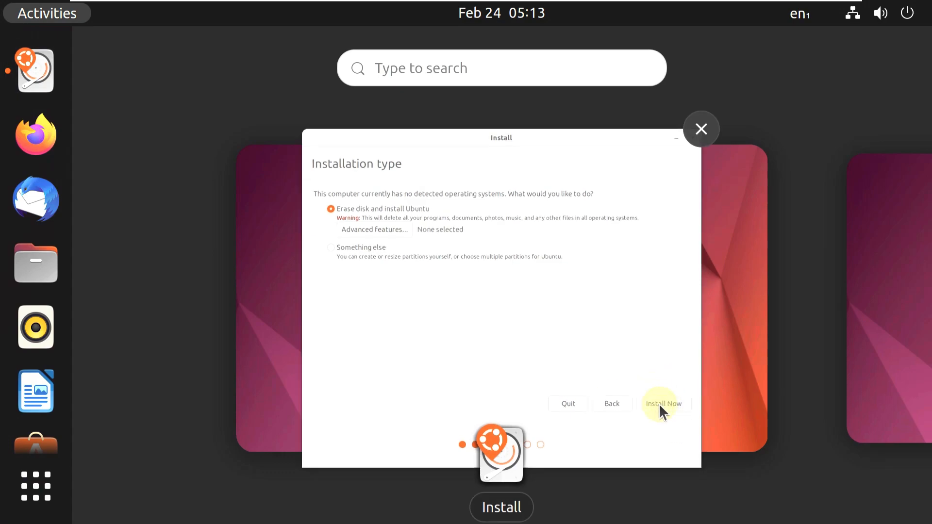
left_click(701, 128)
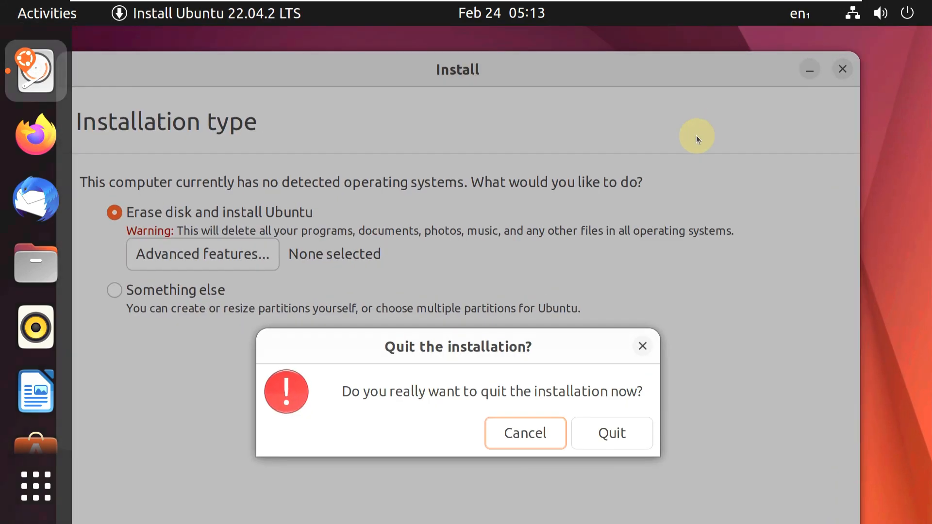
left_click(616, 440)
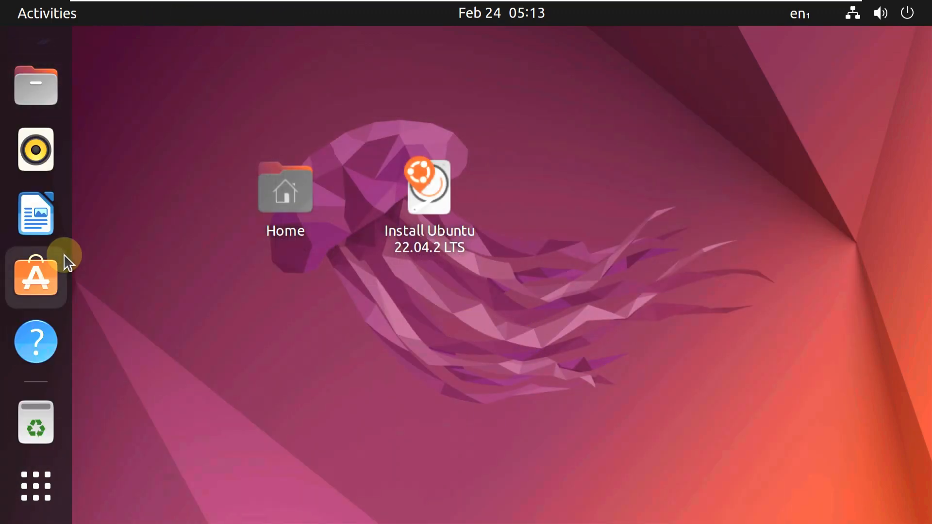
Look through both pages of the application grid and the contents of the Utilities folder
left_click(39, 490)
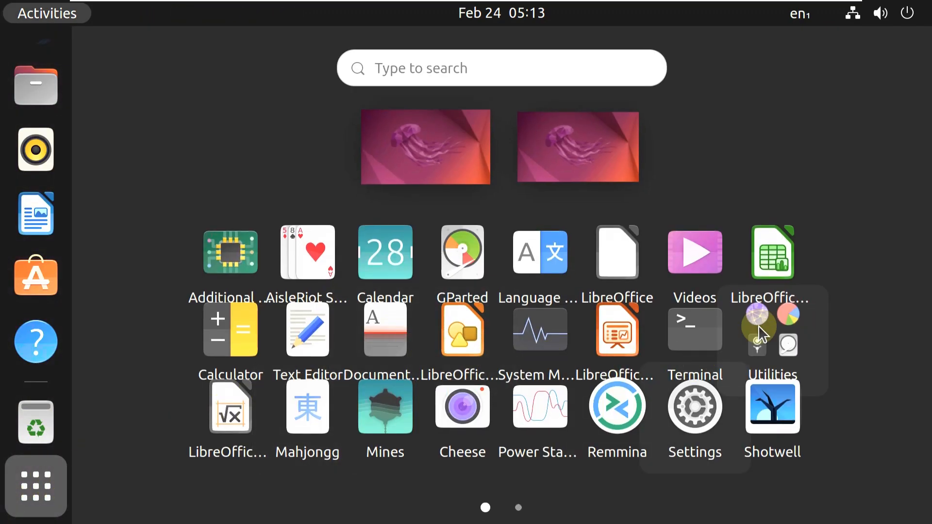
mouse_move(872, 366)
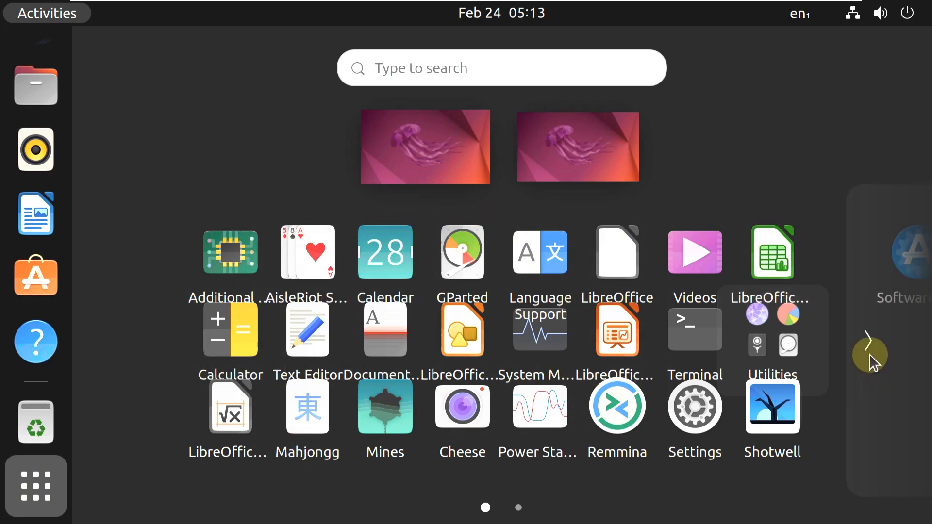
left_click(869, 354)
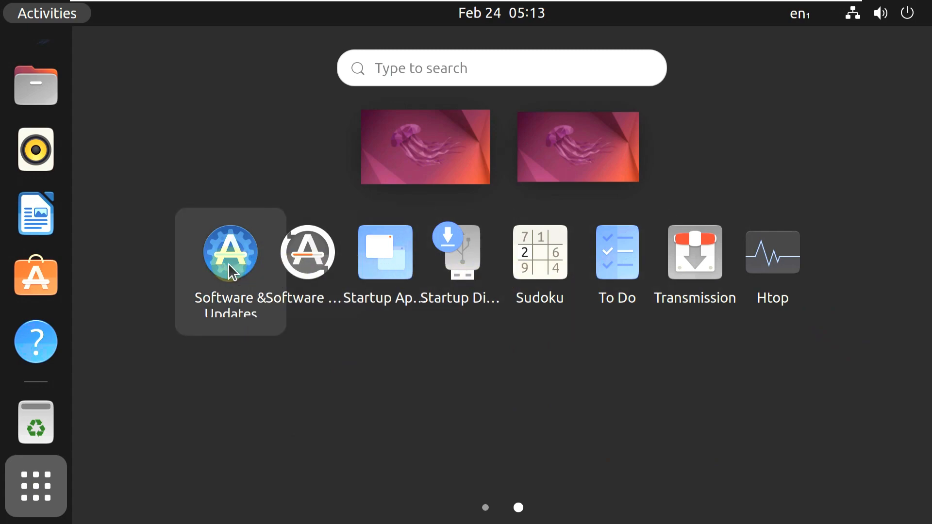
left_click(484, 507)
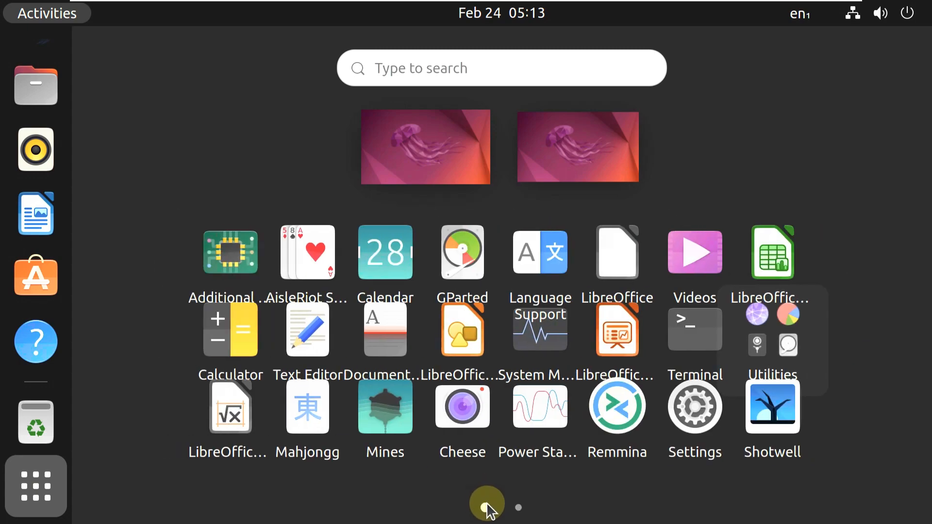
left_click(766, 357)
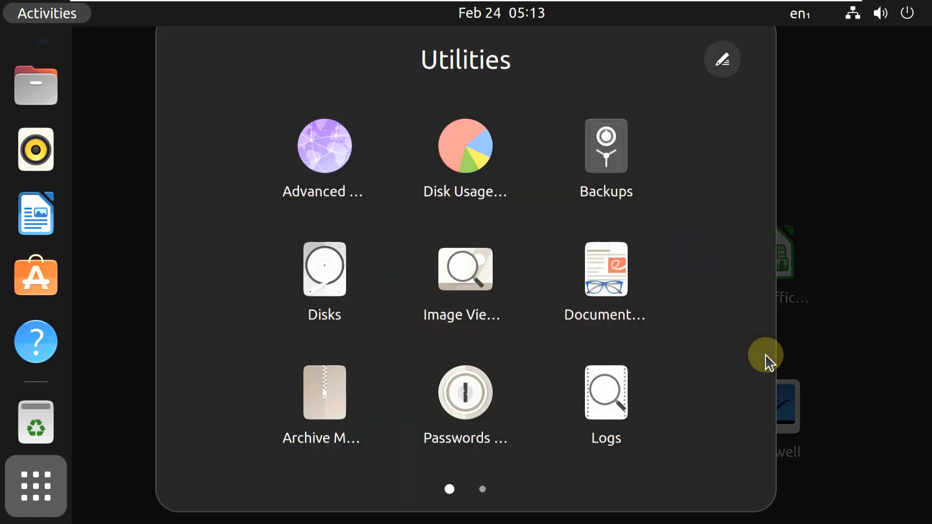
scroll(657, 214, "down", 1)
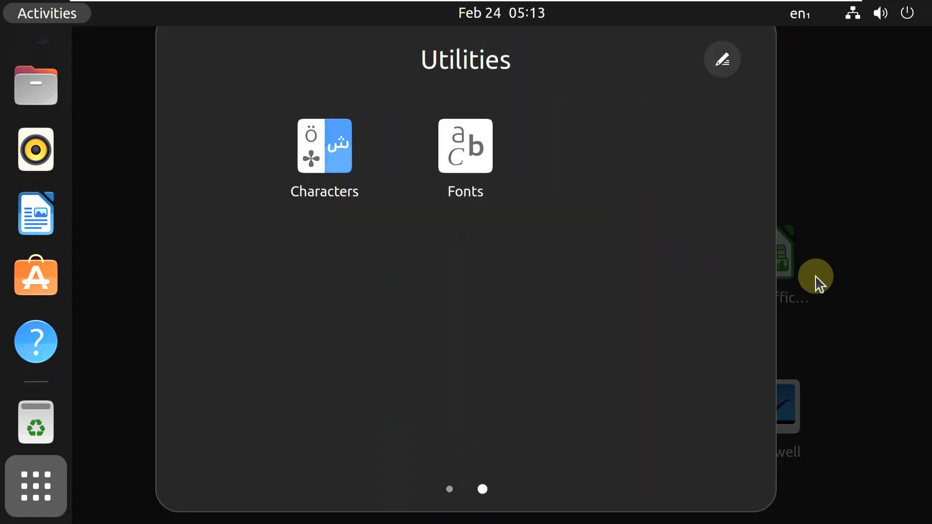
left_click(820, 291)
scroll(36, 249, "up", 2)
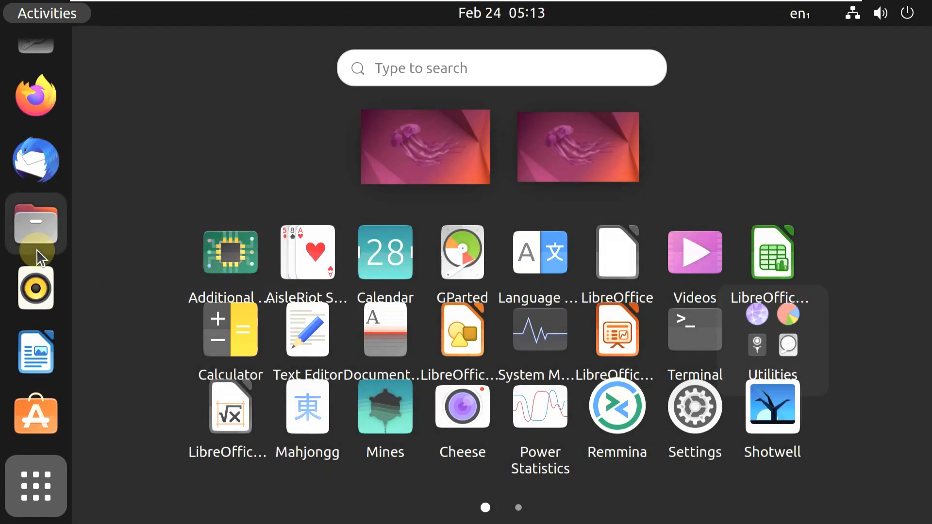
Launch Ubuntu Software, and open Software & Updates from the second page of the application grid
scroll(36, 248, "down", 3)
left_click(37, 267)
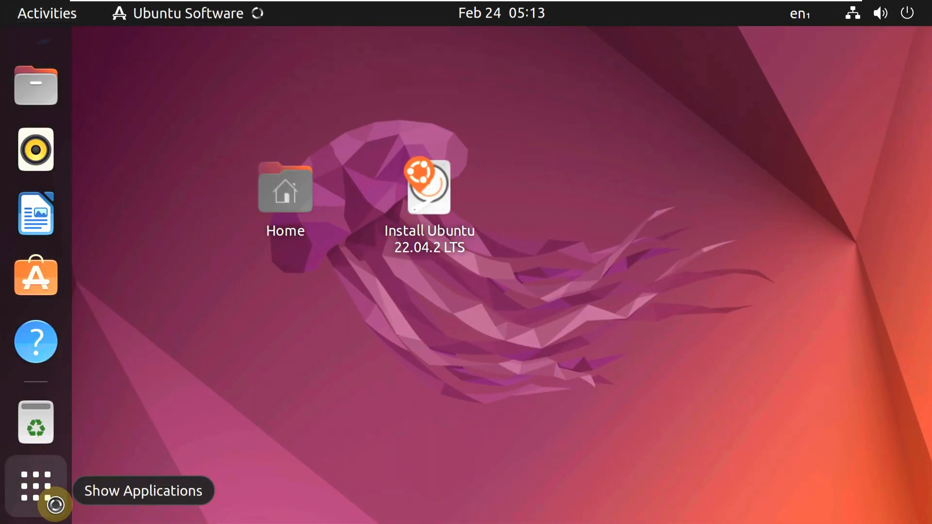
left_click(55, 505)
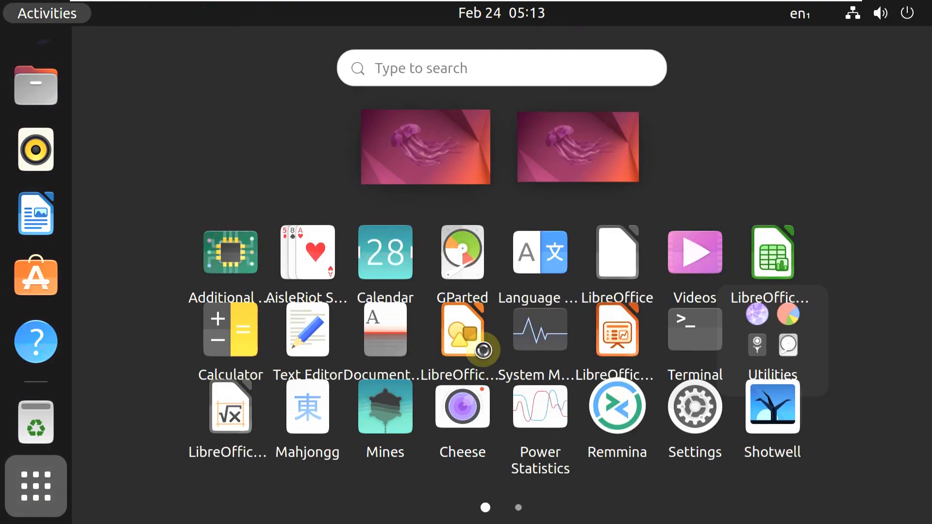
left_click(849, 300)
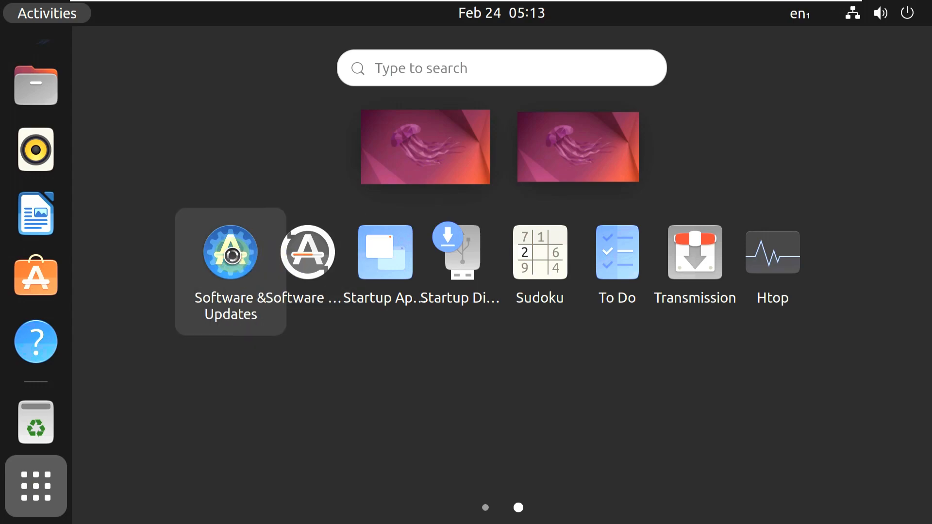
left_click(231, 255)
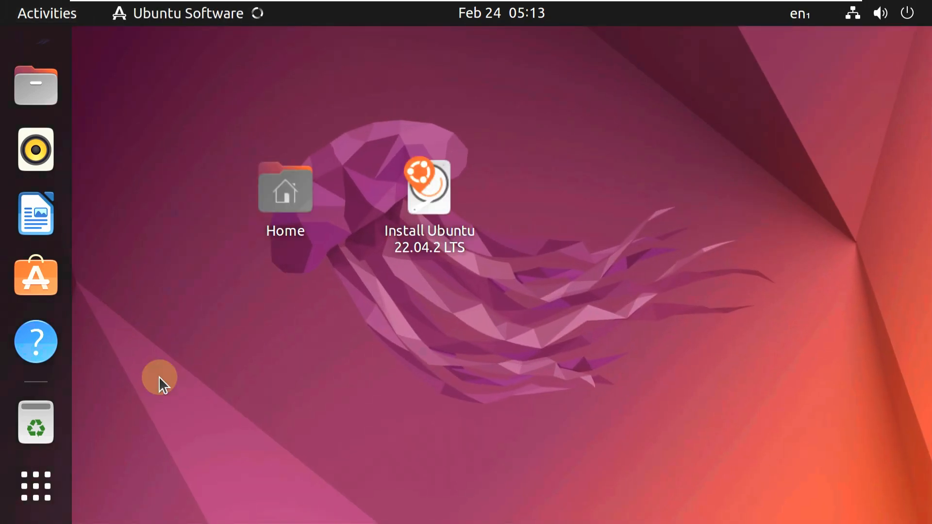
Launch Software Updater from the second page of the application grid
left_click(35, 485)
scroll(328, 303, "down", 1)
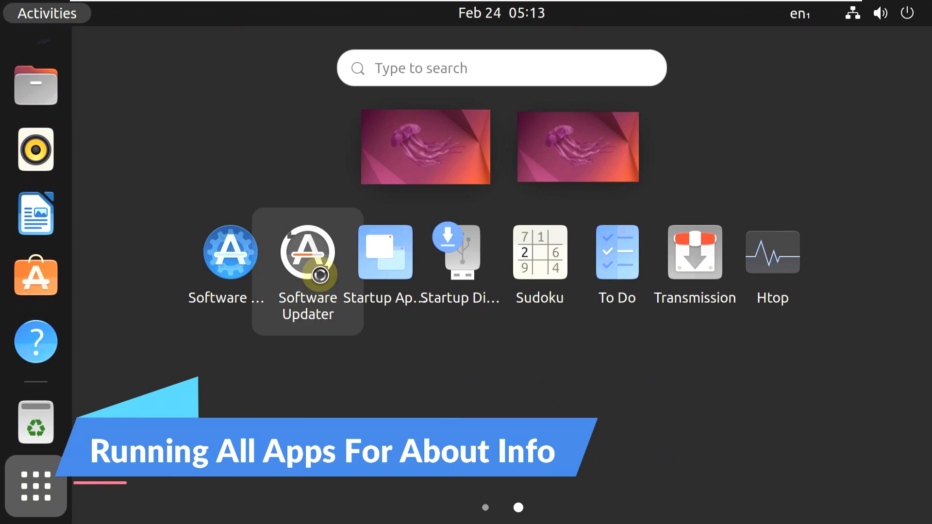
left_click(319, 272)
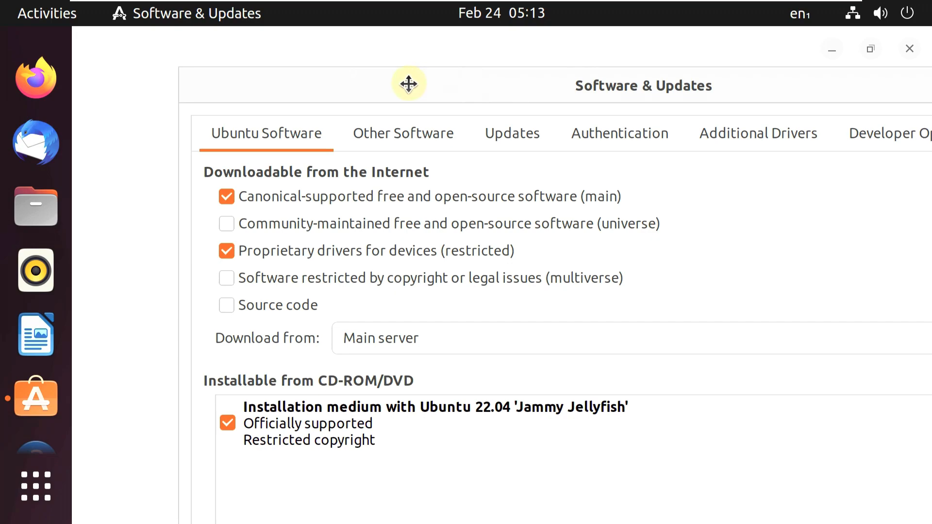
Review the Other Software, Updates and Additional Drivers pages of Software & Updates, then return to the Ubuntu Software page
left_click(401, 136)
left_click(513, 137)
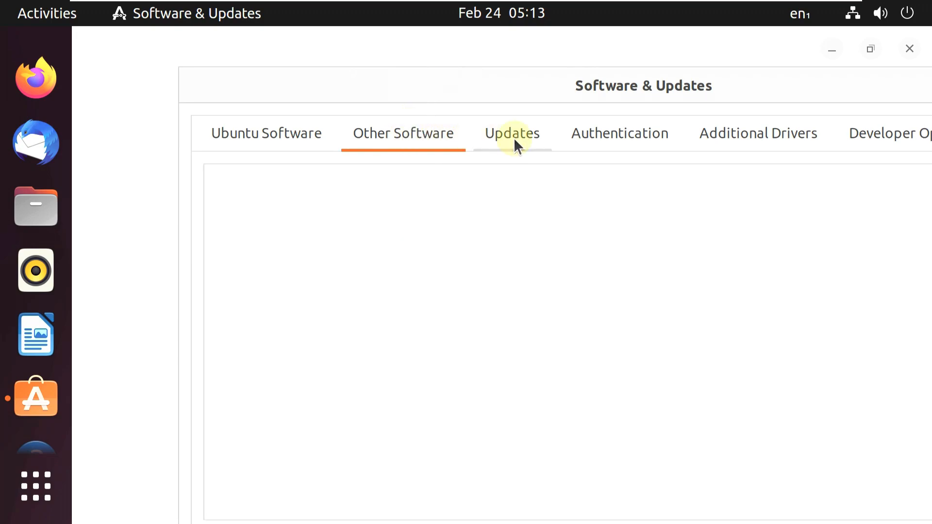
left_click(613, 128)
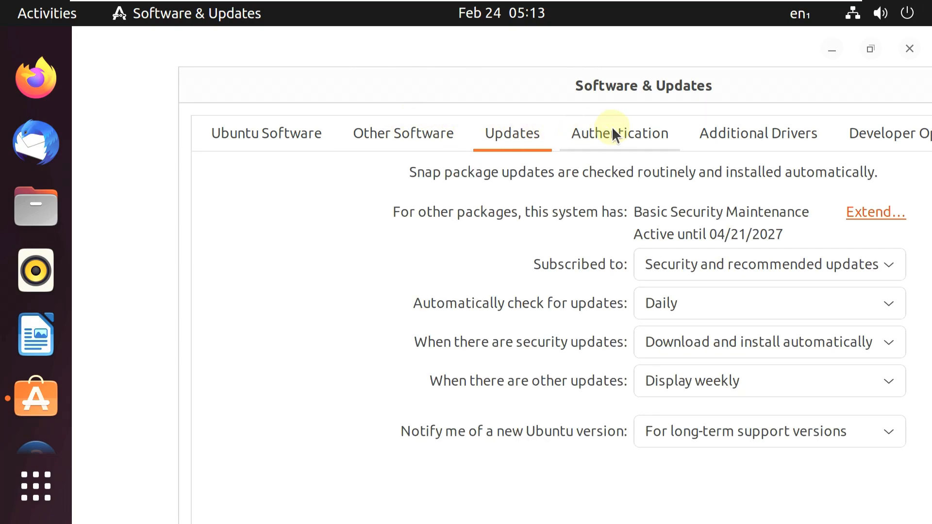
left_click(743, 132)
right_click(753, 97)
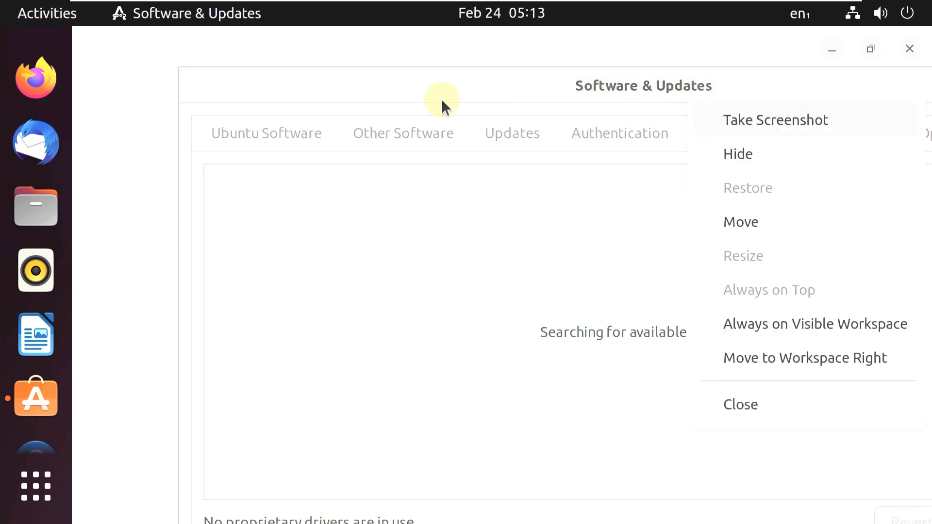
left_click(541, 66)
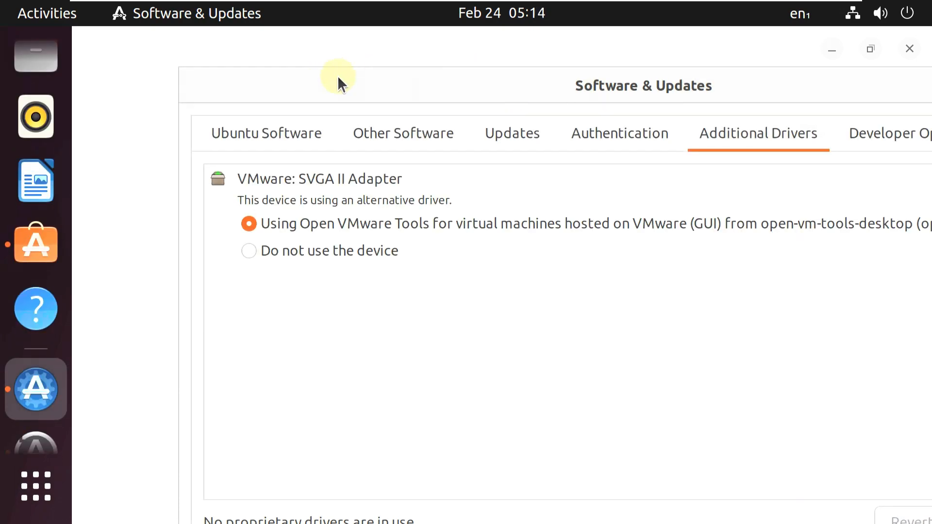
left_click(296, 133)
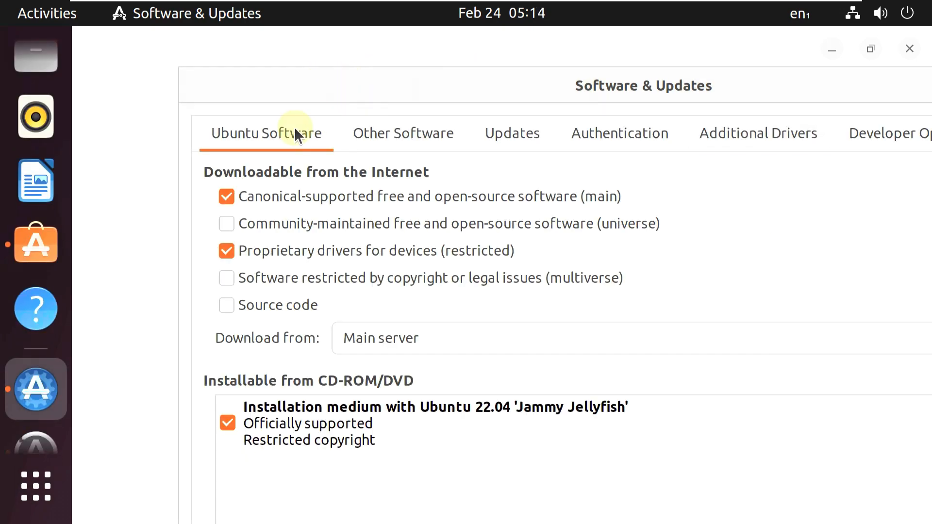
Move the Software & Updates window so that its hidden pages and window controls can be reached
right_click(769, 95)
left_click(765, 83)
right_click(764, 82)
left_click(741, 213)
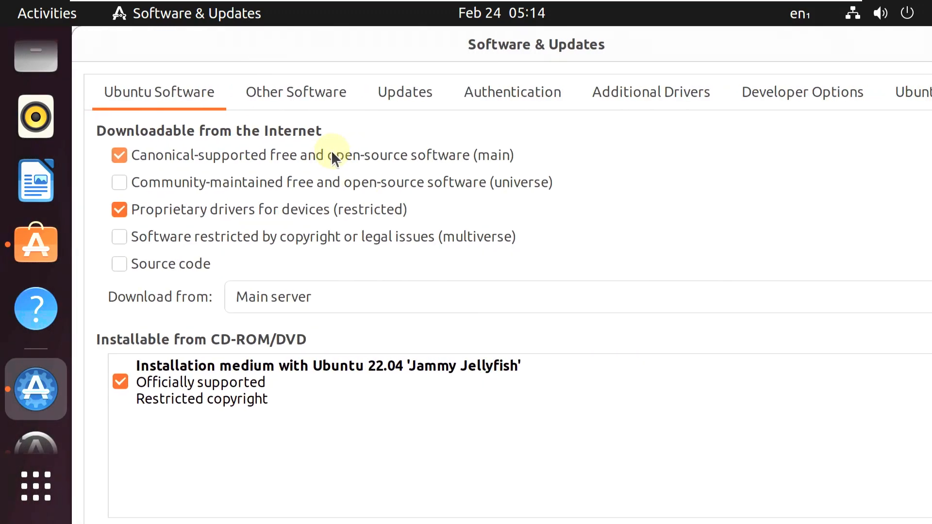
Disable the Canonical-supported (main) software source and close Software & Updates without reloading the software information
left_click(301, 145)
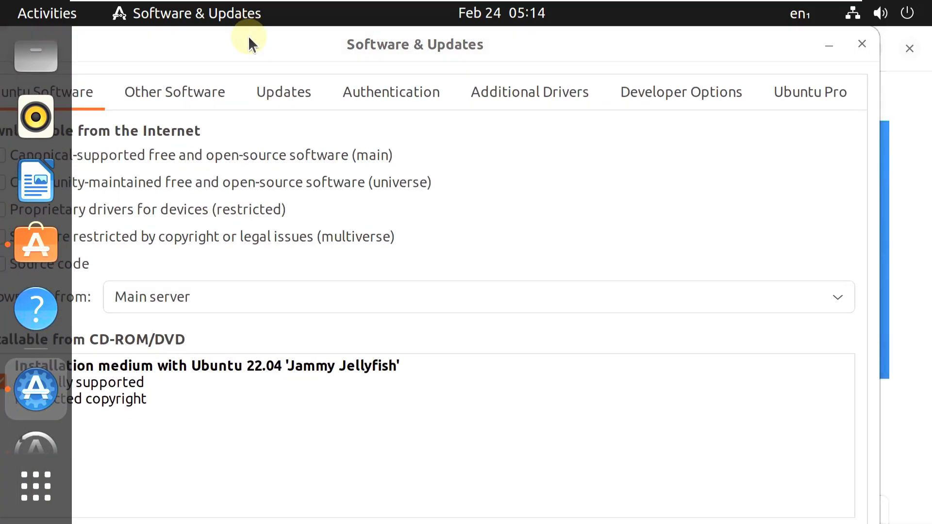
right_click(249, 36)
left_click(324, 342)
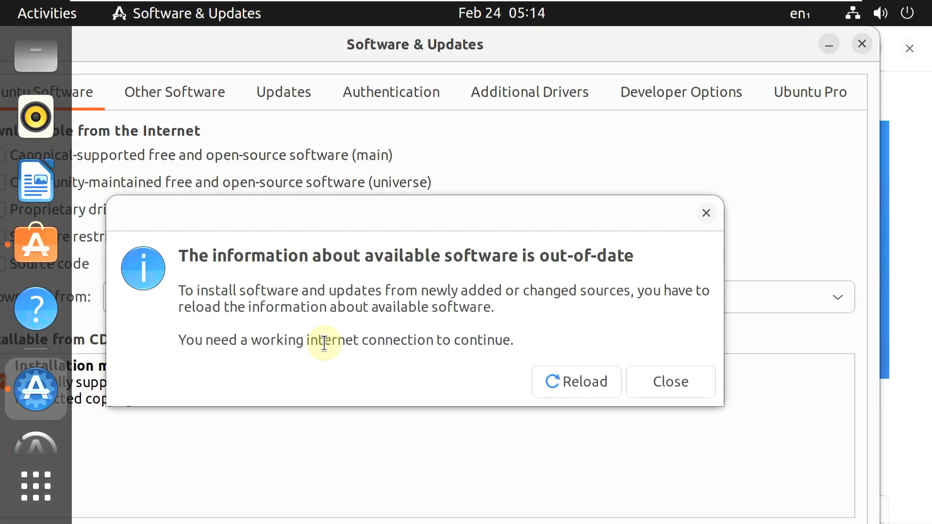
left_click(705, 213)
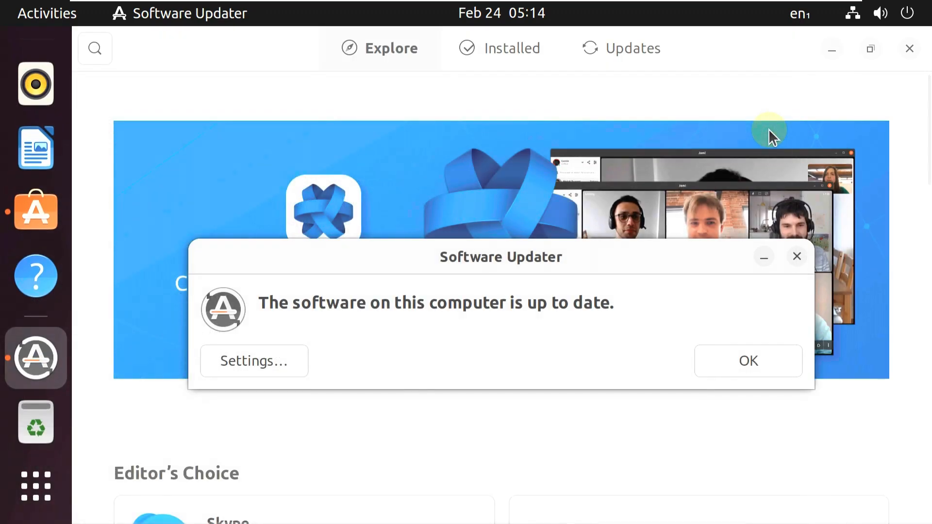
Open the settings from Software Updater and review each page from Ubuntu Pro back to Ubuntu Software
left_click(265, 359)
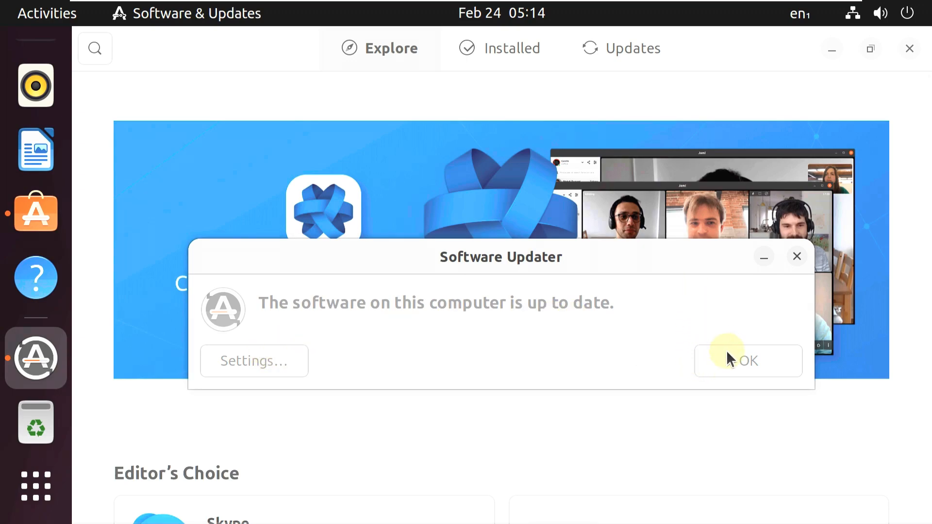
left_click(890, 88)
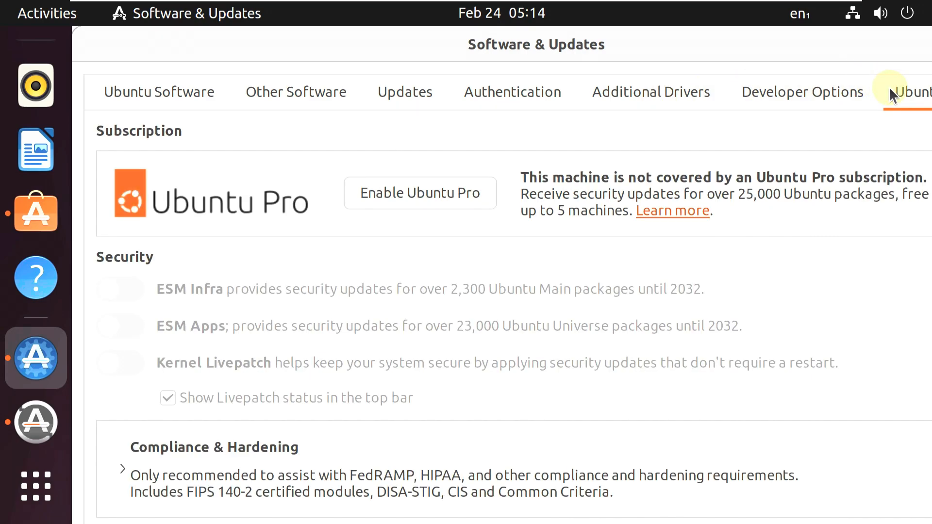
left_click(798, 89)
left_click(659, 101)
left_click(530, 95)
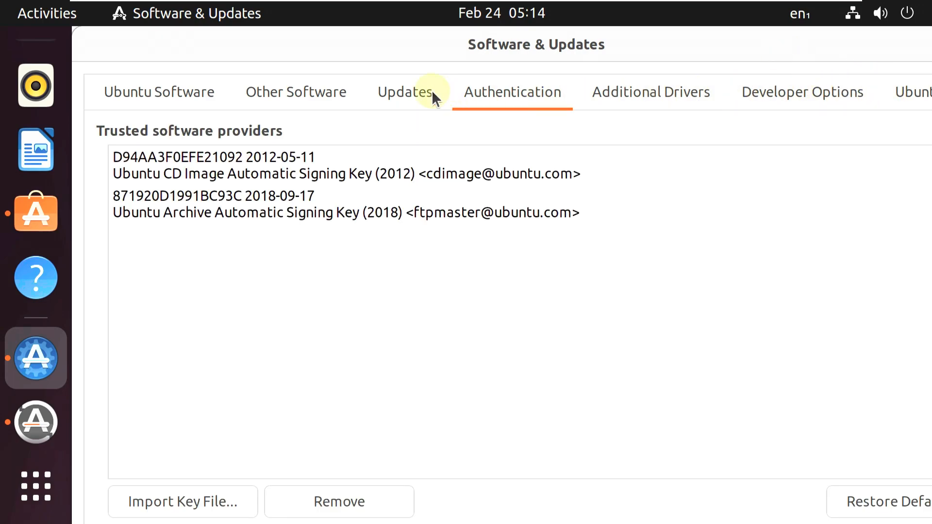
left_click(418, 90)
left_click(315, 92)
left_click(196, 92)
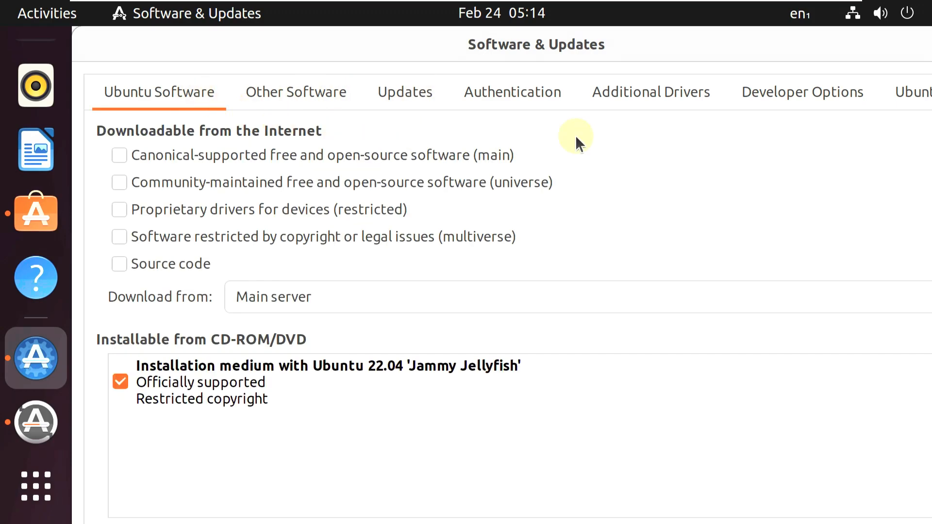
Close Software & Updates and dismiss Software Updater
right_click(860, 38)
left_click(782, 340)
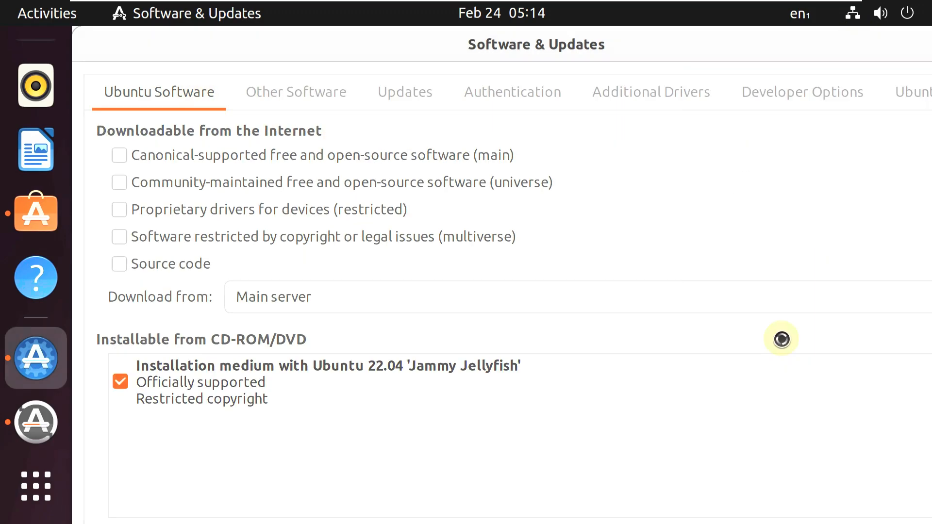
left_click(754, 359)
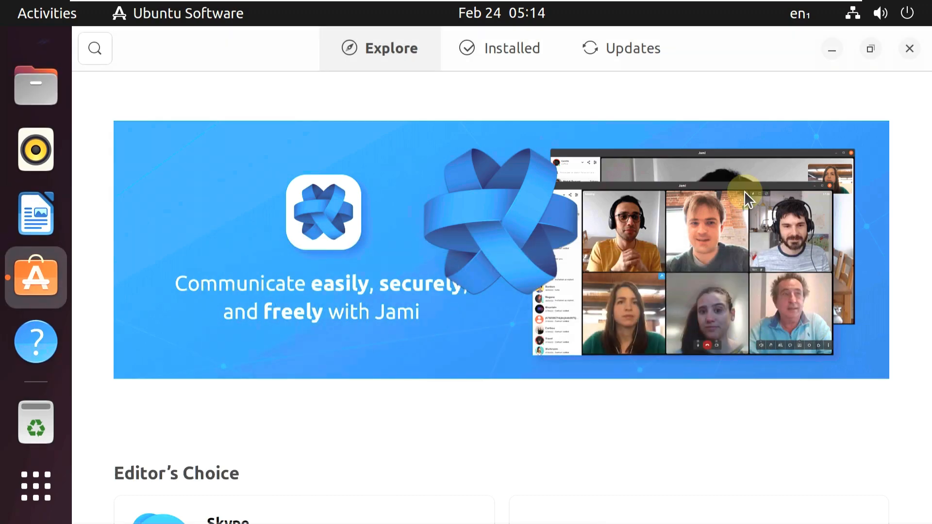
Browse the Editor's Choice applications and the software categories on Ubuntu Software's Explore page in the maximized window
left_click(868, 48)
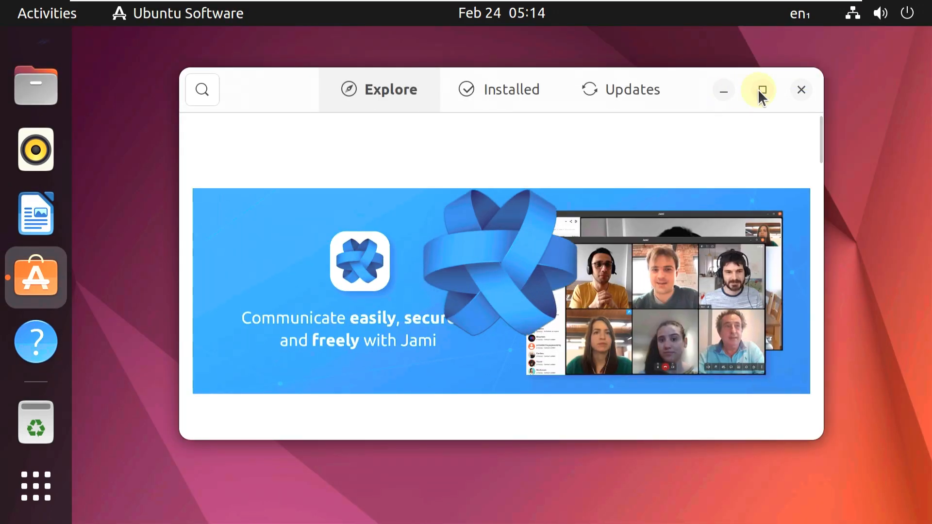
left_click(761, 91)
scroll(379, 243, "down", 15)
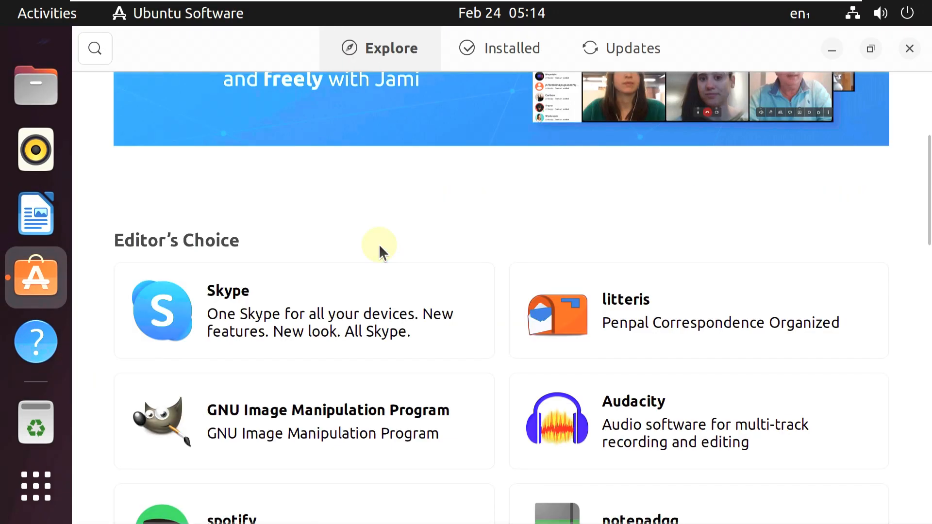
scroll(378, 243, "down", 8)
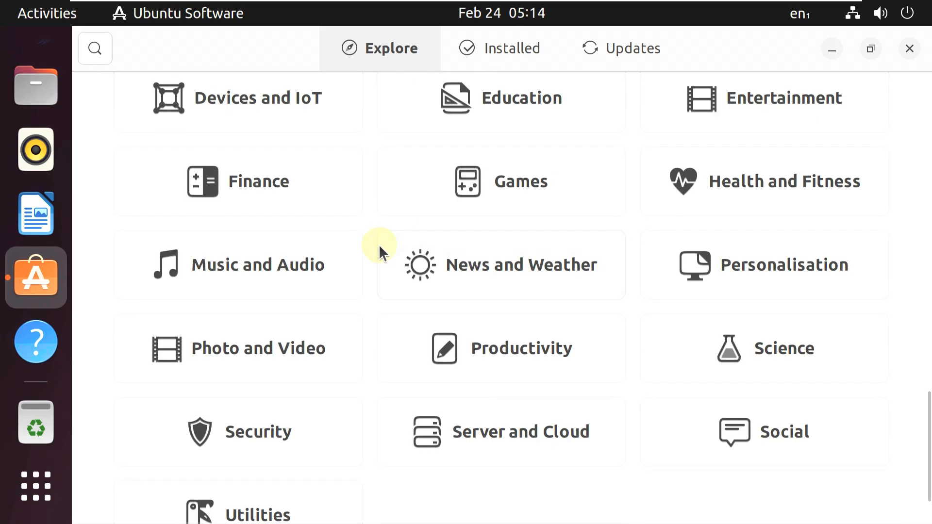
scroll(378, 244, "up", 15)
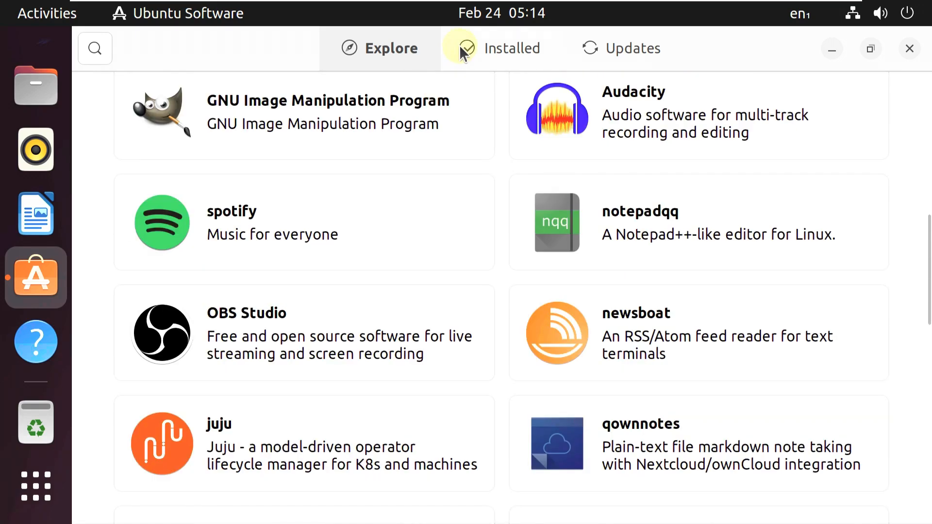
Open the Calendar entry from the installed applications and examine its installed size and version details
left_click(461, 47)
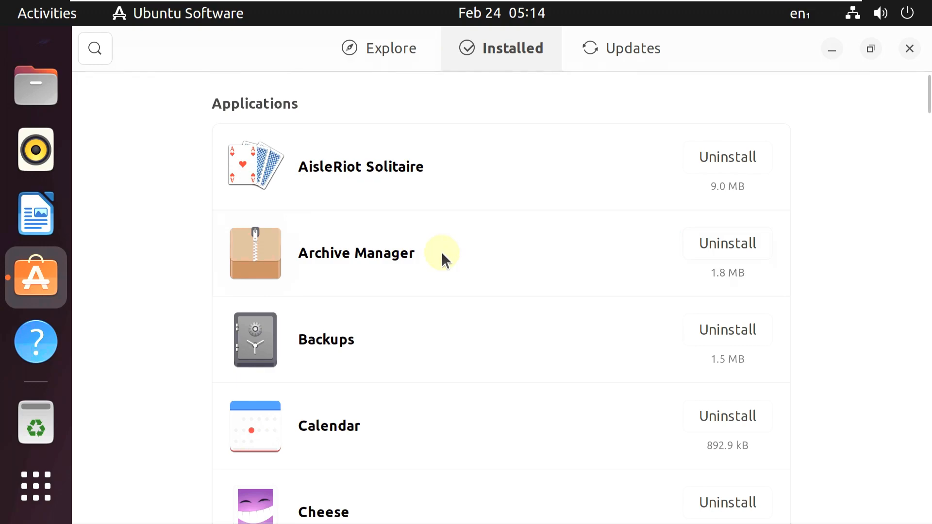
scroll(412, 291, "down", 2)
left_click(374, 357)
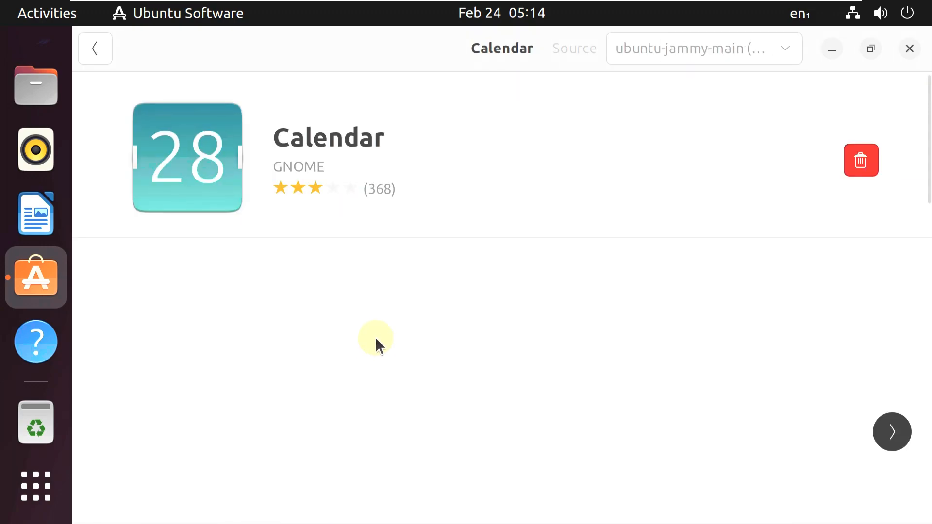
scroll(378, 335, "down", 5)
scroll(429, 429, "down", 8)
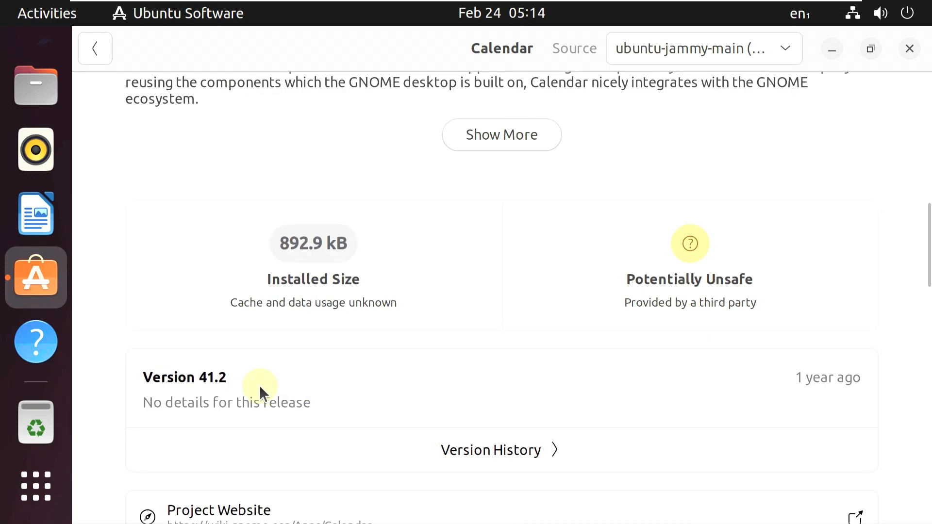
Return to the installed applications and examine the Cheese entry's size and version details
left_click(96, 49)
scroll(417, 270, "down", 3)
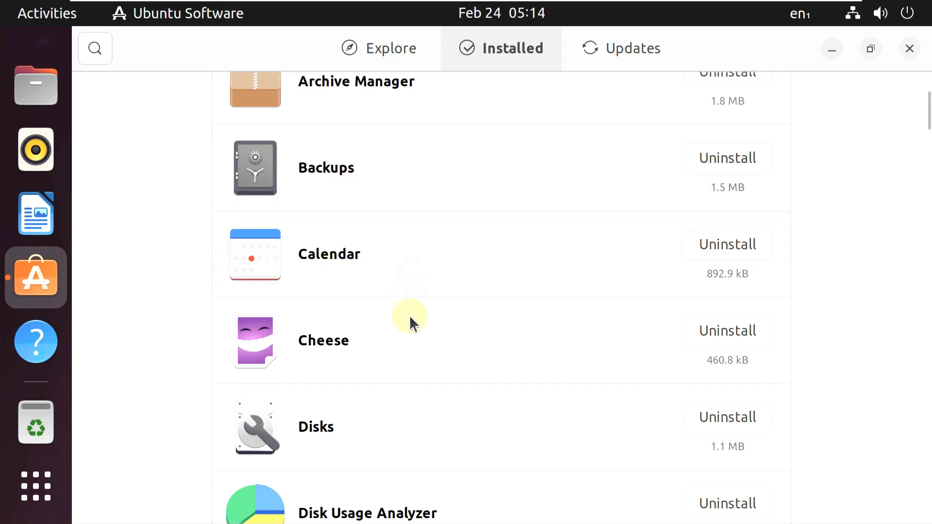
left_click(409, 336)
scroll(407, 328, "down", 2)
scroll(407, 292, "down", 10)
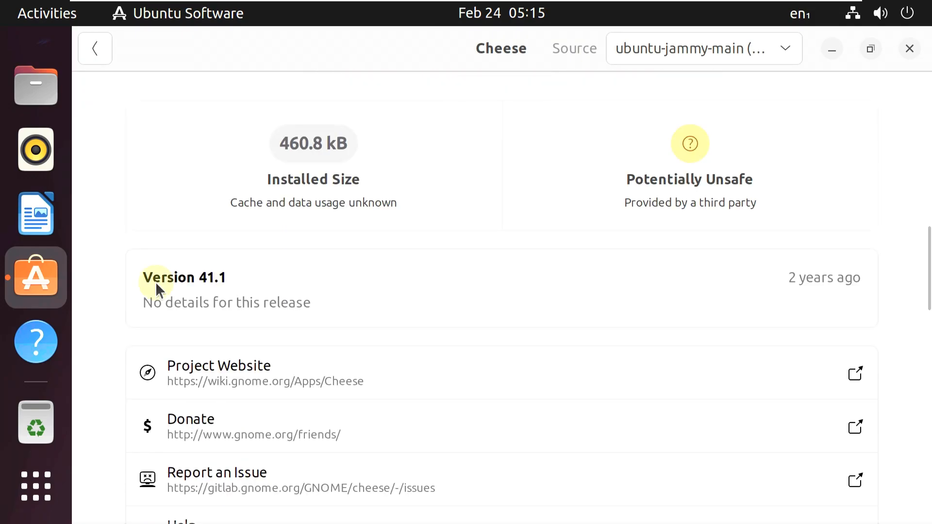
Go back to the installed list and examine the Document Viewer entry's description and installed size
left_click(101, 49)
scroll(437, 252, "down", 10)
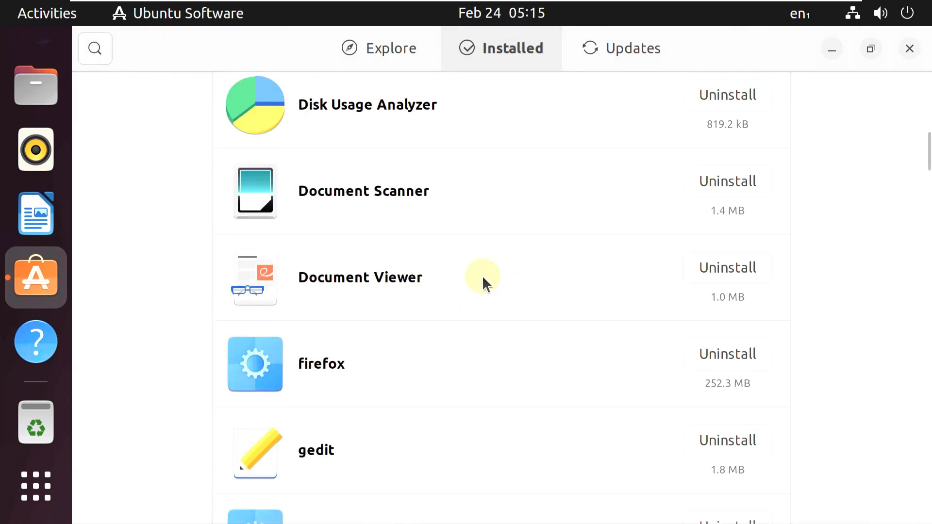
left_click(482, 275)
scroll(483, 274, "down", 2)
scroll(482, 270, "down", 6)
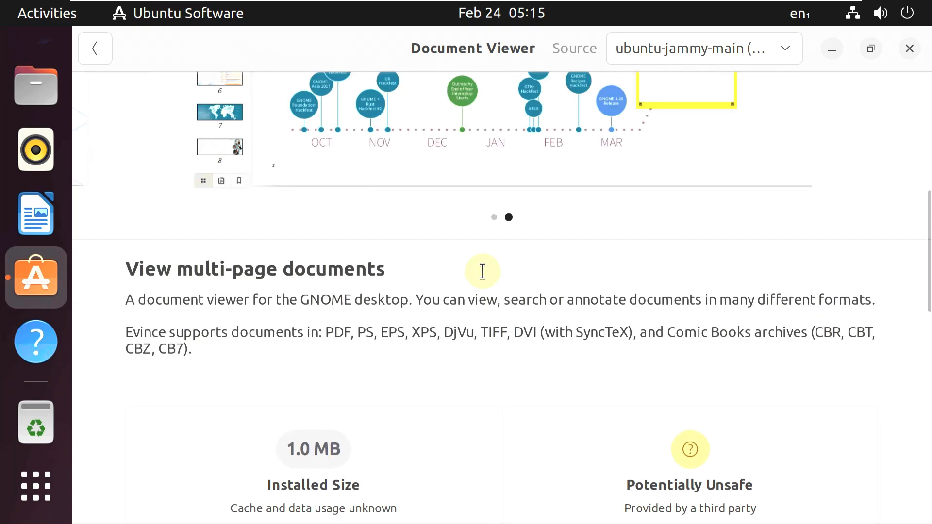
Go back to the installed list and check the firefox entry's download size, safety rating and version
left_click(106, 52)
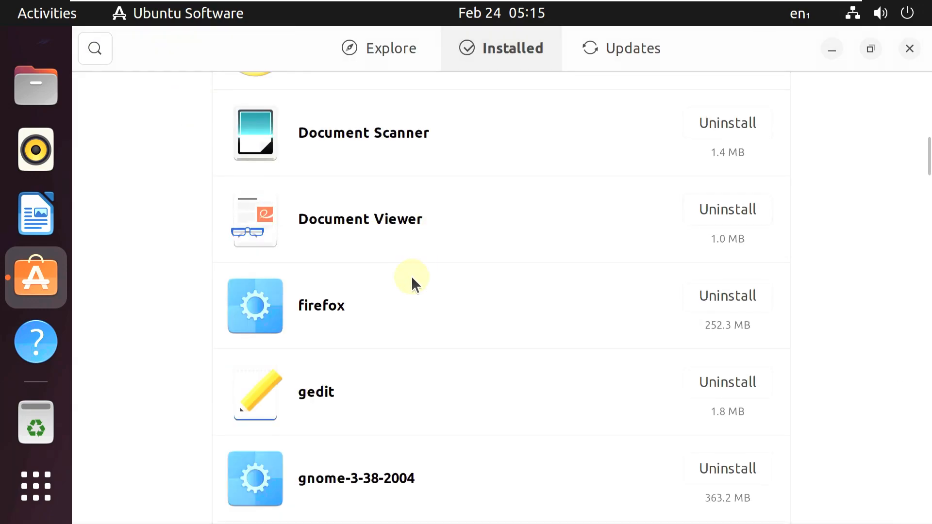
left_click(412, 278)
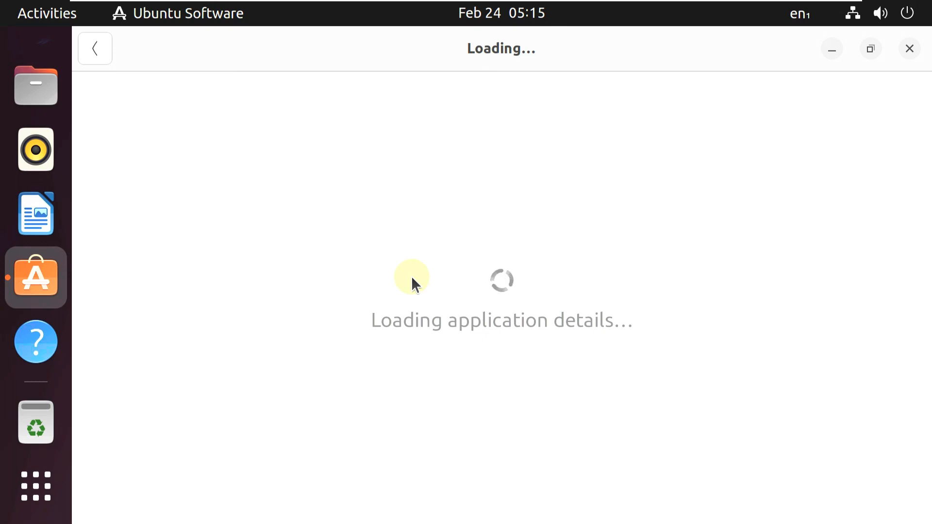
scroll(412, 273, "down", 2)
scroll(411, 273, "down", 10)
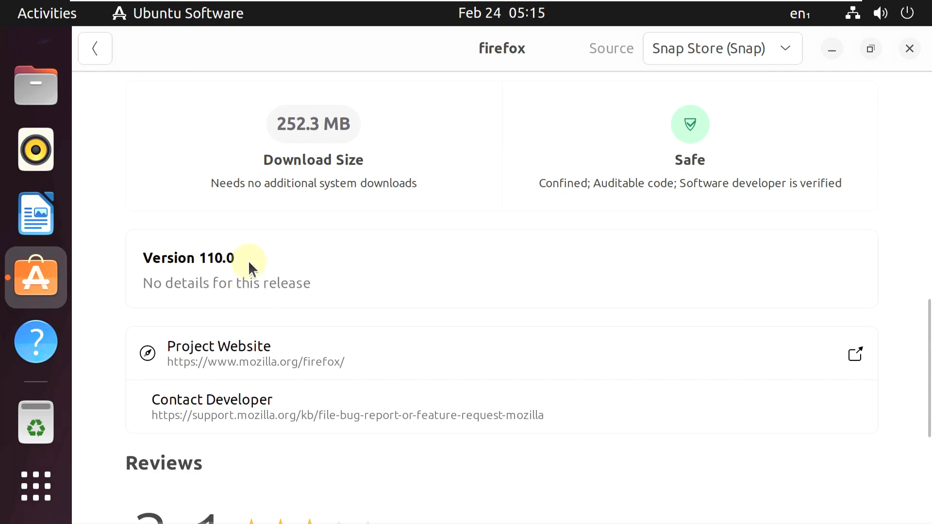
Return to the installed list and look over the gedit entry's size and version information
left_click(93, 58)
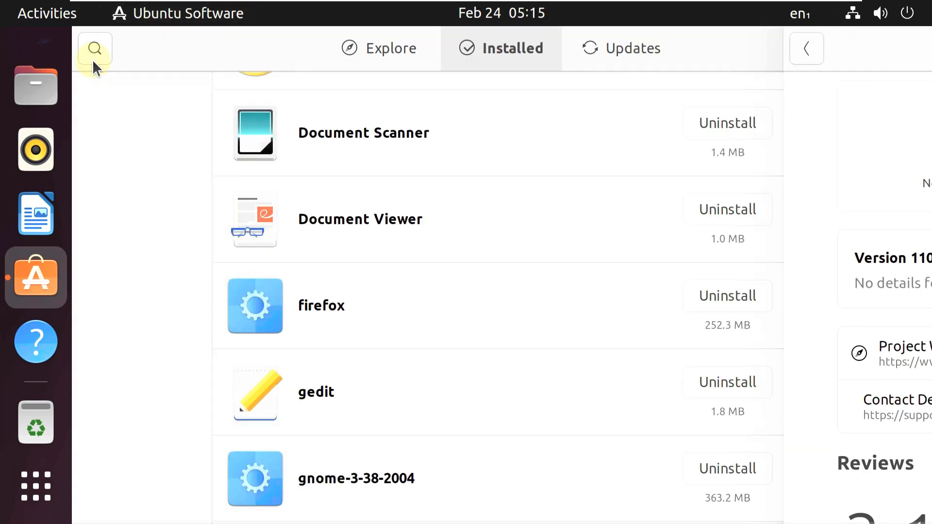
left_click(385, 268)
scroll(386, 267, "down", 5)
scroll(385, 267, "down", 4)
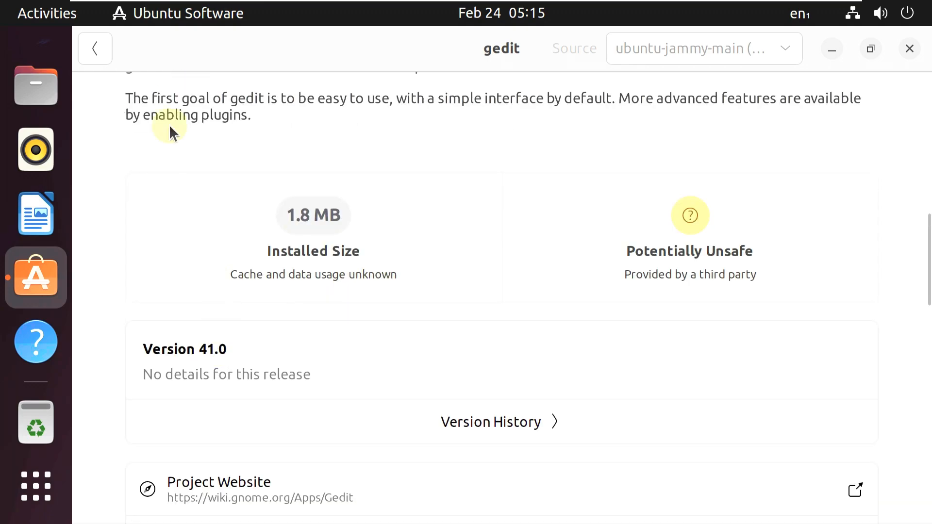
Return to the installed list and examine the GNOME Characters entry's description, size and version
left_click(100, 50)
scroll(429, 246, "down", 6)
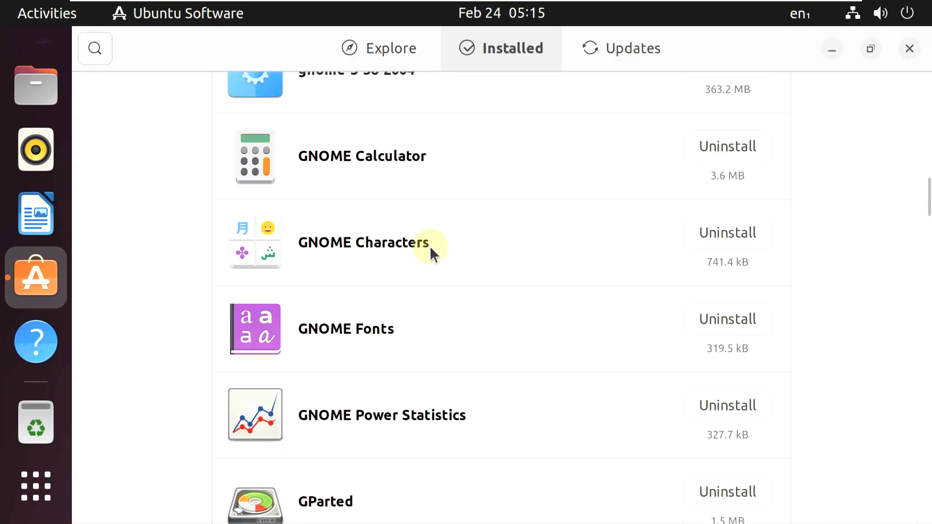
left_click(414, 239)
scroll(354, 179, "down", 8)
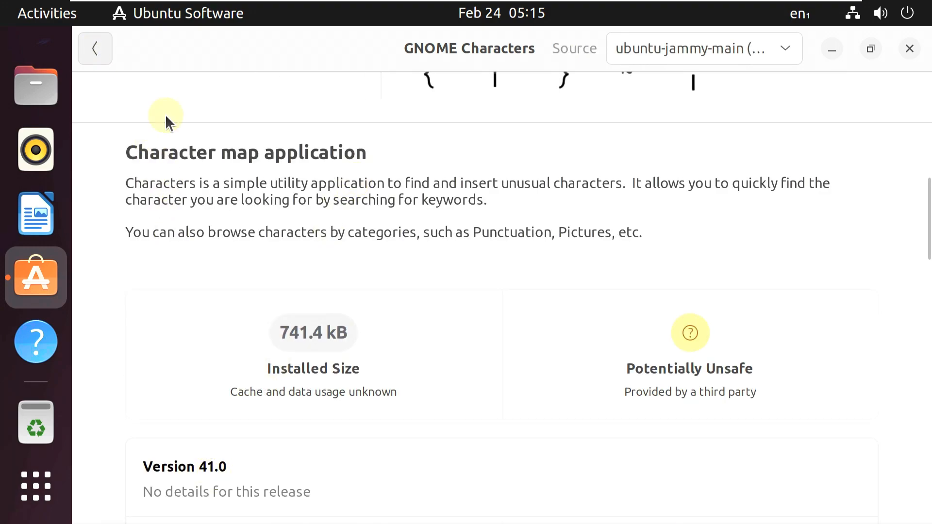
Go back and examine the GNOME Calculator entry's description and size details
left_click(96, 49)
left_click(373, 266)
scroll(373, 266, "down", 5)
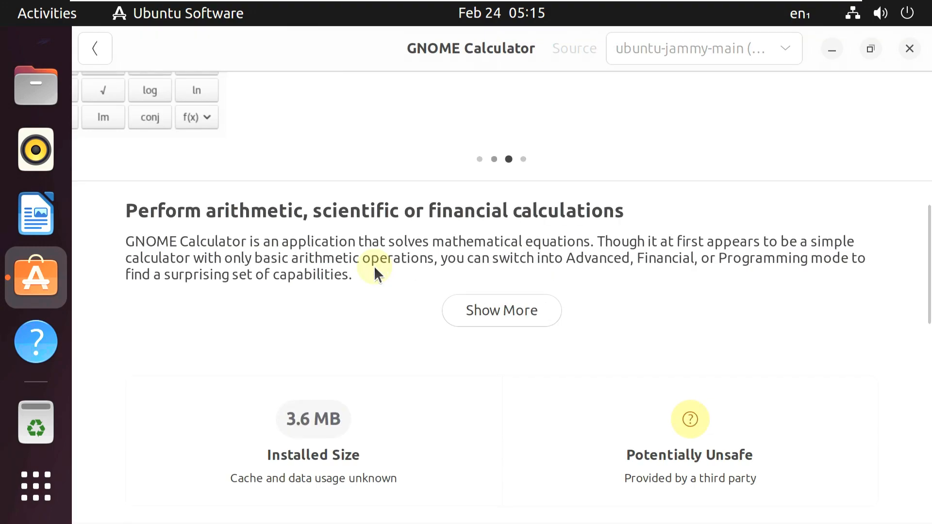
scroll(374, 266, "down", 5)
Find GParted among the installed applications and examine its description, installed size and version
left_click(95, 49)
scroll(336, 252, "down", 7)
scroll(337, 253, "up", 1)
left_click(354, 175)
scroll(333, 202, "down", 10)
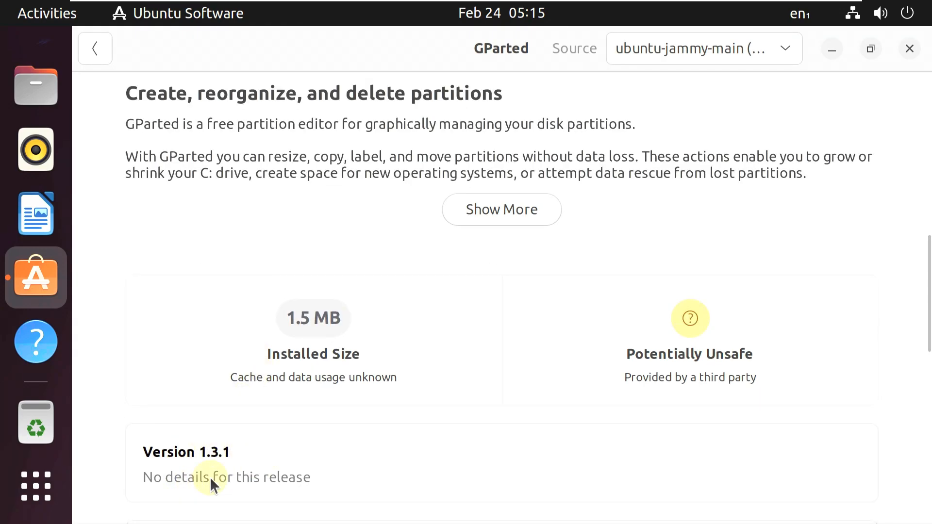
Return to the installed list and check the LibreOffice Calc entry's installed size and version
left_click(112, 49)
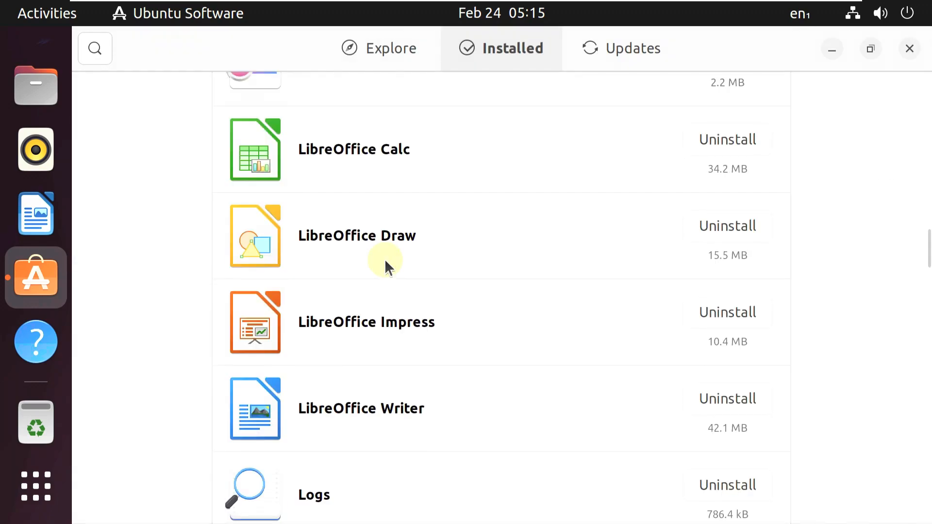
left_click(396, 165)
scroll(289, 291, "down", 15)
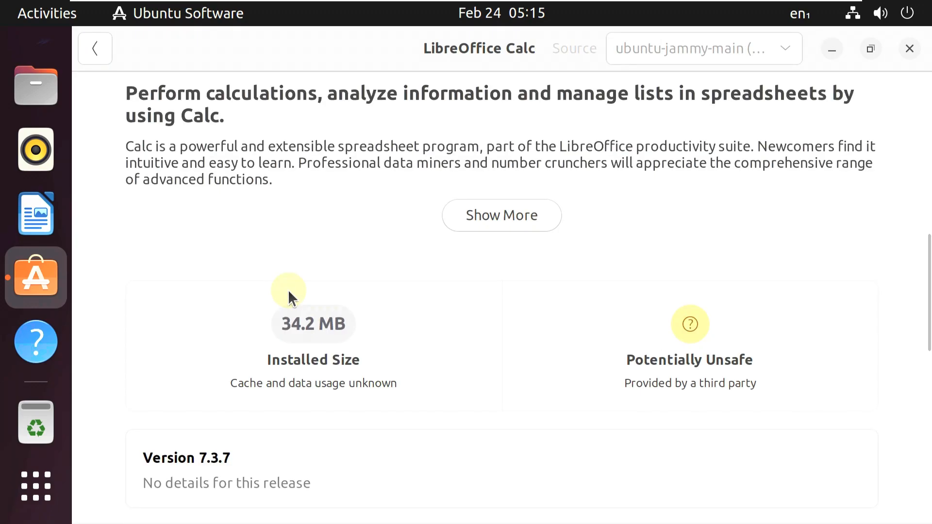
Find Rhythmbox further down the installed list and read its description and version notes
left_click(109, 49)
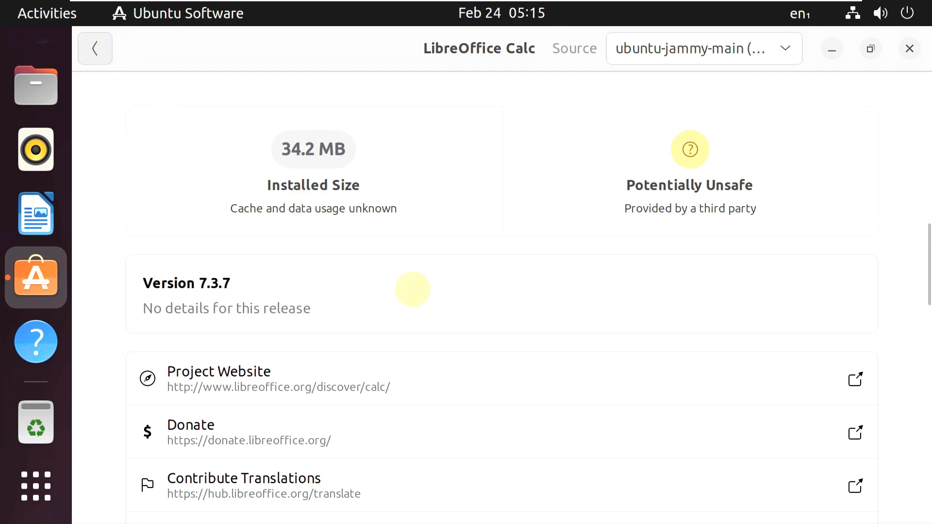
scroll(418, 295, "down", 12)
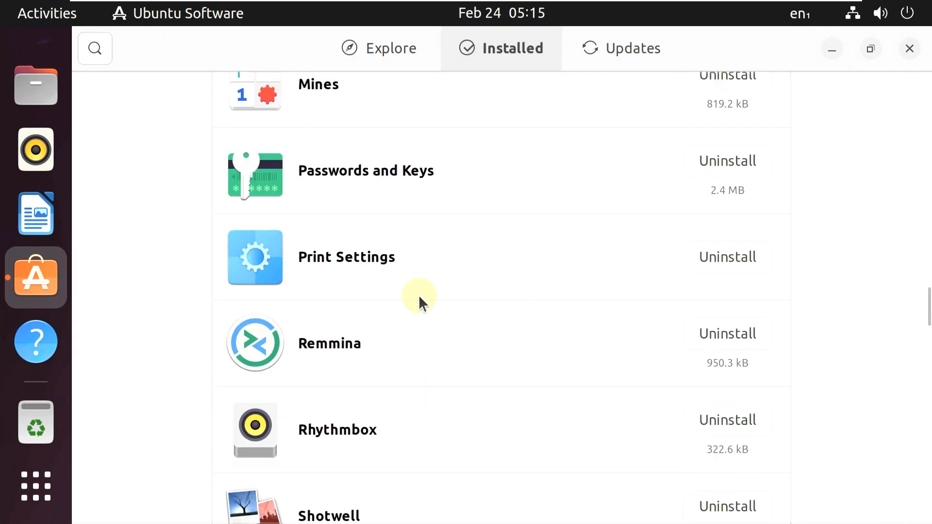
left_click(423, 182)
scroll(370, 267, "down", 8)
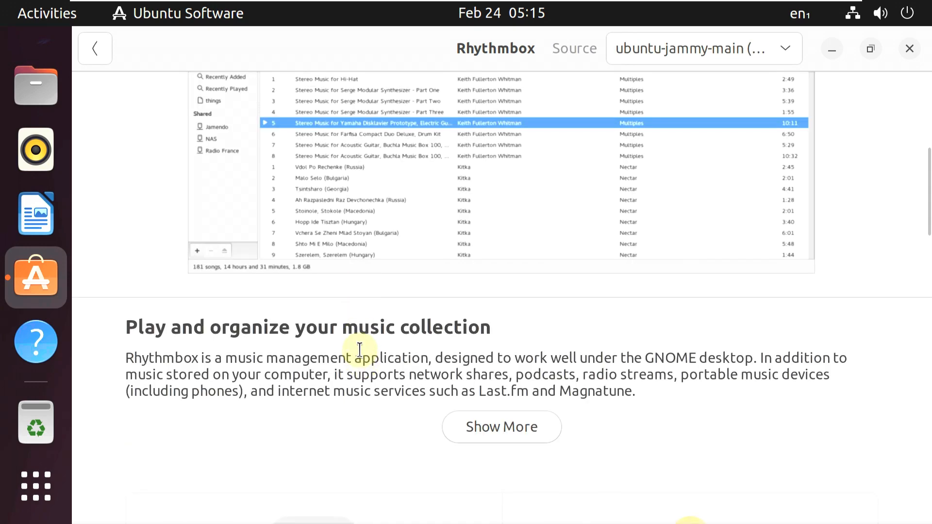
scroll(360, 352, "down", 8)
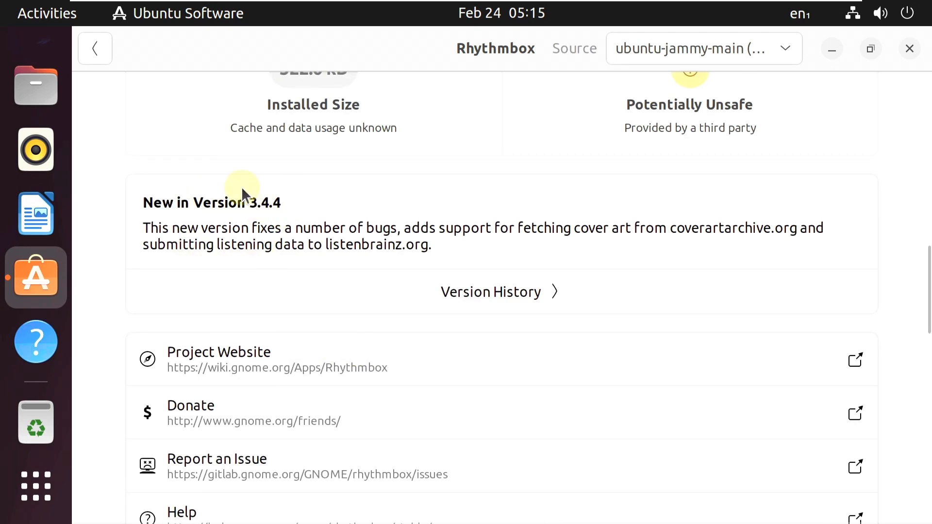
Go back to the installed list and examine the Shotwell entry's description, size and version
left_click(104, 45)
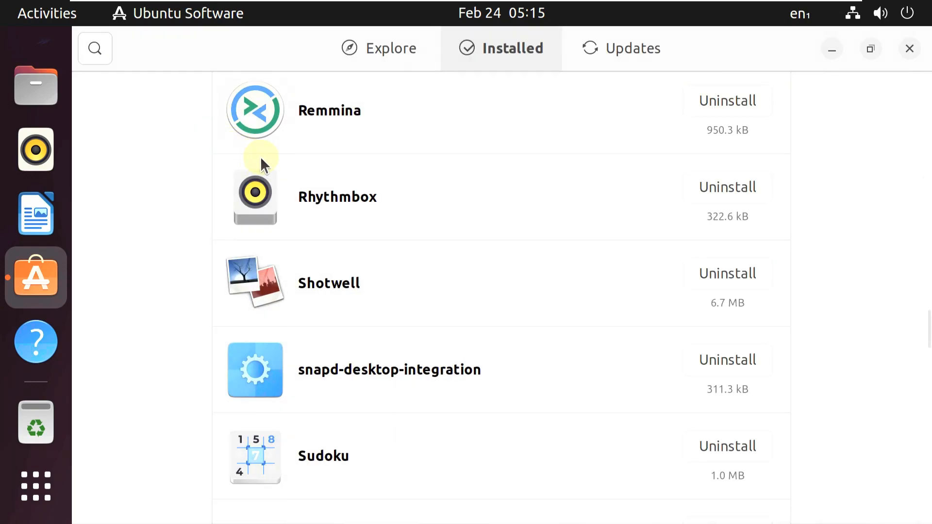
left_click(391, 283)
scroll(391, 283, "down", 8)
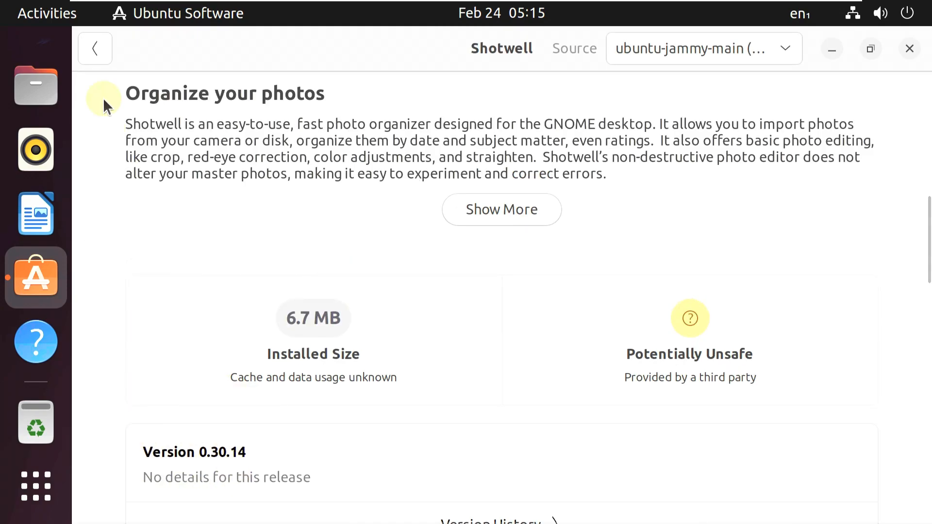
Find Videos at the end of the installed user applications and read its size and version notes
left_click(103, 51)
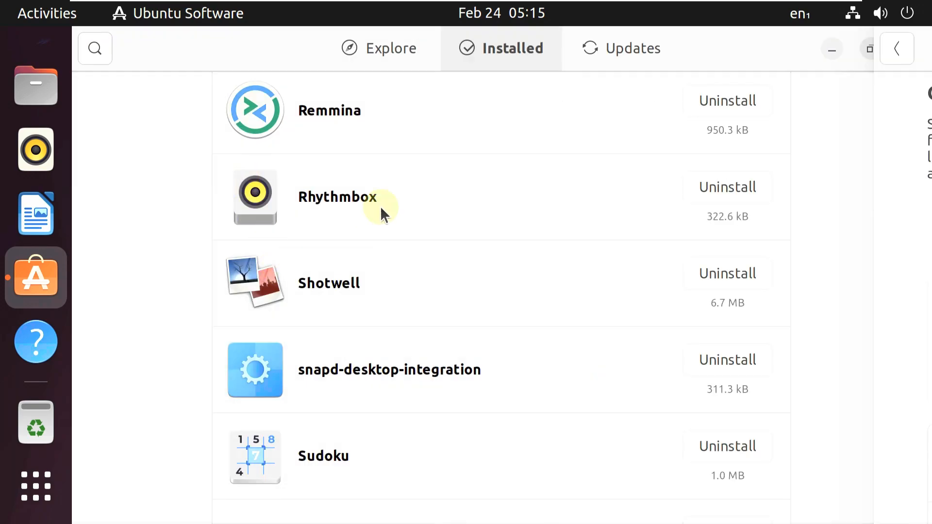
scroll(399, 314, "down", 4)
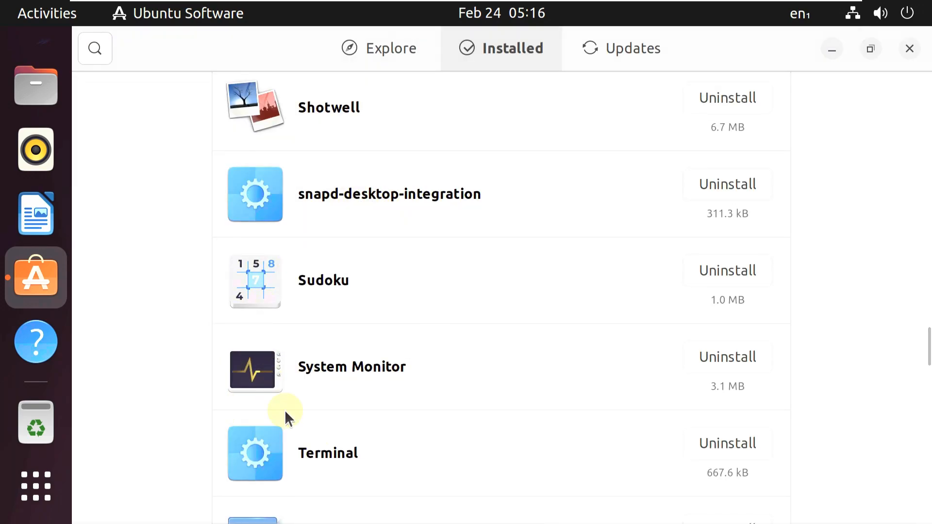
scroll(386, 311, "down", 7)
scroll(386, 312, "up", 3)
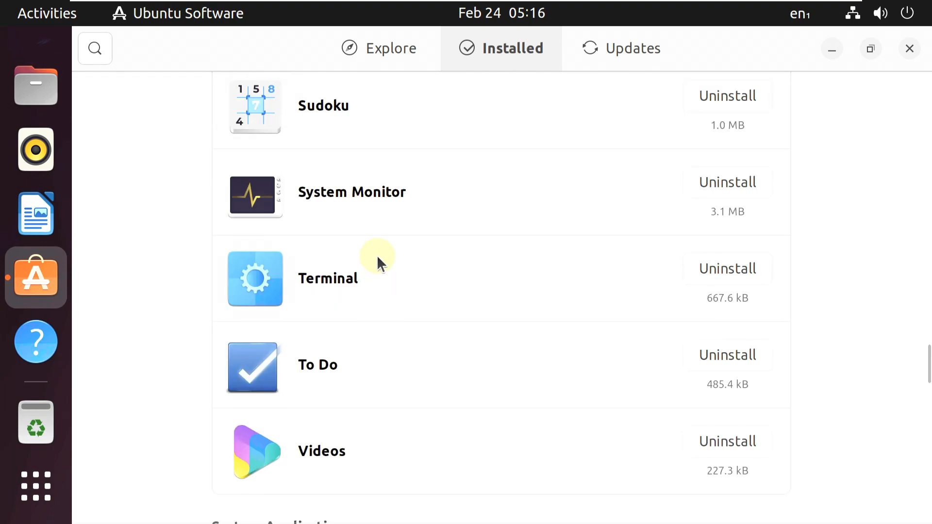
scroll(377, 262, "down", 2)
left_click(337, 345)
scroll(337, 340, "down", 10)
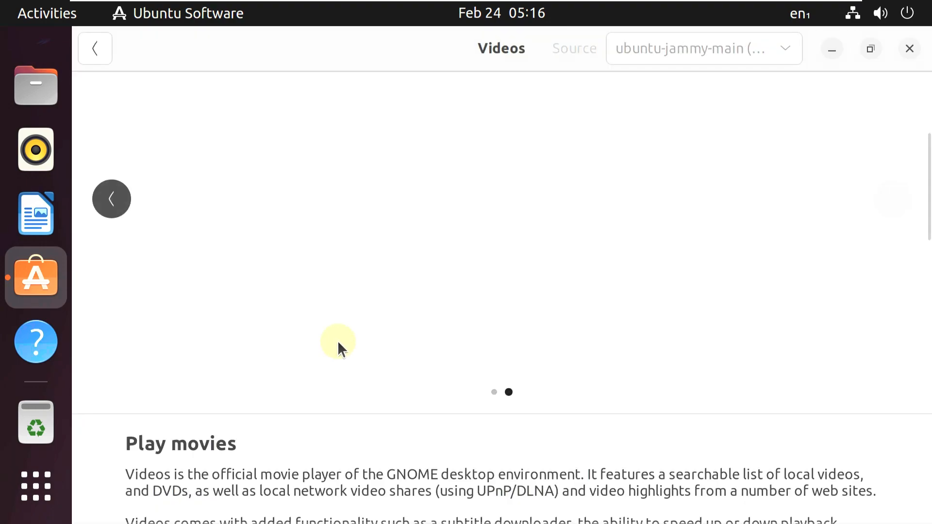
scroll(337, 340, "down", 5)
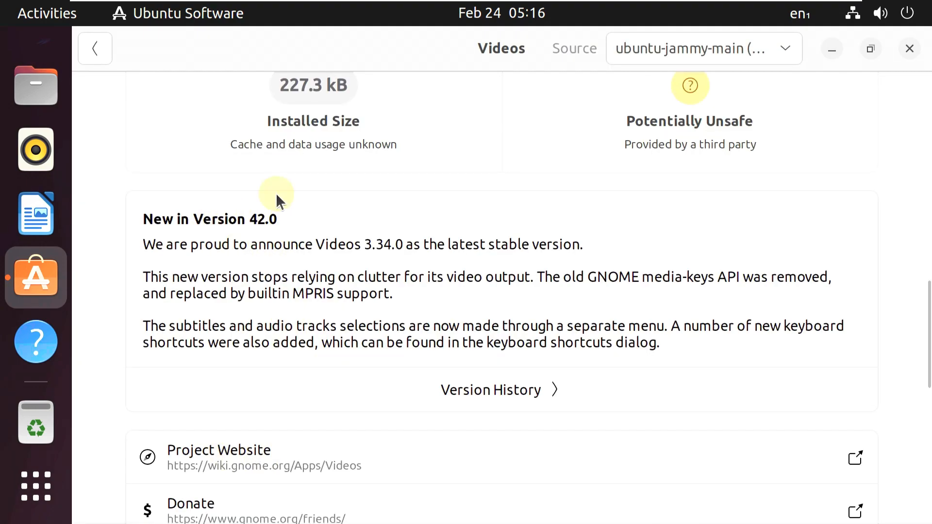
Open the Files entry under System Applications and examine its description, installed size and version
left_click(94, 51)
scroll(281, 179, "down", 6)
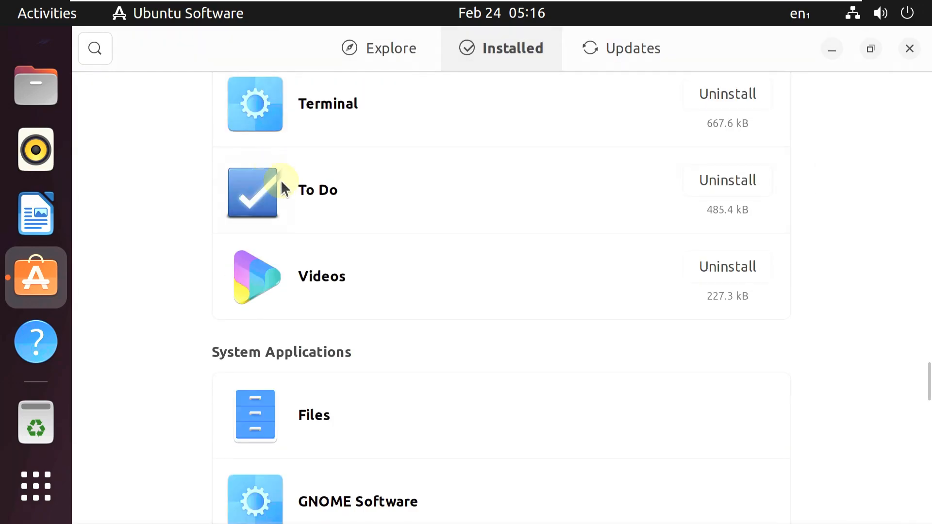
scroll(286, 193, "up", 6)
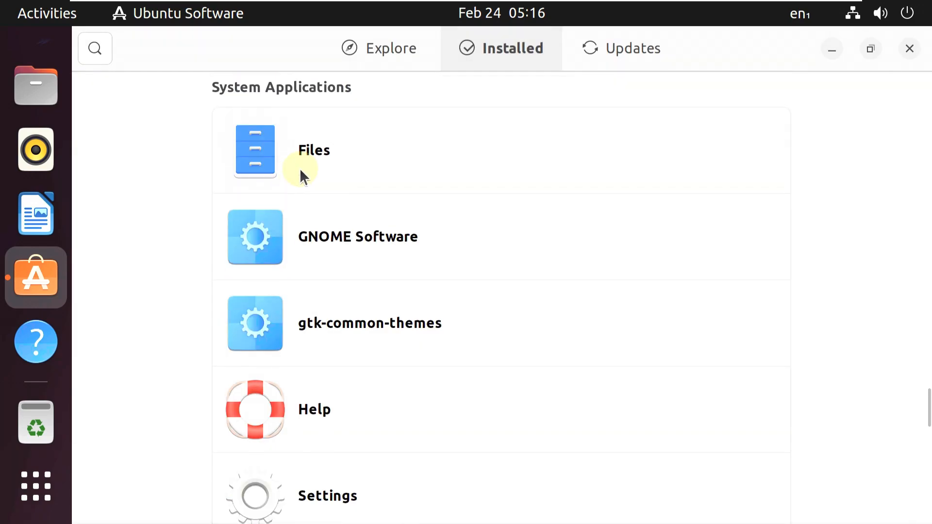
left_click(299, 174)
scroll(299, 168, "down", 10)
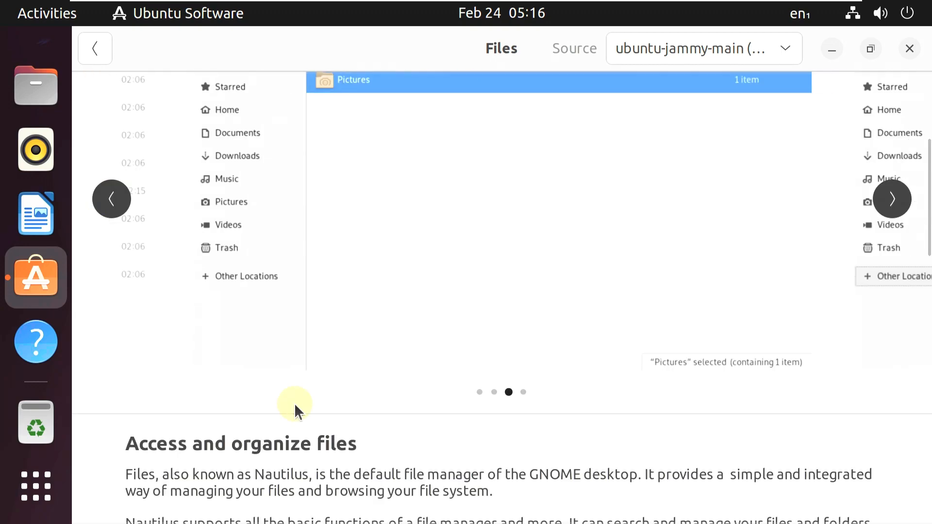
scroll(322, 470, "down", 4)
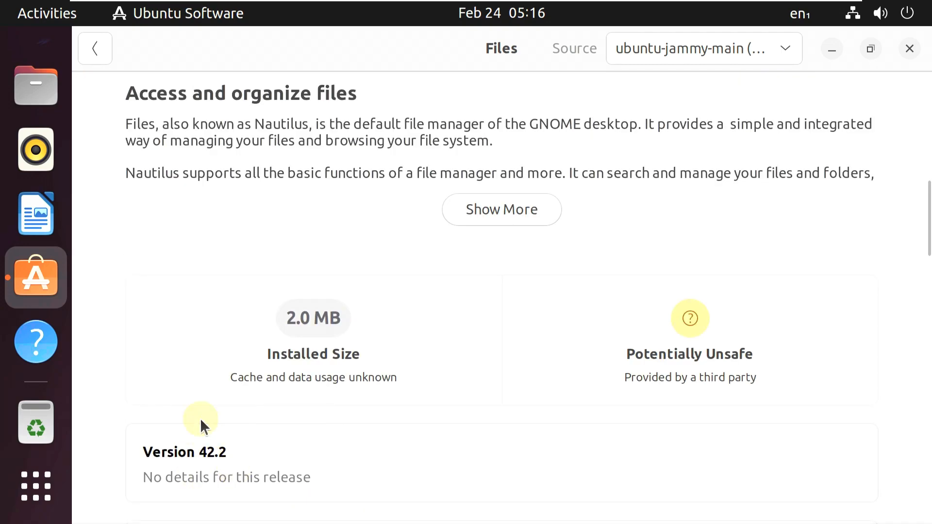
Browse the rest of the installed list through the input method add-ons, and check the Updates page
left_click(101, 65)
scroll(233, 211, "down", 5)
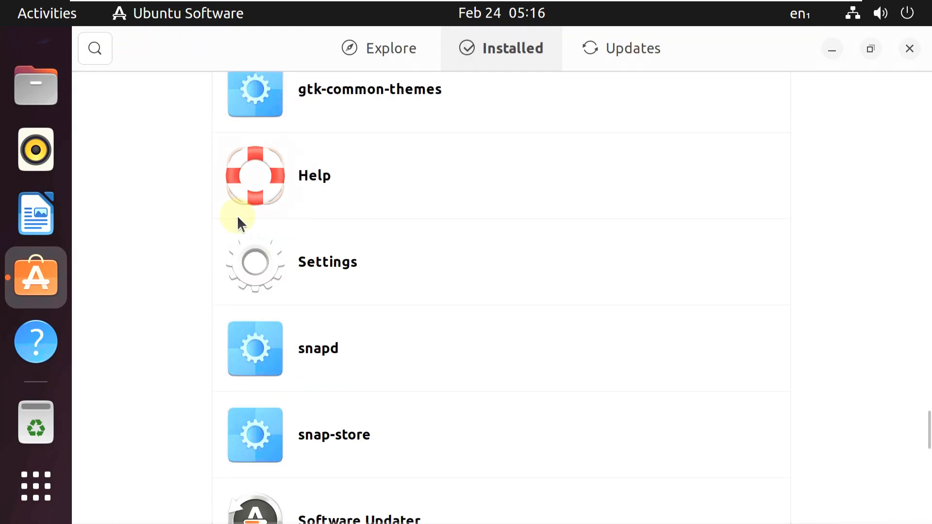
scroll(236, 215, "down", 2)
scroll(310, 263, "down", 12)
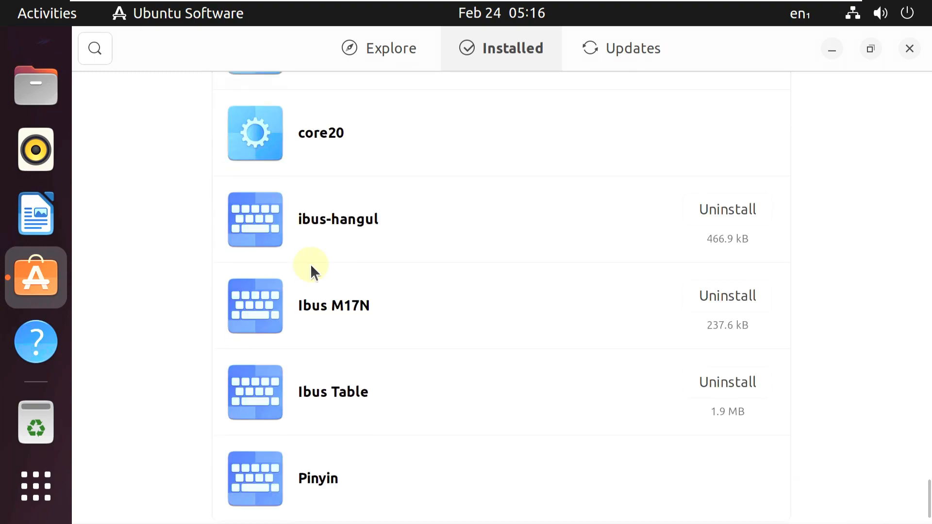
left_click(642, 39)
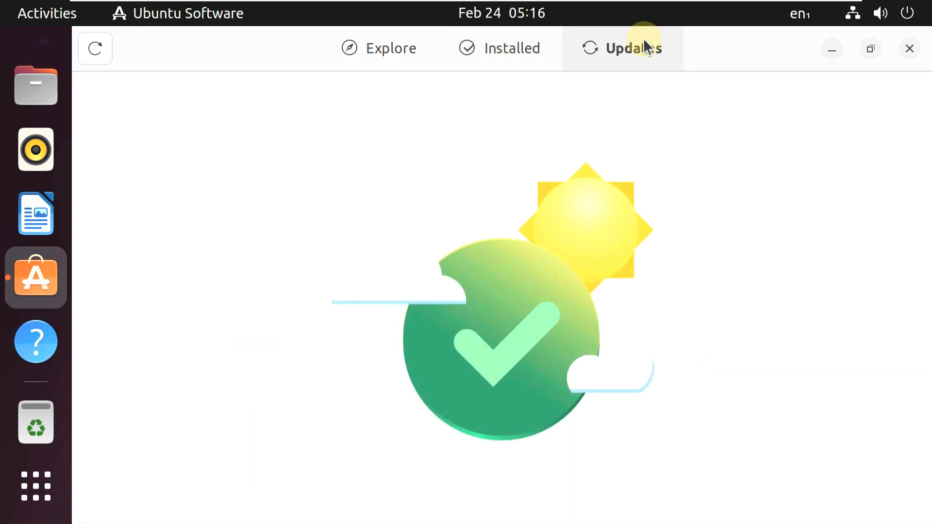
Close Ubuntu Software and show the grid of all applications
left_click(909, 48)
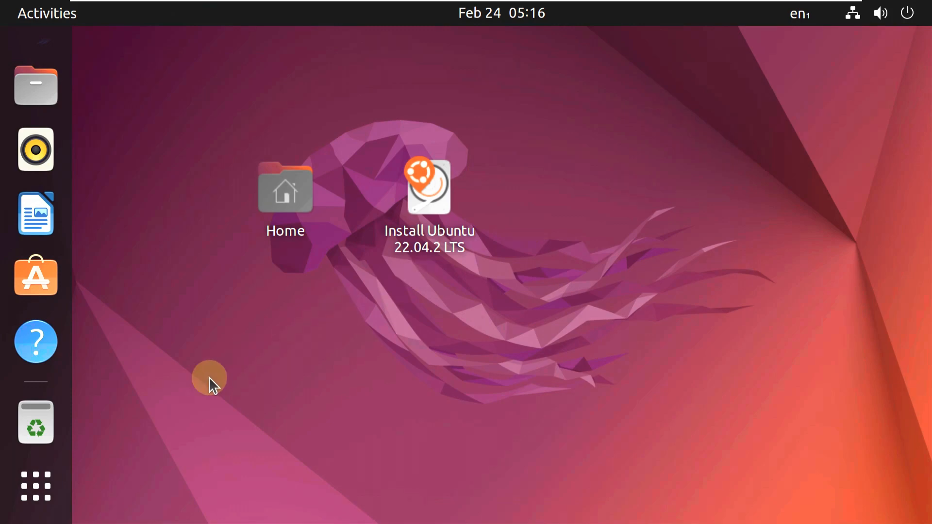
left_click(46, 465)
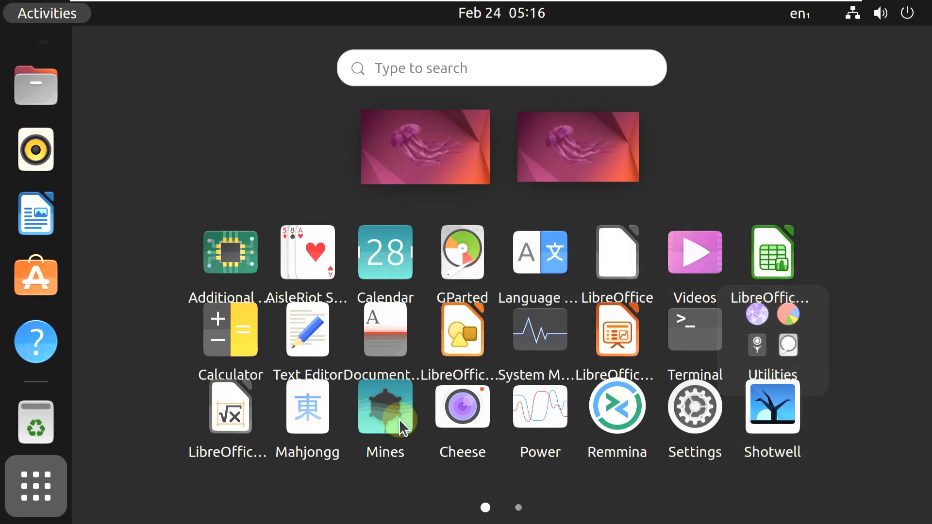
Launch System Monitor from the application grid and collapse the Memory and Swap and Network sections of its Resources view
scroll(302, 416, "down", 1)
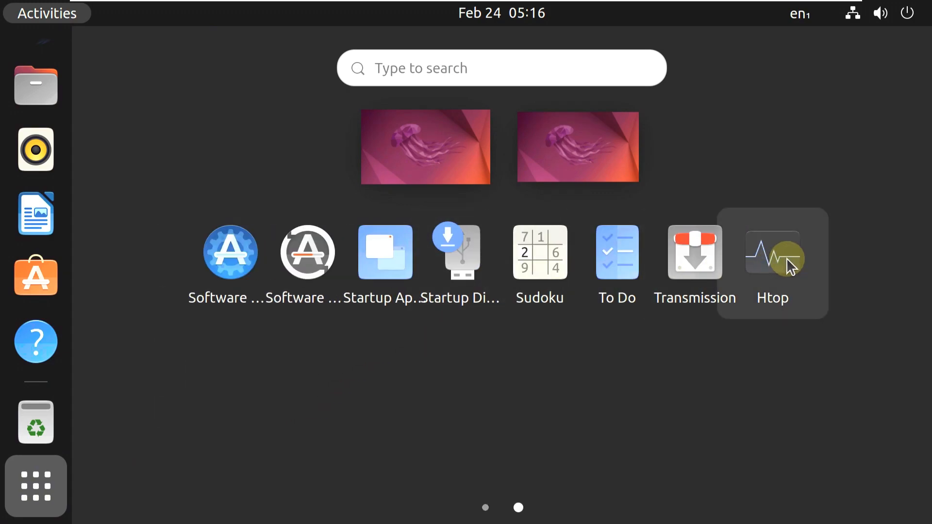
scroll(556, 391, "up", 1)
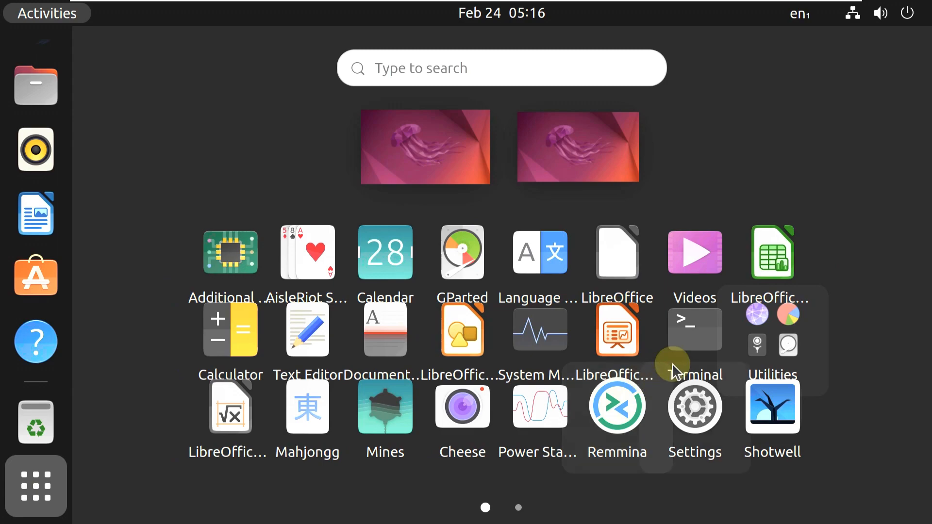
left_click(539, 328)
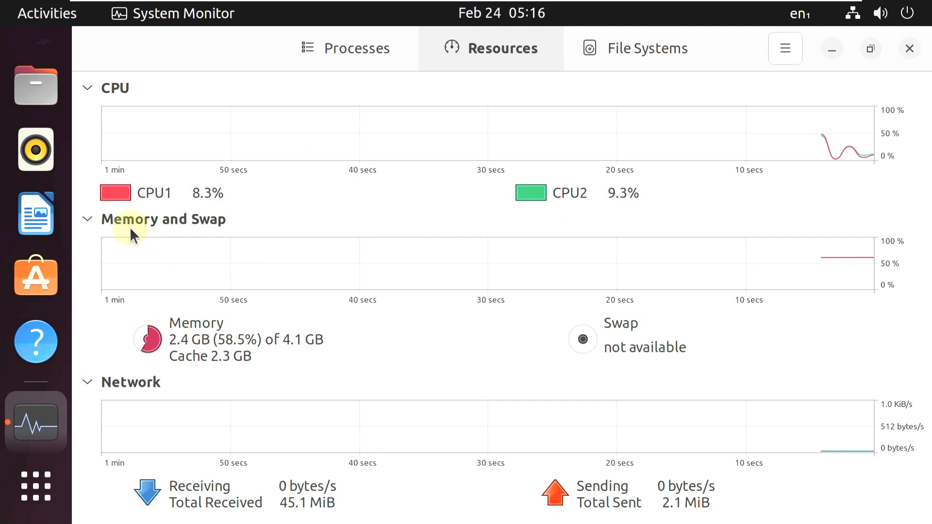
left_click(89, 220)
left_click(95, 308)
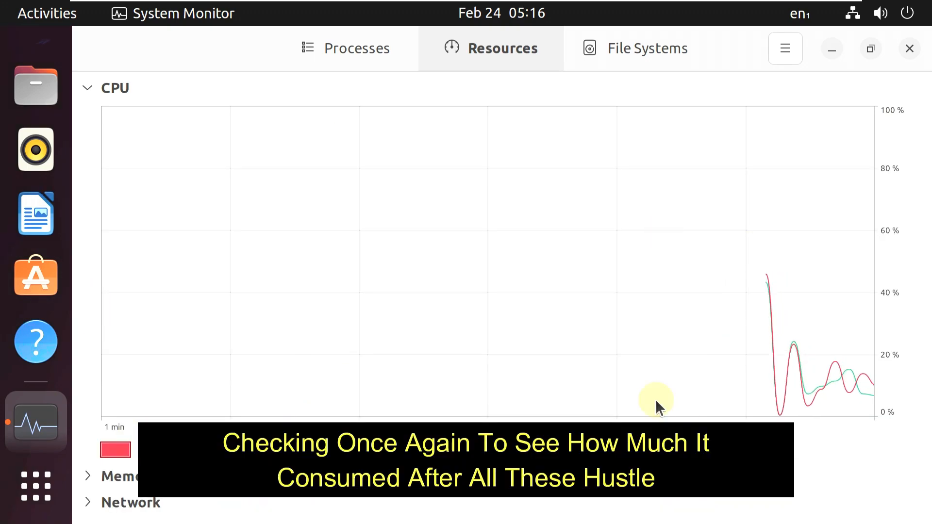
Read through the full list of running processes, including their CPU and memory use, and return to its start
left_click(366, 45)
scroll(406, 226, "down", 15)
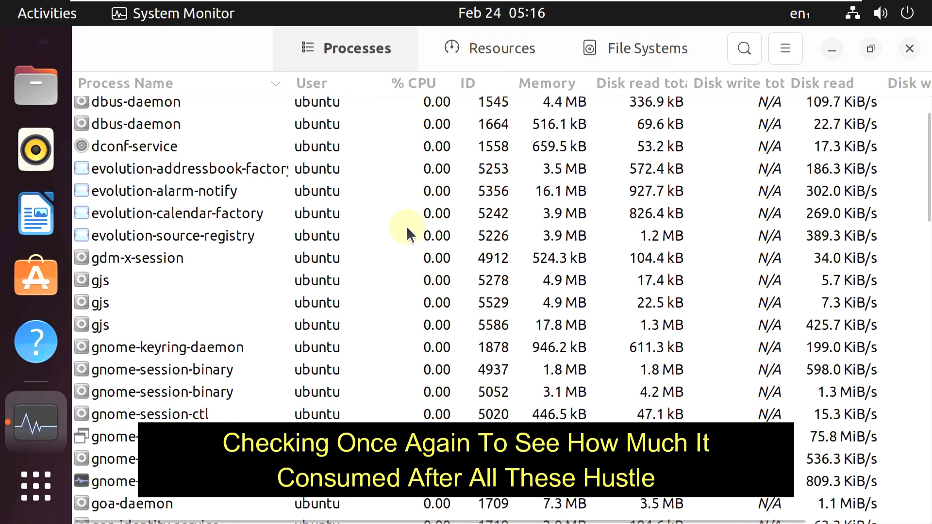
scroll(406, 226, "down", 10)
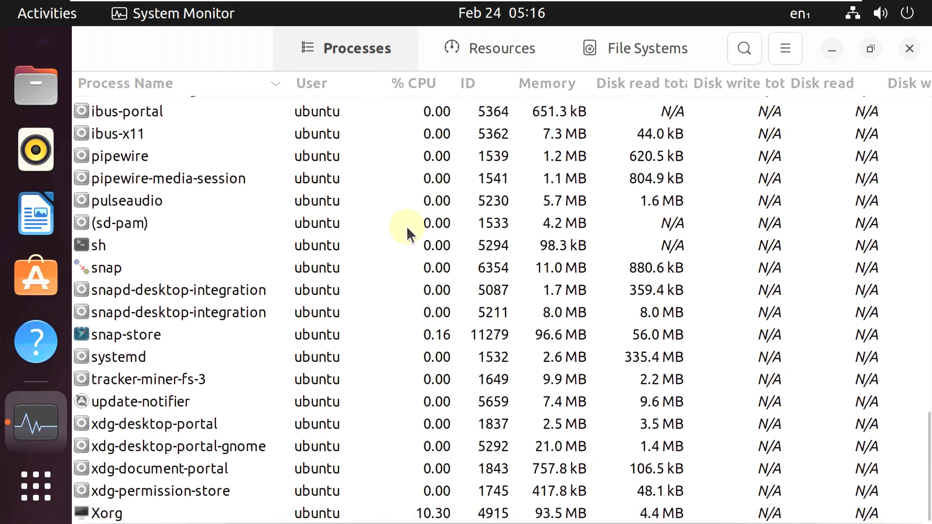
scroll(406, 225, "up", 15)
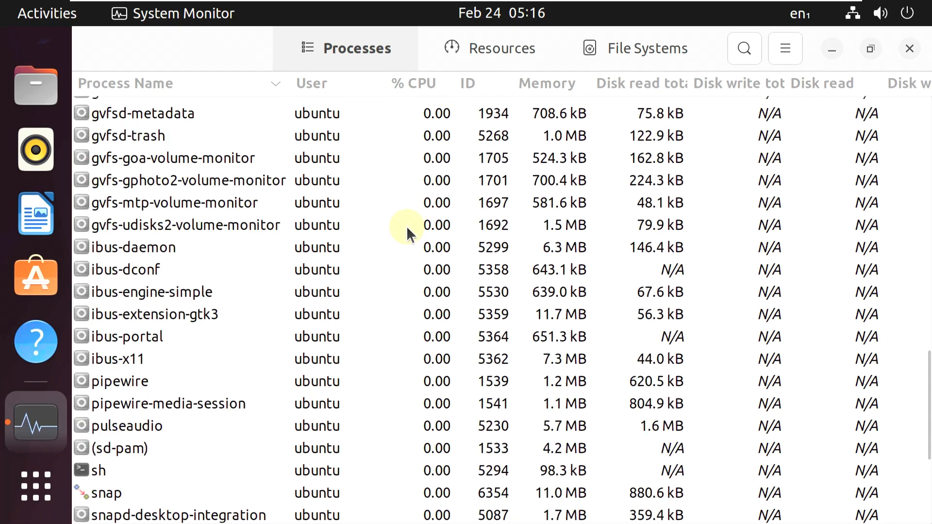
scroll(406, 225, "up", 8)
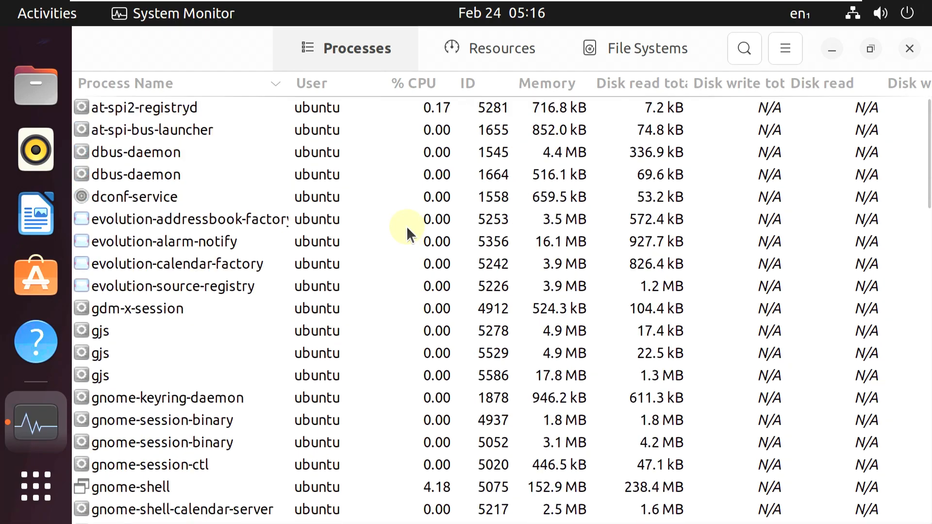
Check the CPU usage graph and the mounted file systems, finishing back on the process list
left_click(463, 60)
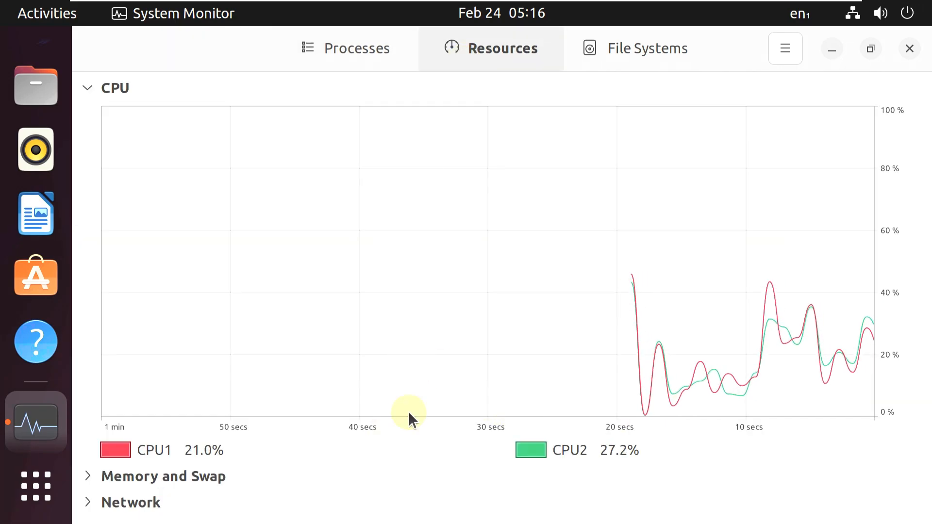
left_click(620, 54)
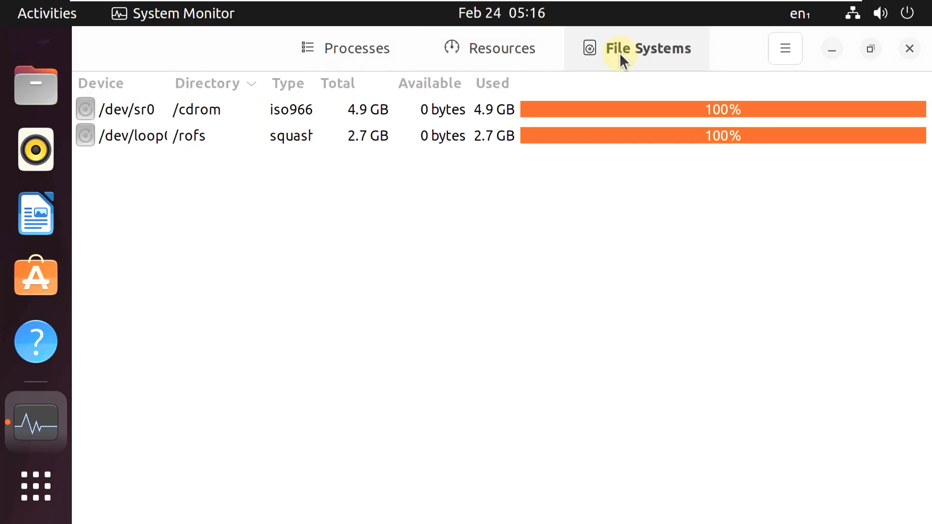
left_click(383, 53)
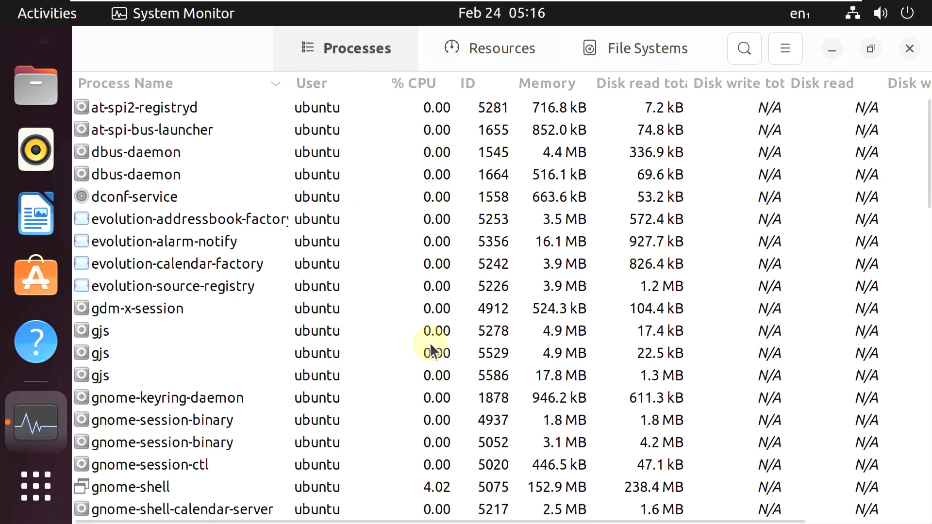
Close System Monitor and launch Settings from the application grid
left_click(909, 48)
left_click(45, 473)
scroll(360, 333, "down", 1)
scroll(466, 374, "up", 1)
left_click(673, 435)
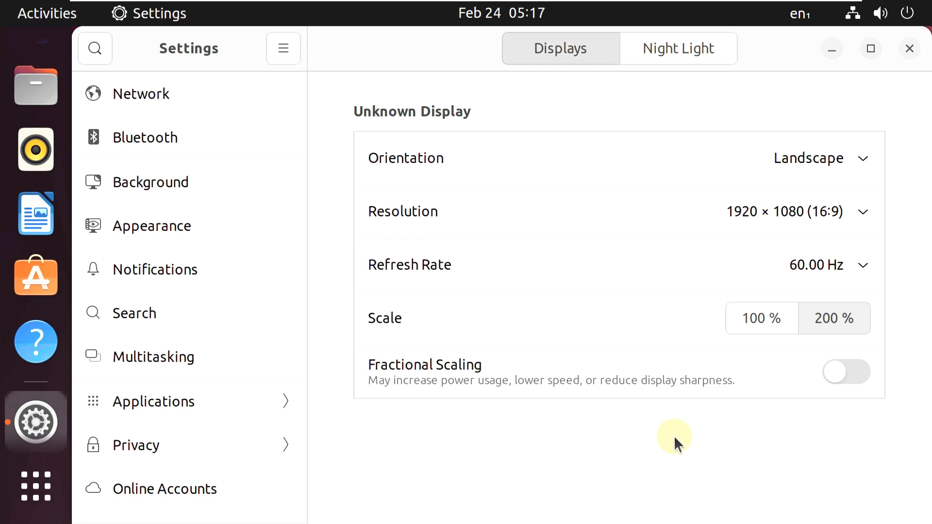
Open the About page and read the hardware details, OS name, GNOME version and windowing system
scroll(150, 461, "down", 12)
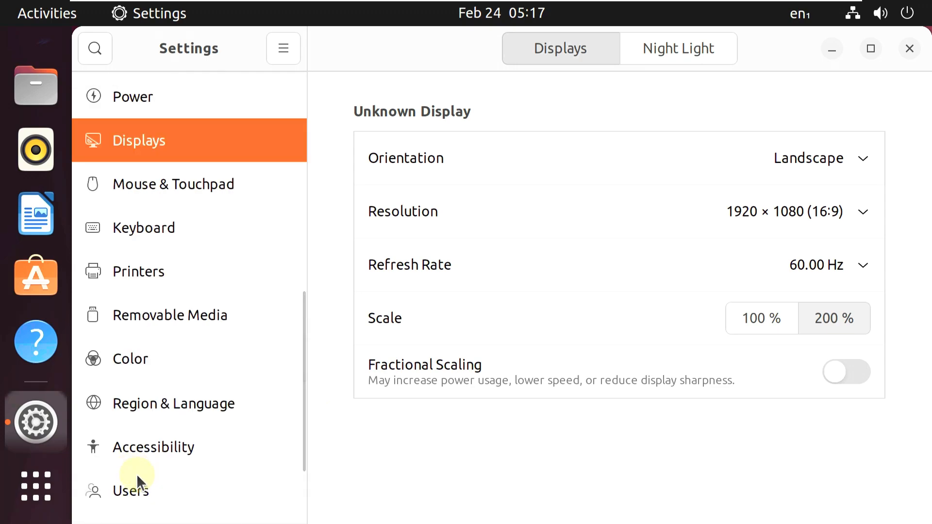
left_click(144, 485)
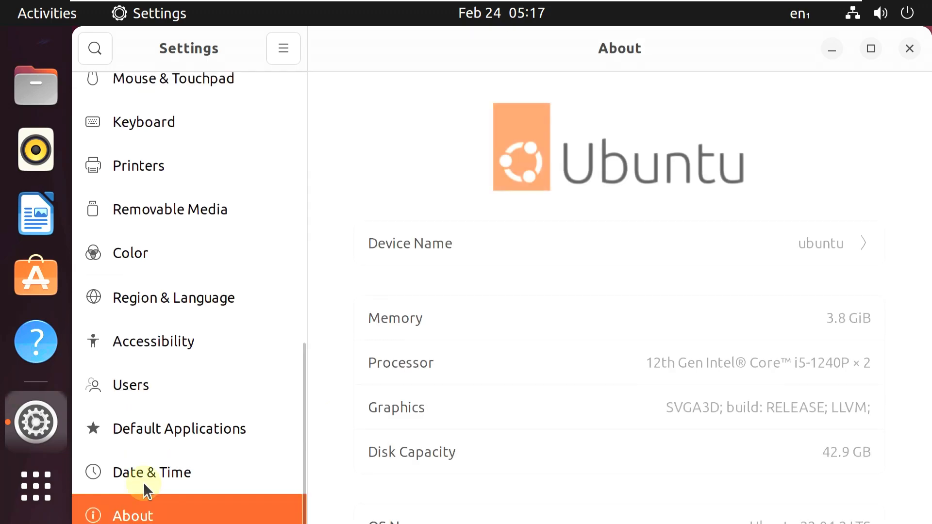
scroll(507, 232, "down", 5)
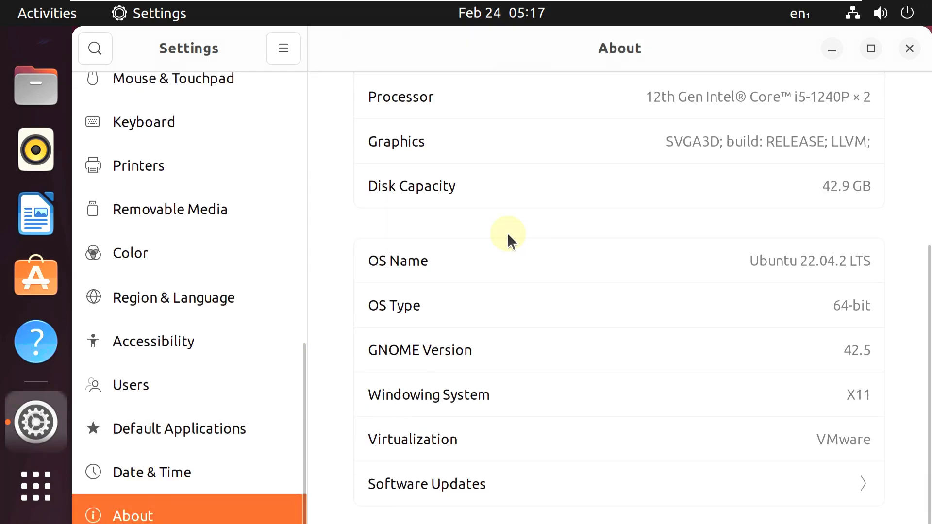
scroll(507, 232, "up", 6)
View the Network settings and the Bluetooth settings
scroll(244, 222, "up", 12)
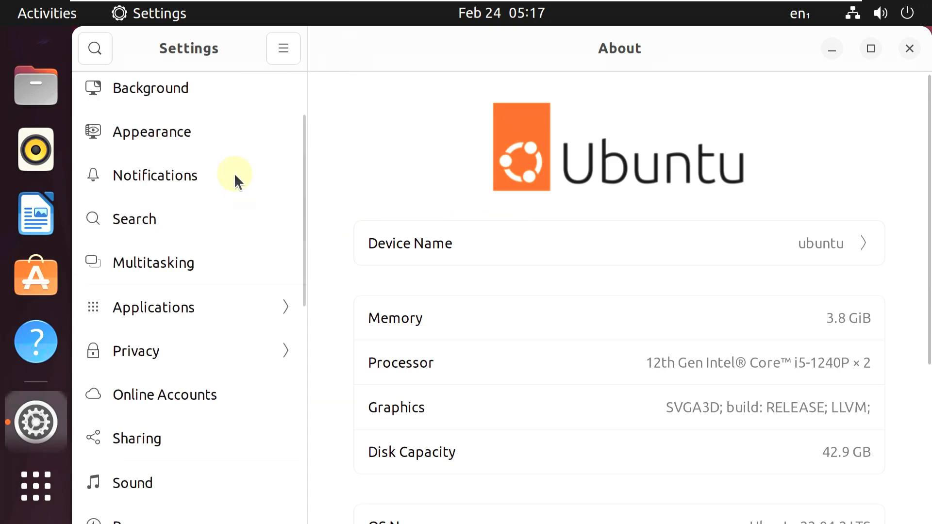
left_click(212, 100)
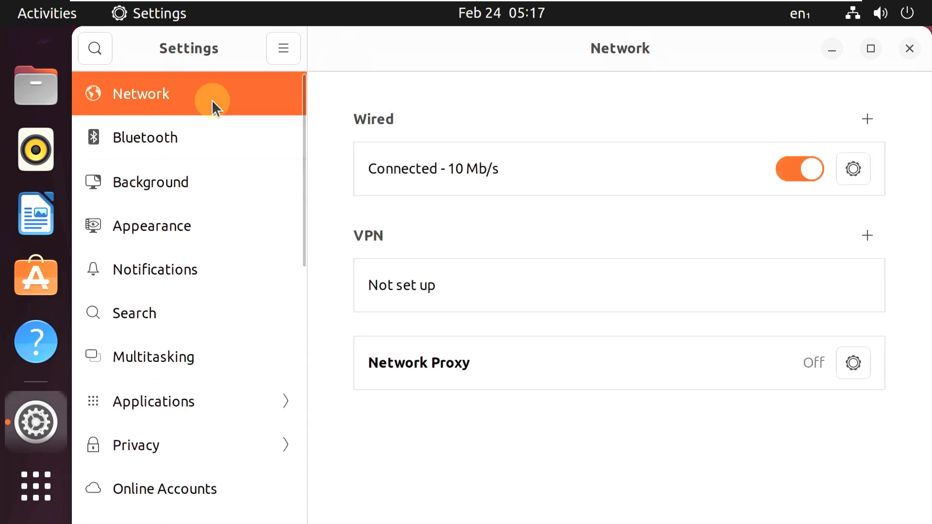
left_click(213, 142)
Browse the available backgrounds and set the green hills landscape under a blue sky as the wallpaper
left_click(216, 176)
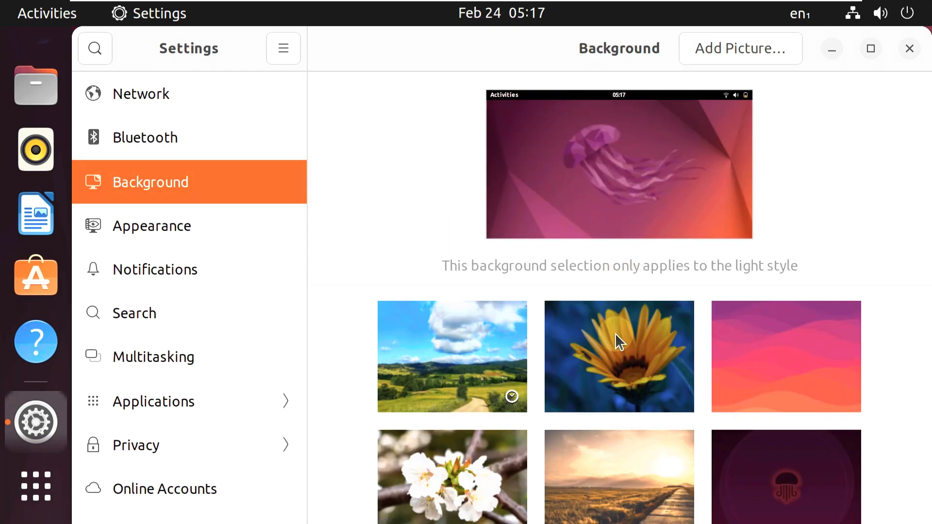
scroll(619, 388, "down", 5)
scroll(618, 388, "down", 5)
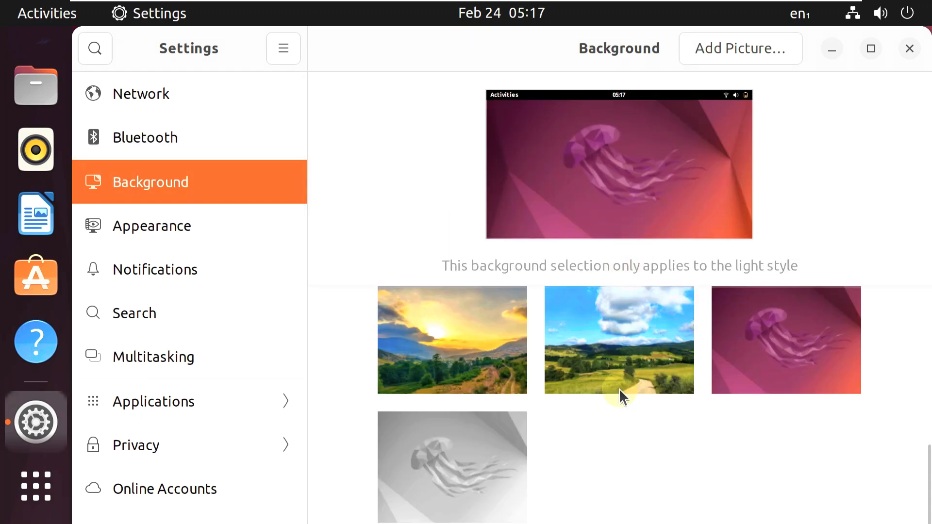
left_click(621, 394)
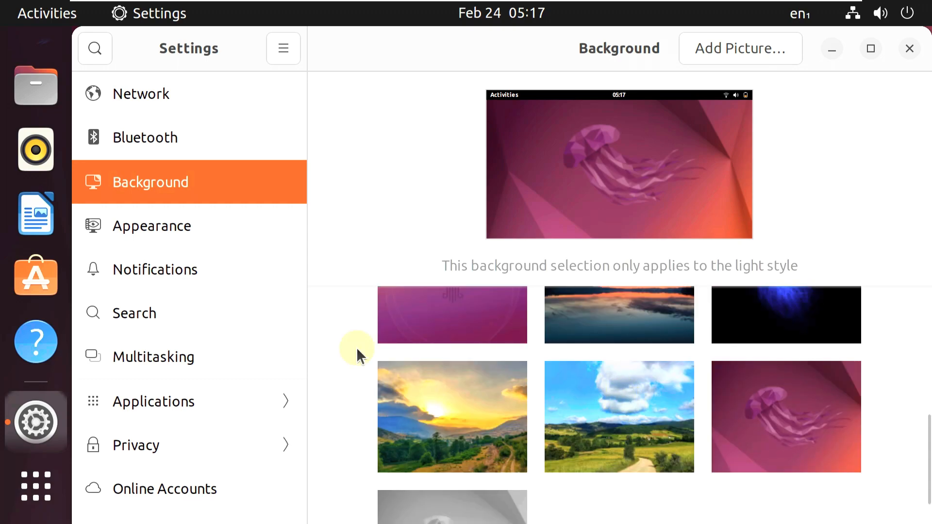
Switch the appearance style to Dark and set the accent color to blue
left_click(197, 219)
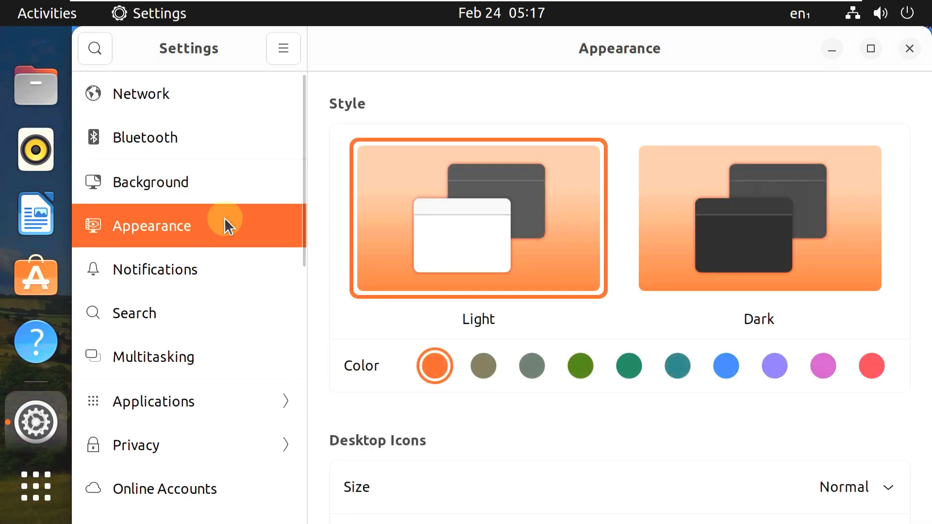
left_click(732, 231)
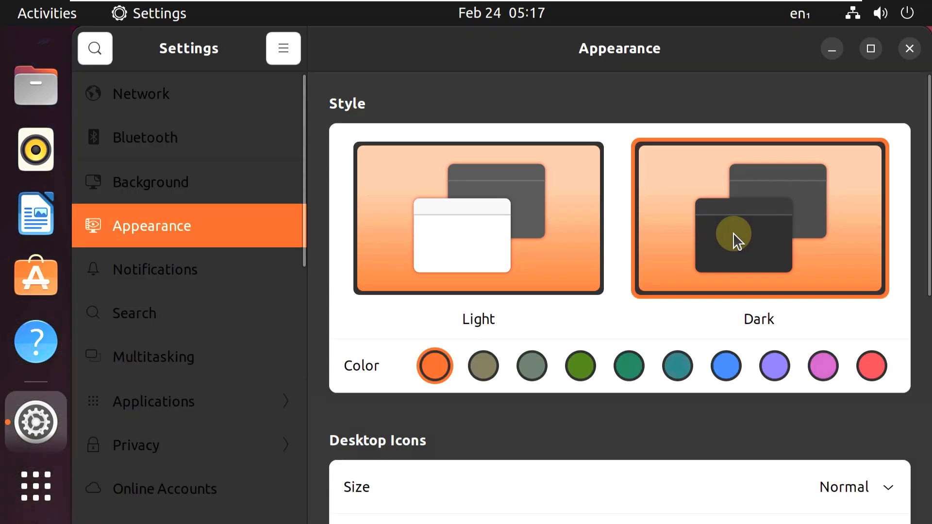
left_click(725, 367)
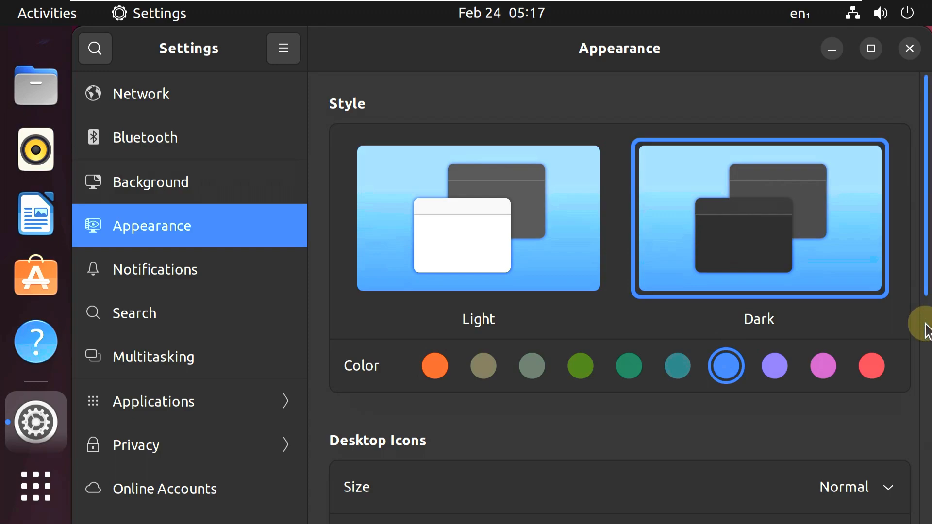
Try out the Auto-hide the Dock option in the Dock settings, leaving it switched off
scroll(920, 340, "down", 5)
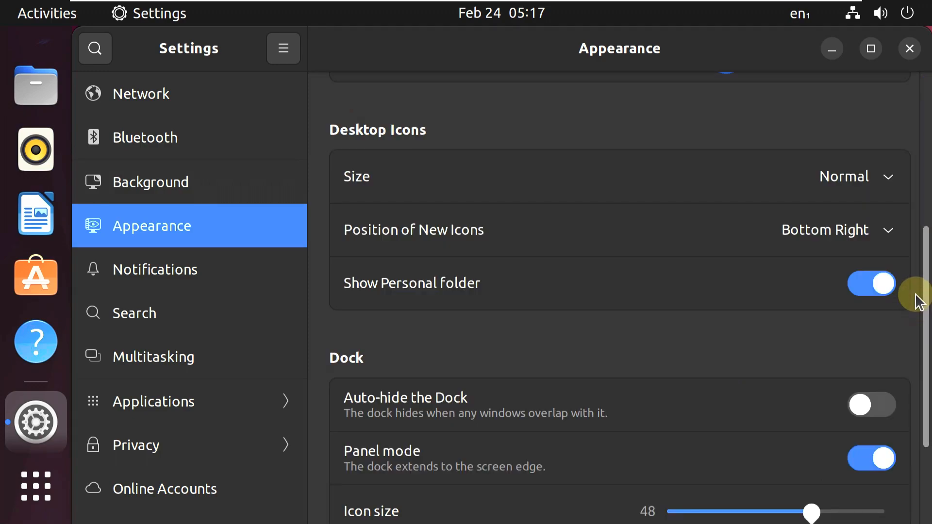
scroll(924, 422, "down", 3)
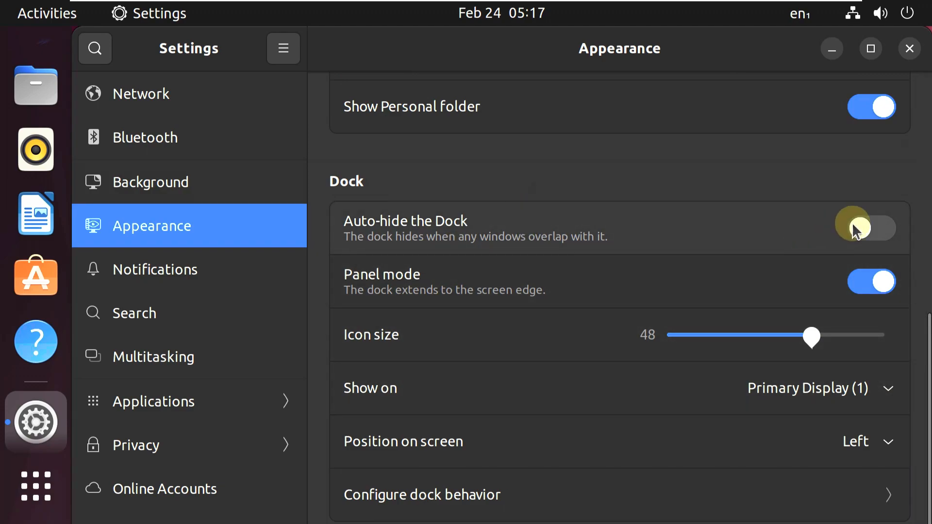
left_click(856, 226)
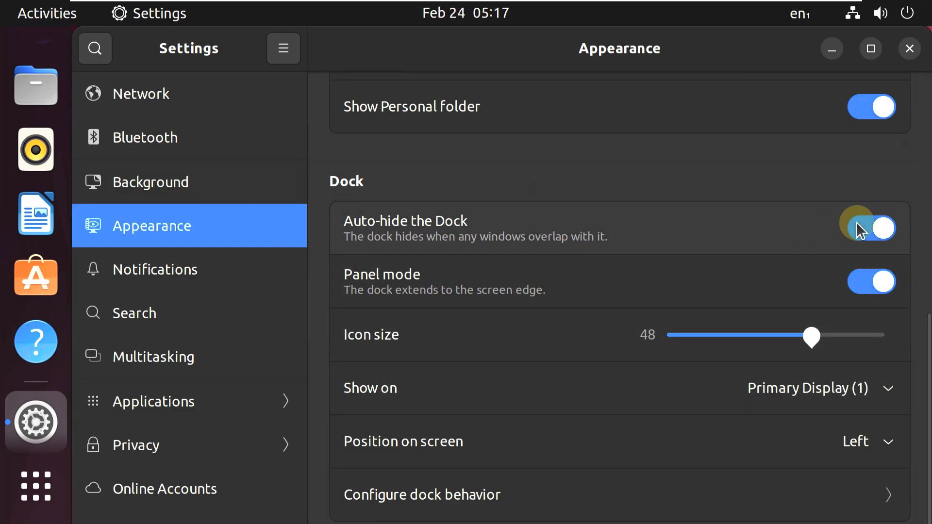
left_click(851, 228)
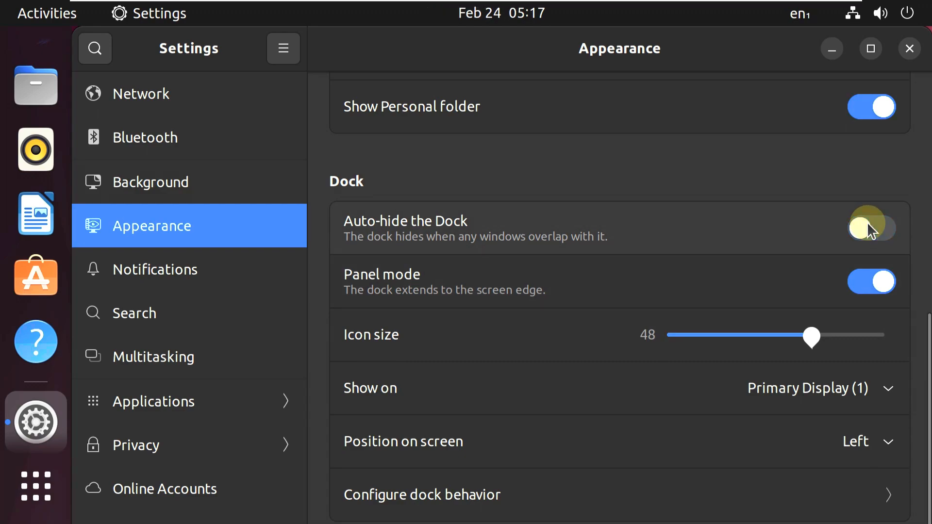
left_click(867, 223)
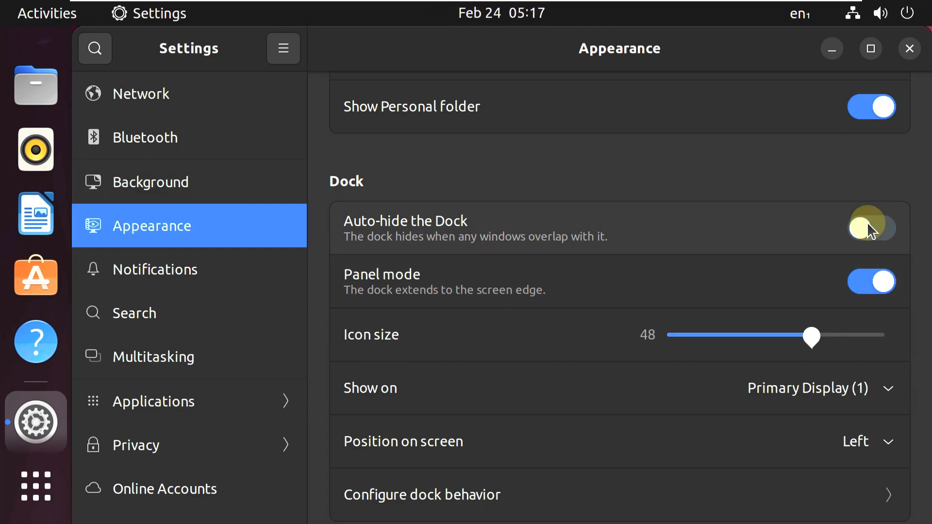
Set the dock's icon size to 24 and its position on screen to Right after trying Bottom
left_click_drag(815, 336, 713, 353)
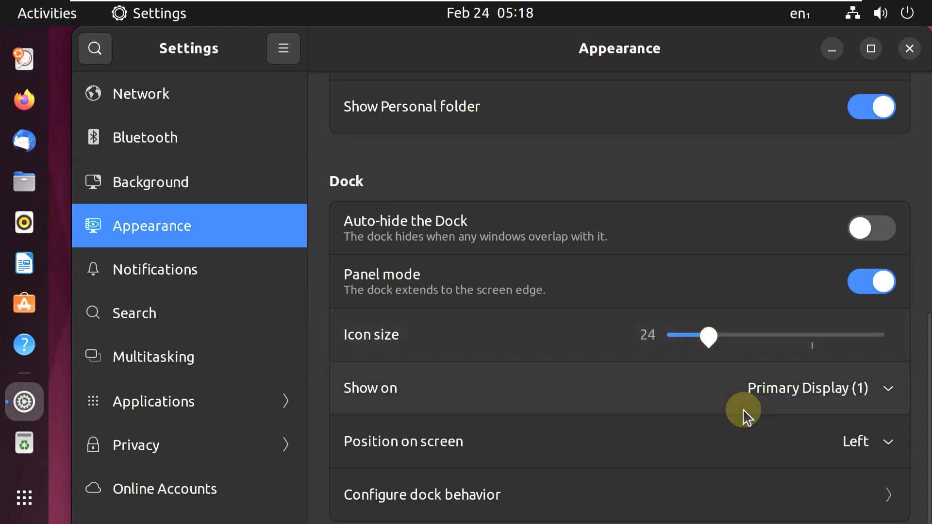
left_click(853, 444)
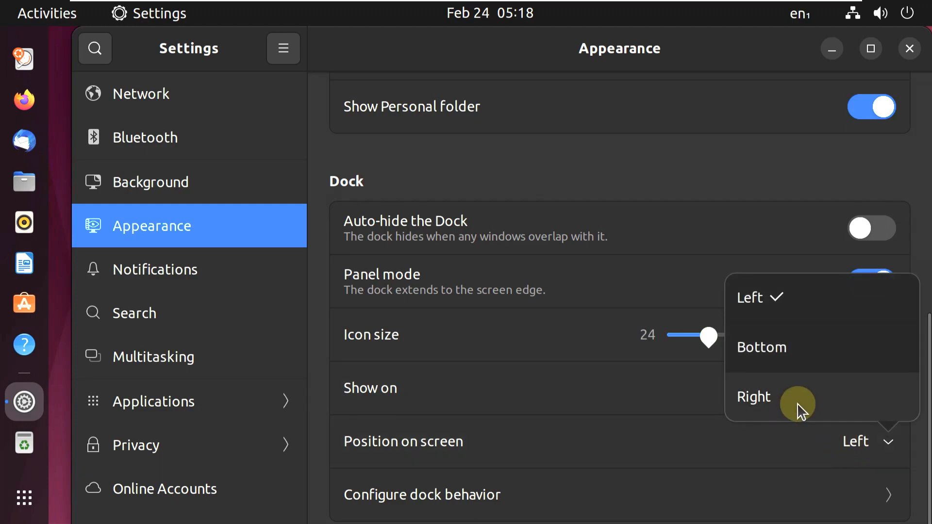
left_click(779, 365)
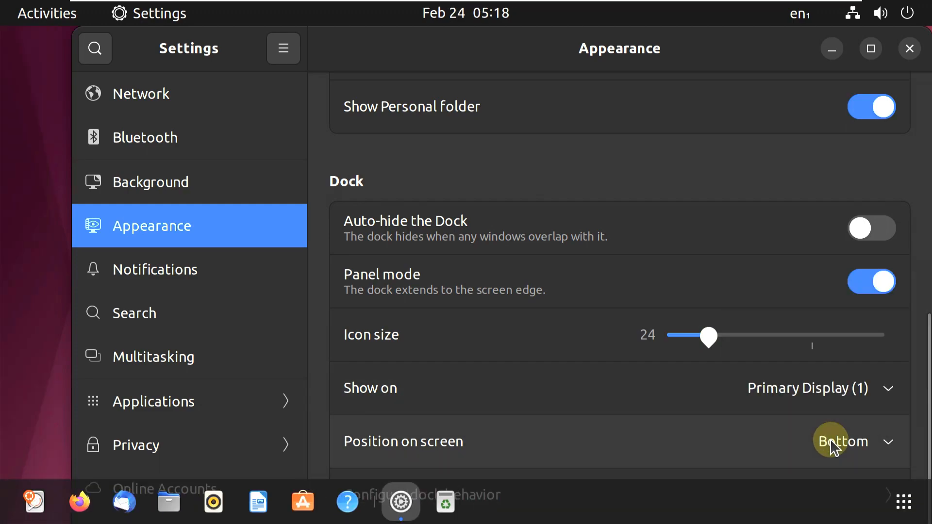
left_click(832, 444)
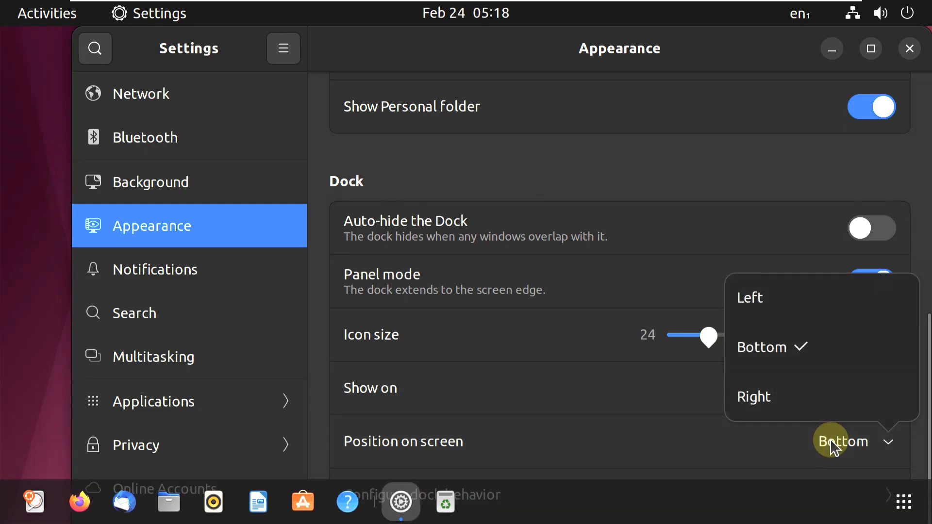
left_click(817, 401)
Toggle auto-hiding on and off again for the dock in its right-hand position
left_click(858, 226)
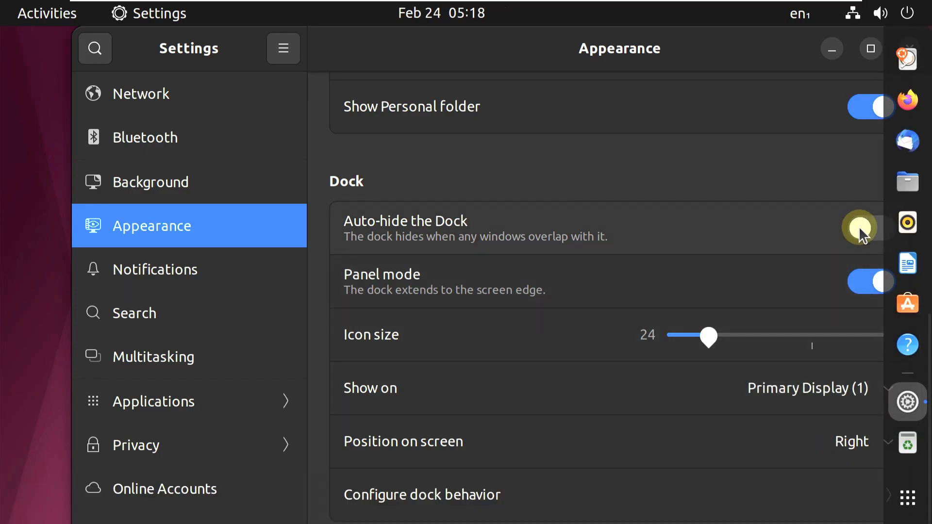
left_click(859, 225)
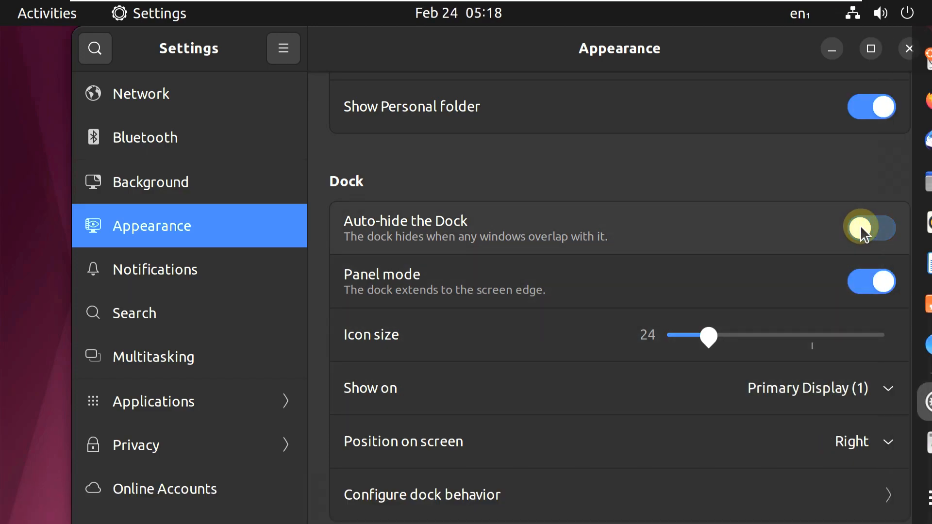
left_click(860, 225)
left_click(860, 225)
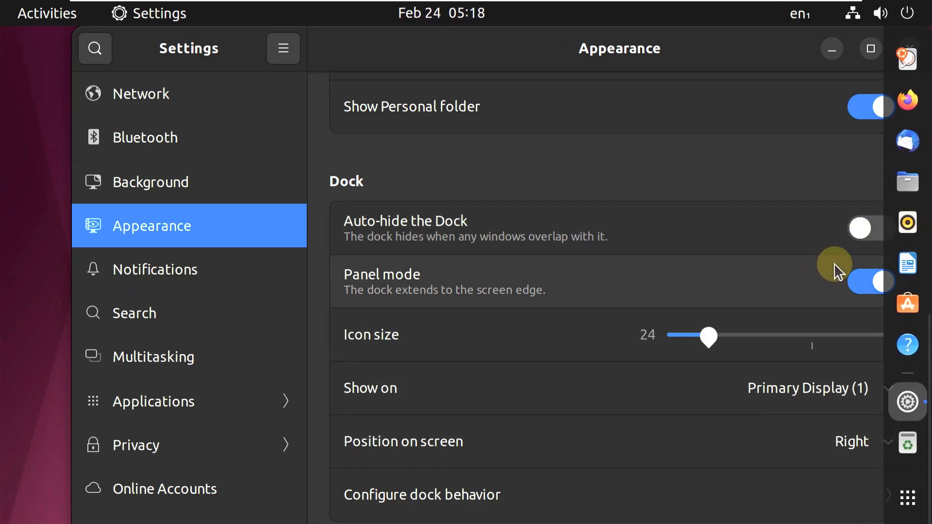
Set the dock's position on screen to Left and view the dock behavior options for volumes and trash
left_click(795, 436)
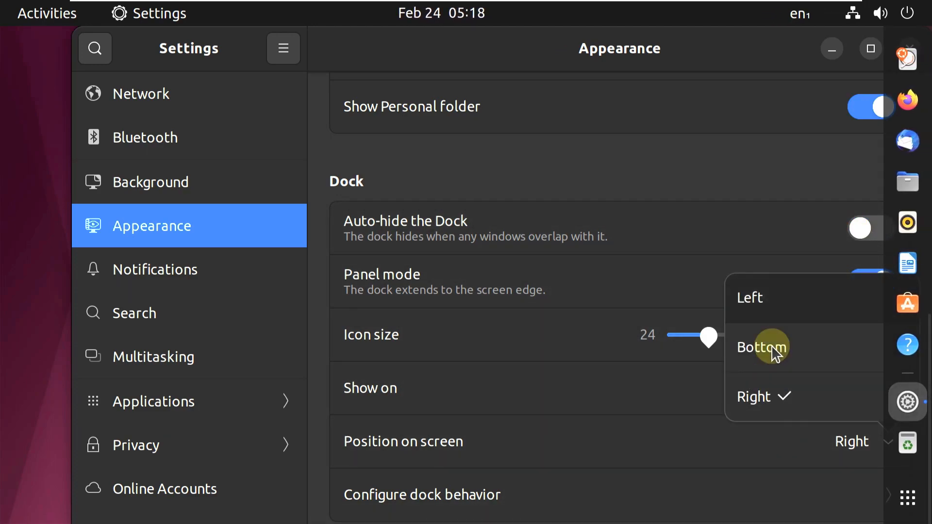
left_click(768, 300)
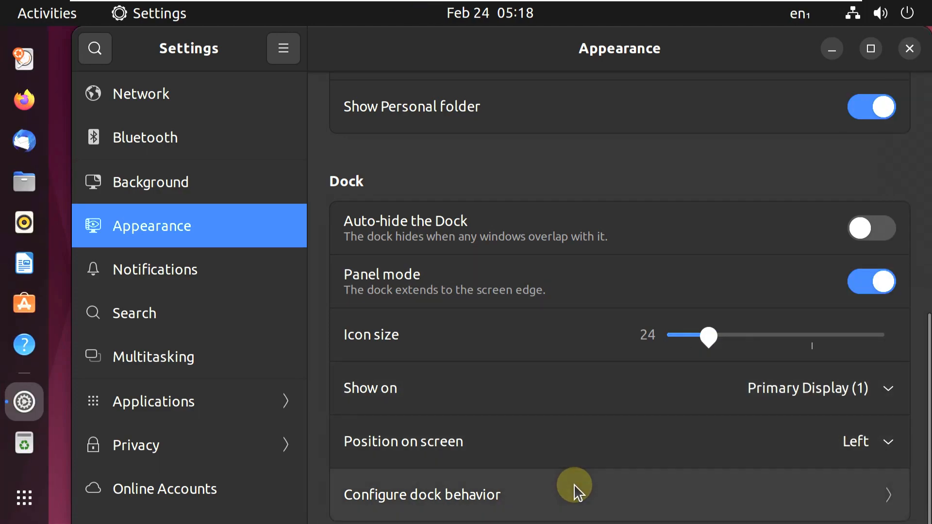
left_click(573, 484)
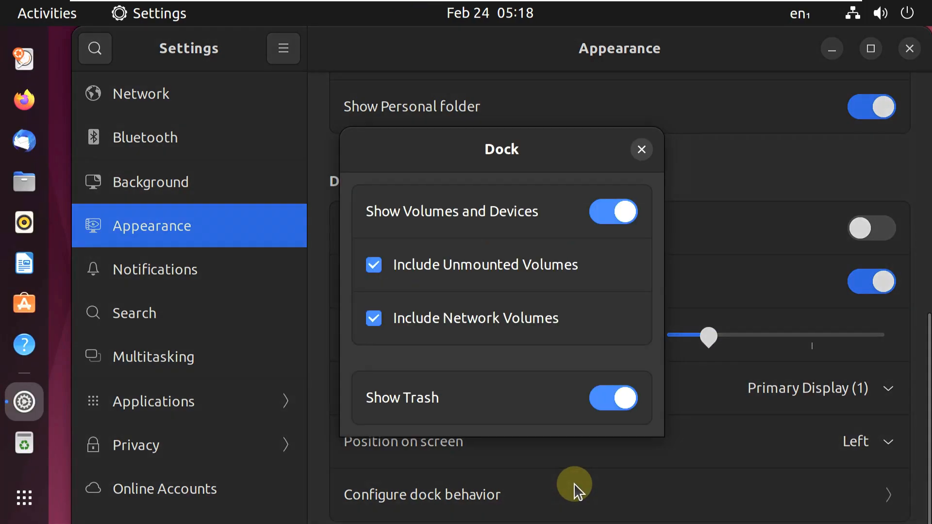
left_click(641, 150)
Turn on Natural Scrolling for the mouse in the Mouse & Touchpad settings
scroll(175, 243, "down", 10)
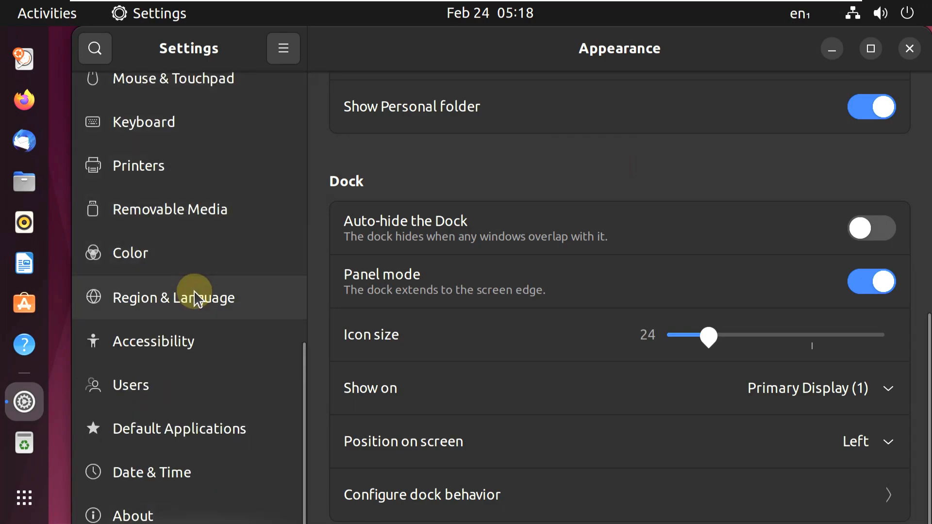
scroll(193, 293, "up", 10)
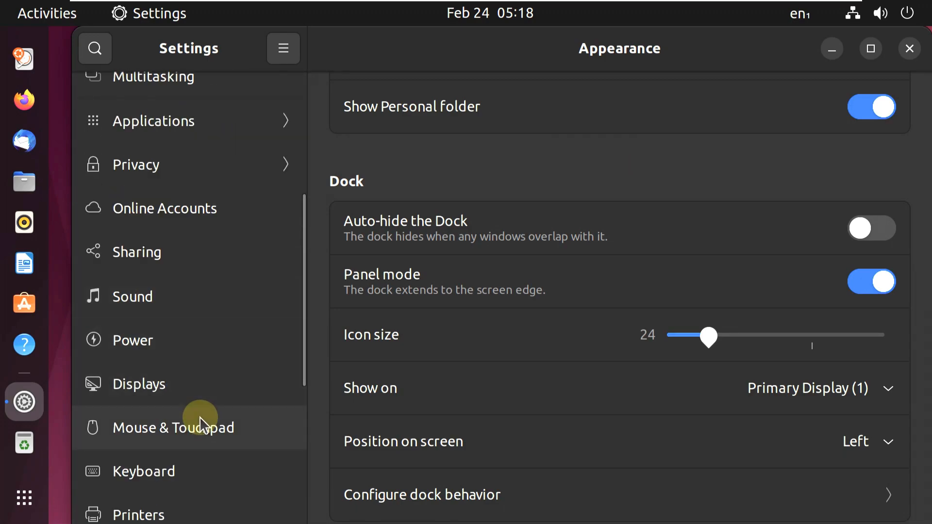
left_click(200, 422)
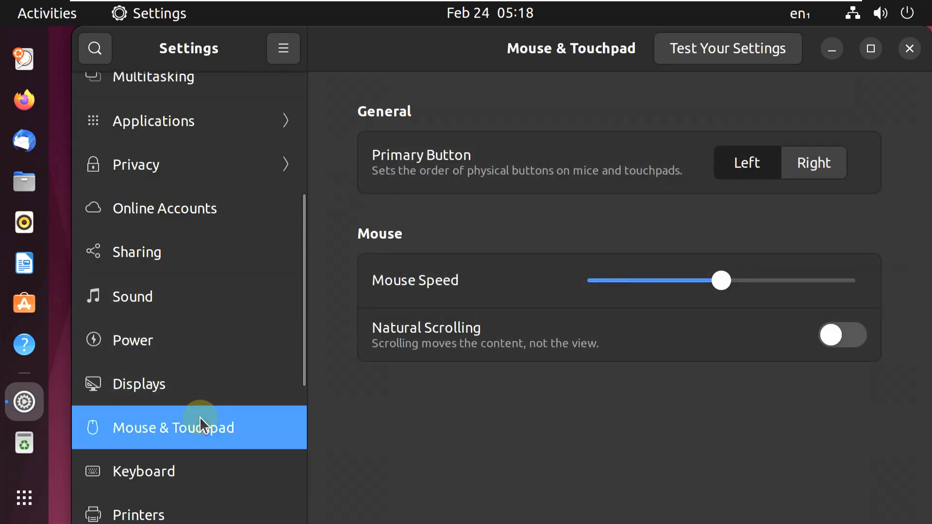
left_click(835, 329)
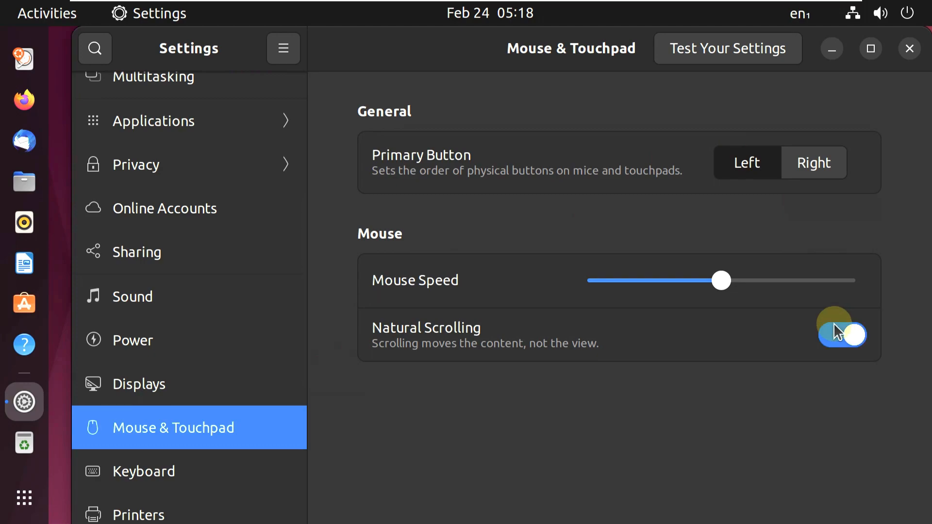
Set Screen Blank to Never in the Power settings
left_click(209, 341)
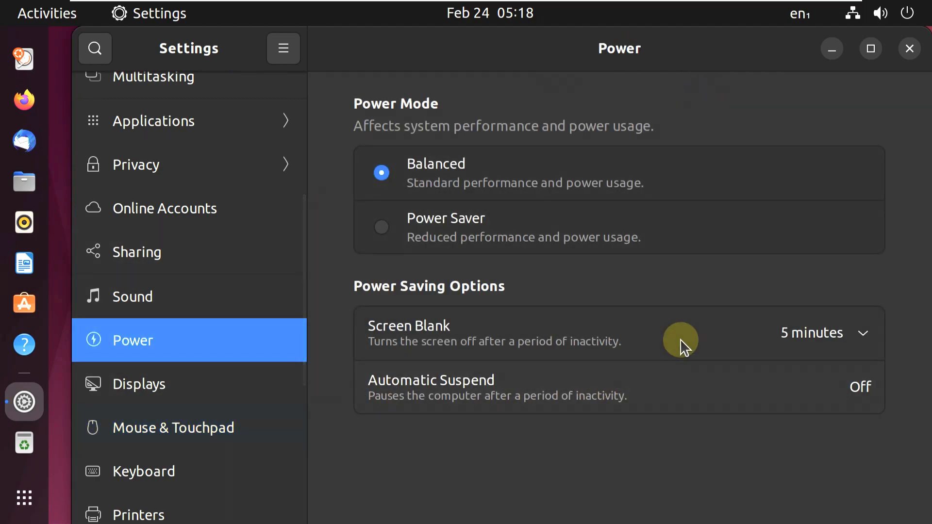
left_click(801, 333)
scroll(689, 468, "down", 2)
scroll(690, 469, "up", 2)
scroll(691, 470, "down", 2)
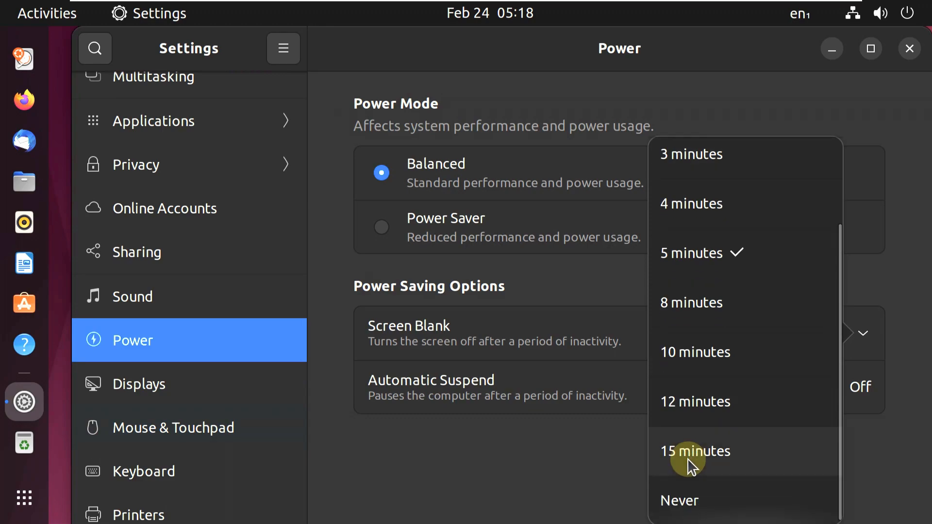
left_click(686, 491)
Examine the Keyboard, Printers, Removable Media, Color, Region & Language, Accessibility, Users and Default Applications settings pages
left_click(225, 431)
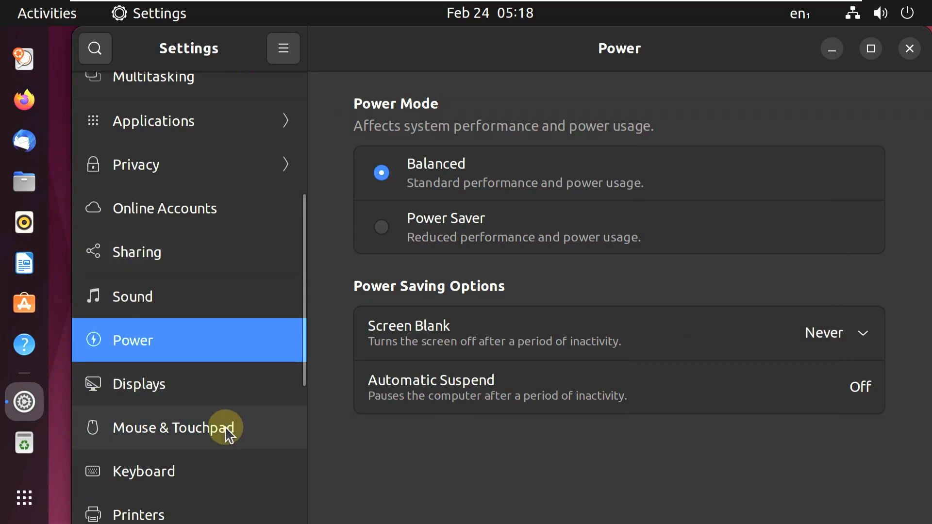
left_click(194, 482)
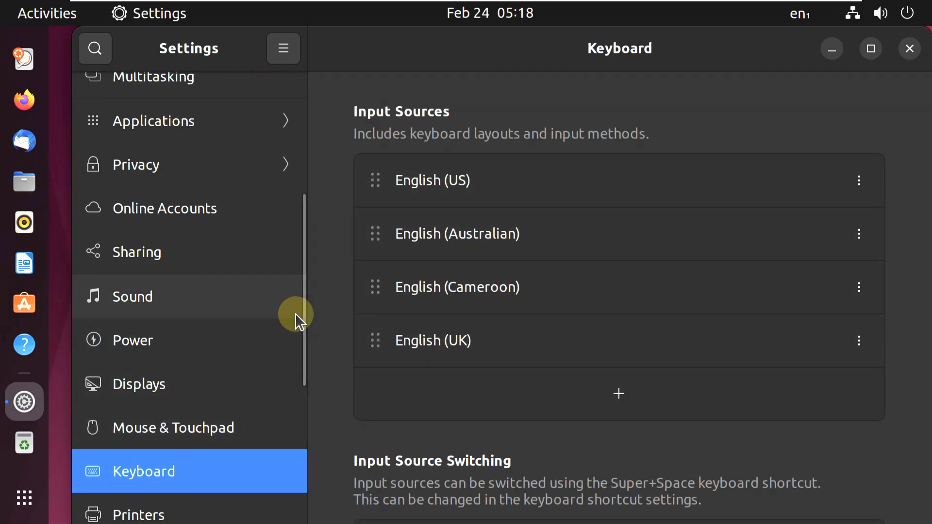
left_click_drag(302, 318, 300, 446)
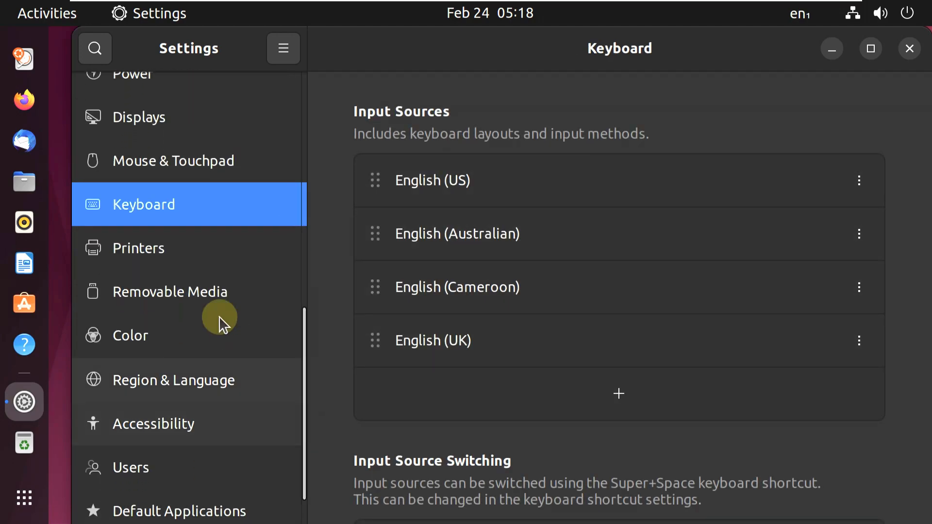
left_click(183, 262)
left_click(189, 285)
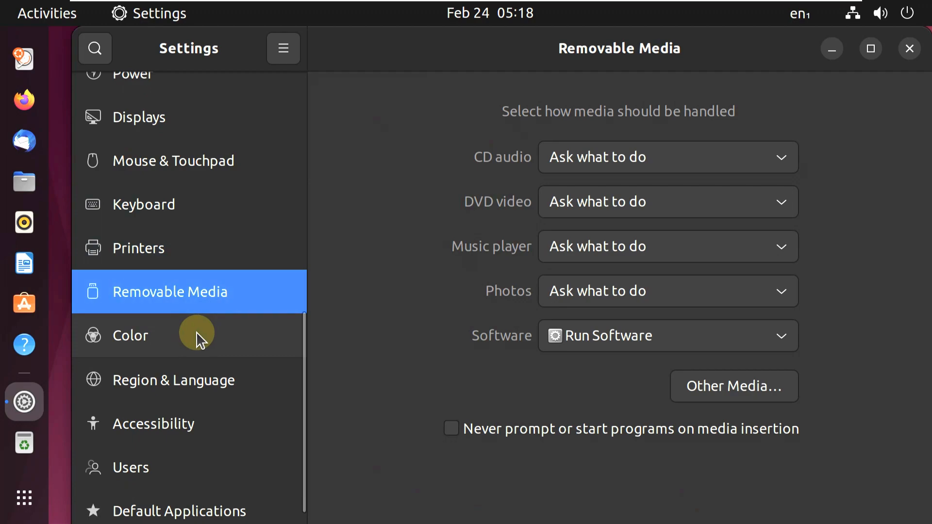
left_click(196, 333)
left_click(206, 381)
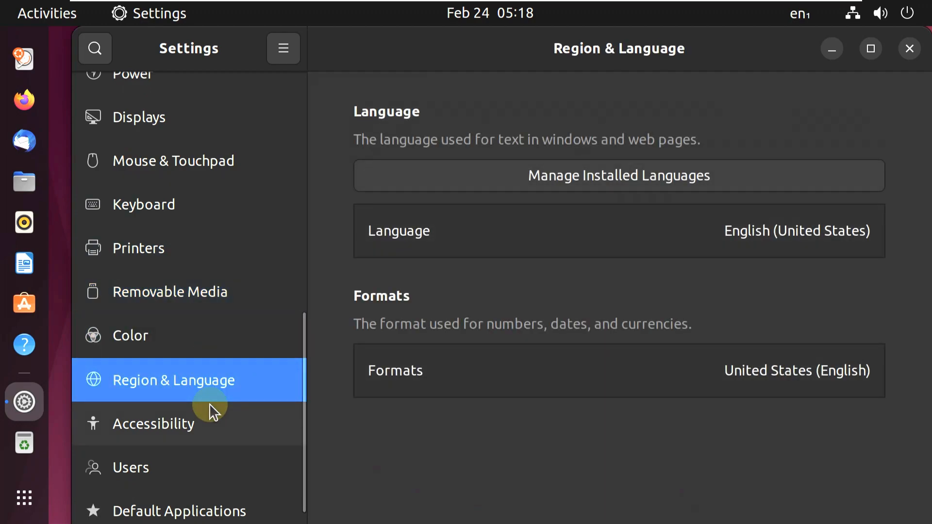
left_click(208, 405)
left_click(204, 477)
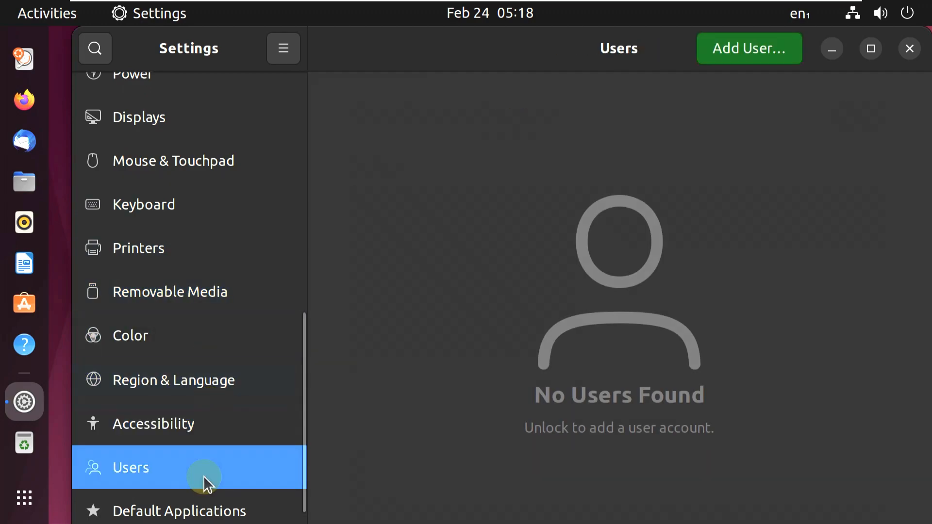
left_click_drag(302, 422, 302, 478)
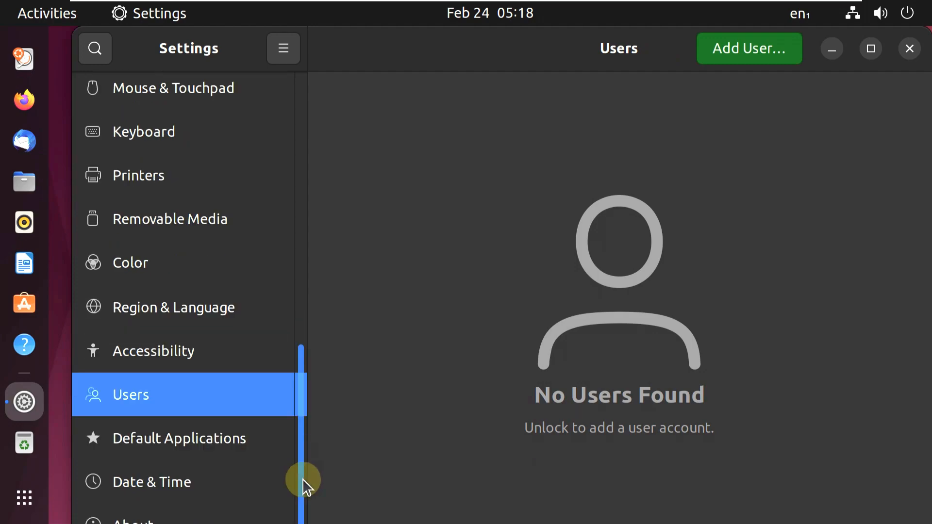
left_click(237, 445)
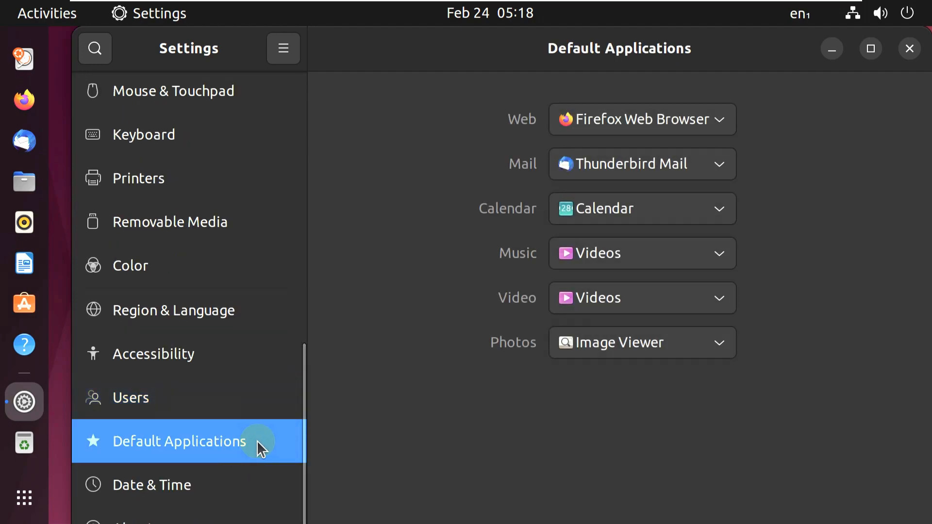
Set the time zone to PST (Los Angeles, United States) in the Date & Time settings and close Settings
left_click(250, 485)
left_click_drag(302, 426, 304, 123)
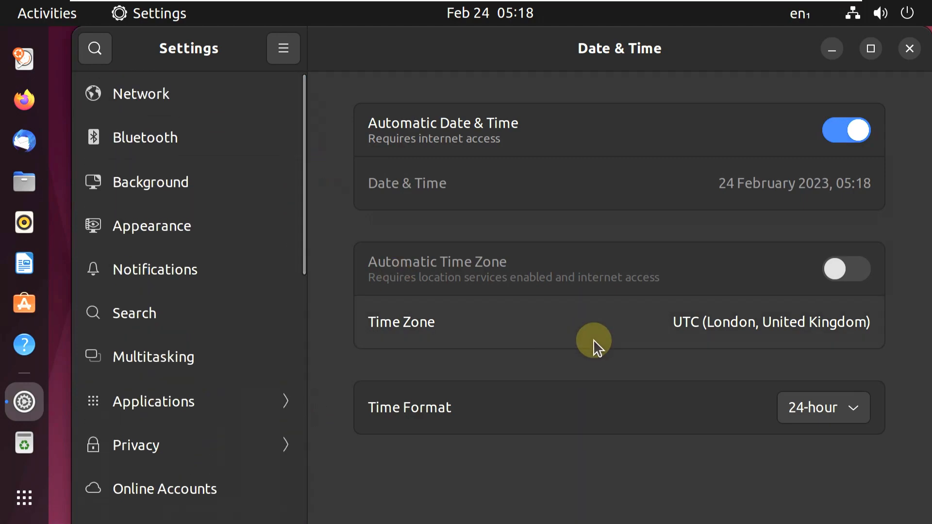
left_click(718, 326)
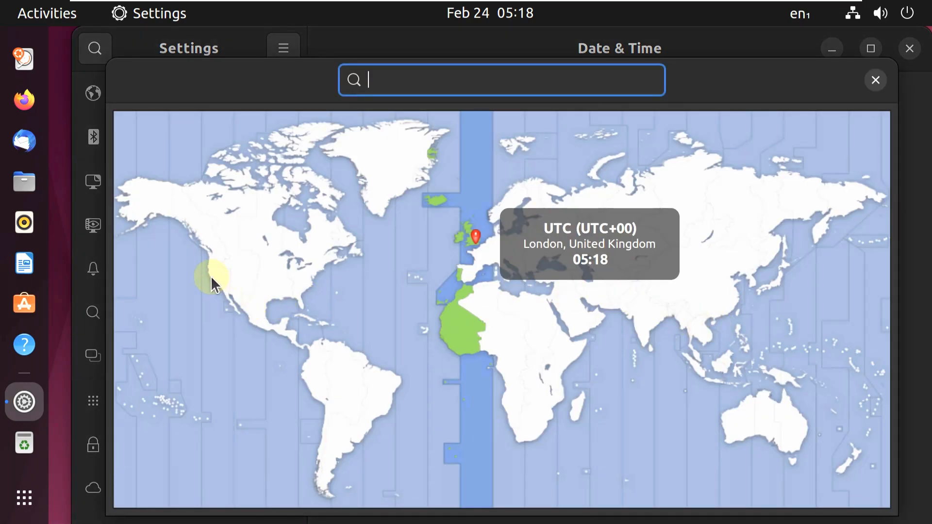
left_click(216, 279)
left_click(876, 79)
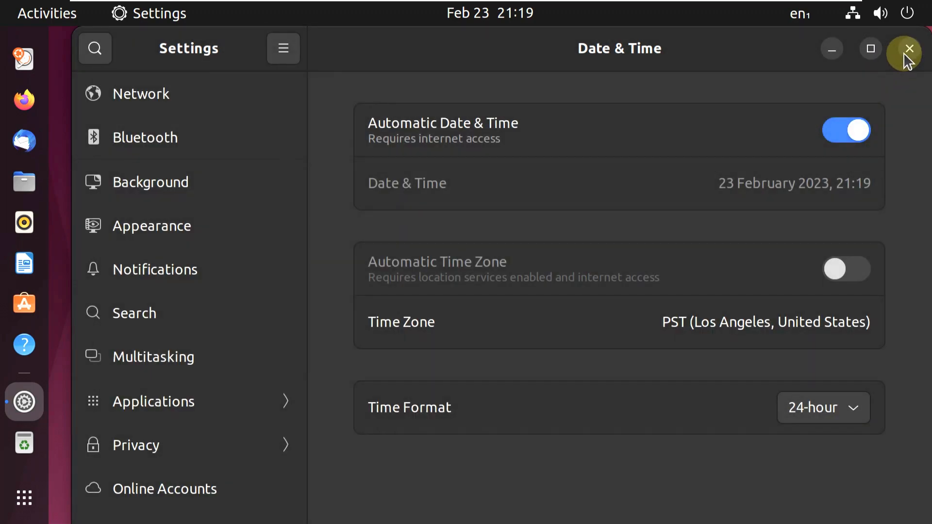
left_click(904, 52)
Power off the live session from the system menu and confirm the shutdown
left_click(901, 15)
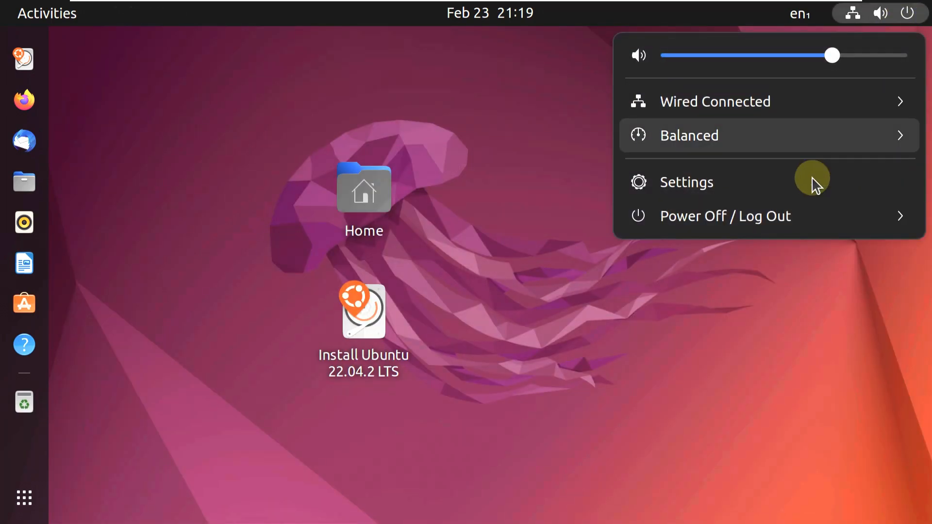
left_click(662, 214)
left_click(692, 328)
left_click(616, 308)
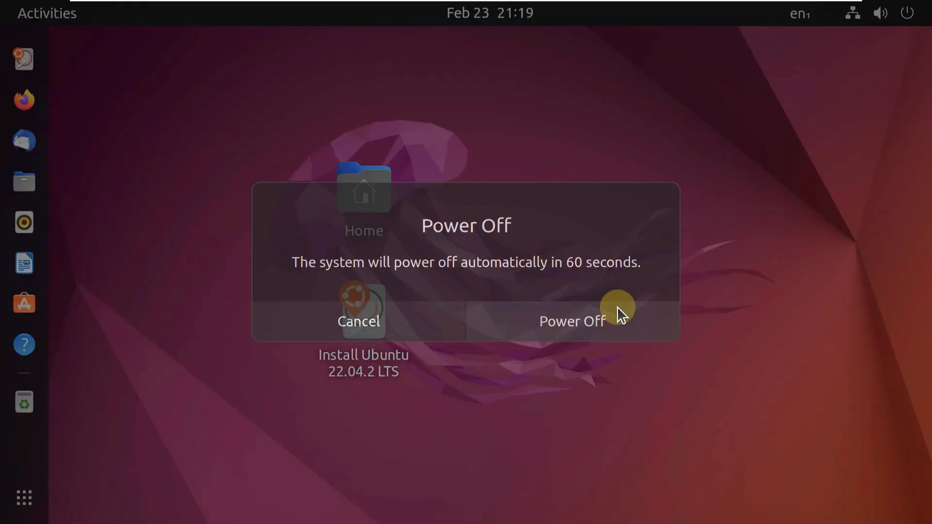